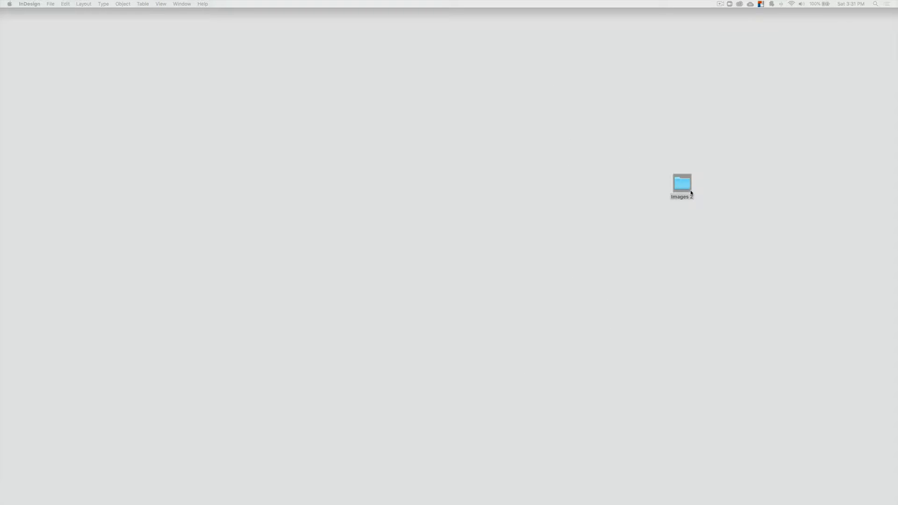
Step: Open the Images 2 folder on the desktop to review its image files, and close it again
left_click_drag(691, 193, 736, 154)
double_click(728, 145)
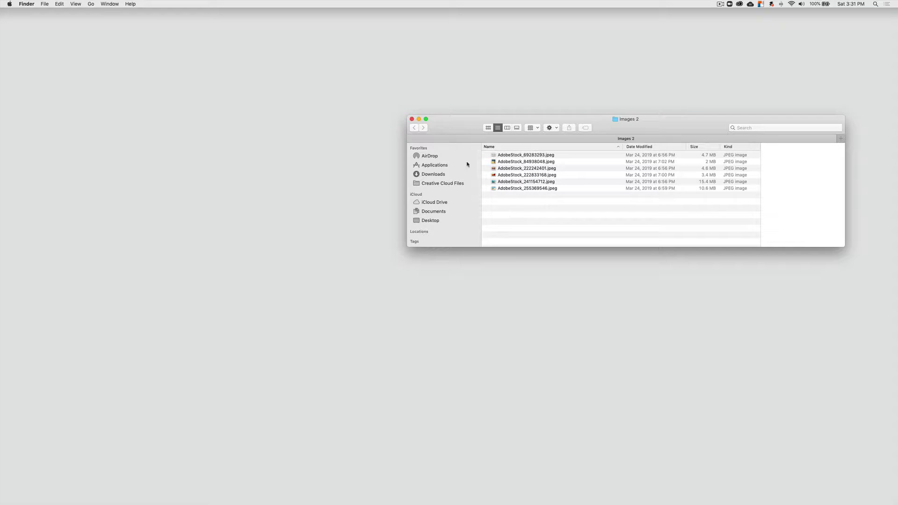
left_click(412, 119)
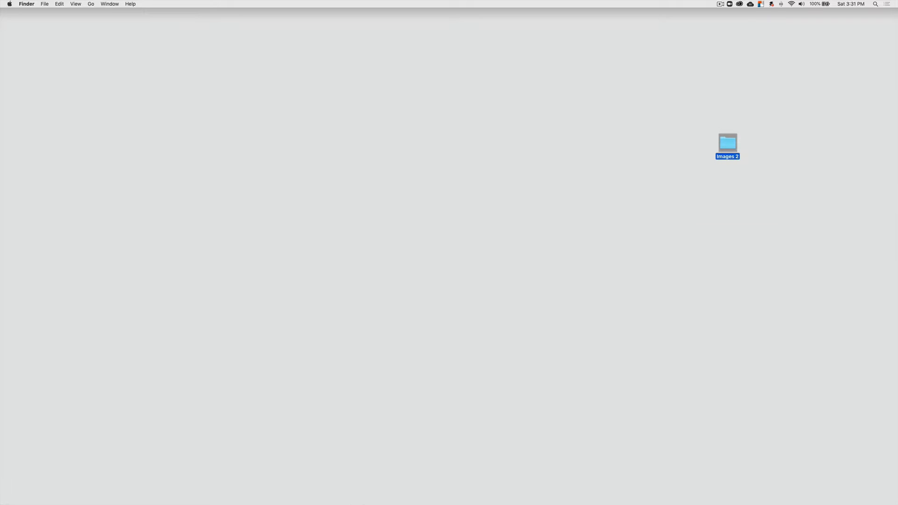
Step: Switch to InDesign, start a new document and name it PostCal_ followed by the designer's last name
mouse_move(363, 503)
left_click(552, 496)
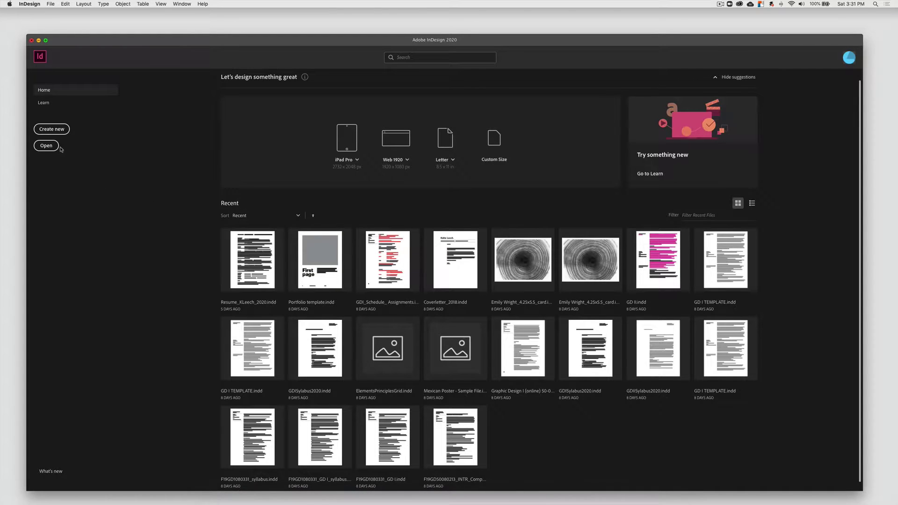
left_click(51, 130)
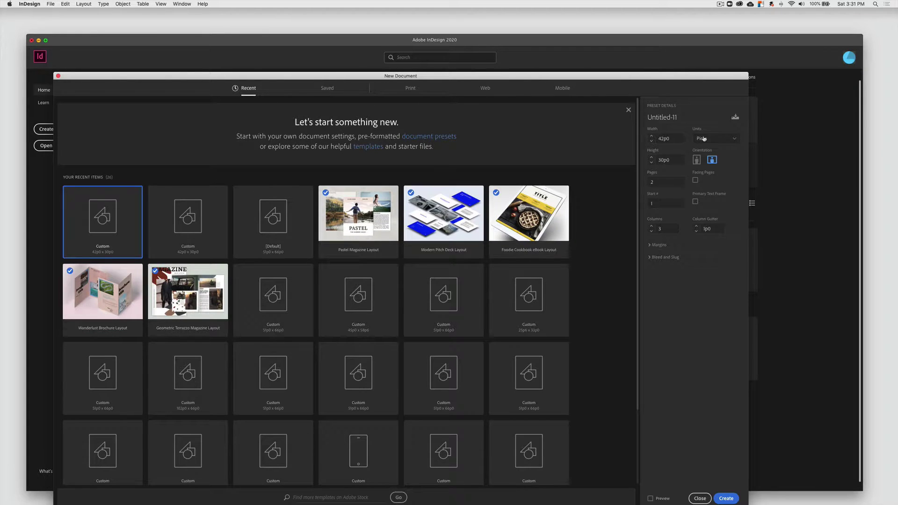
left_click(690, 117)
type("PostC")
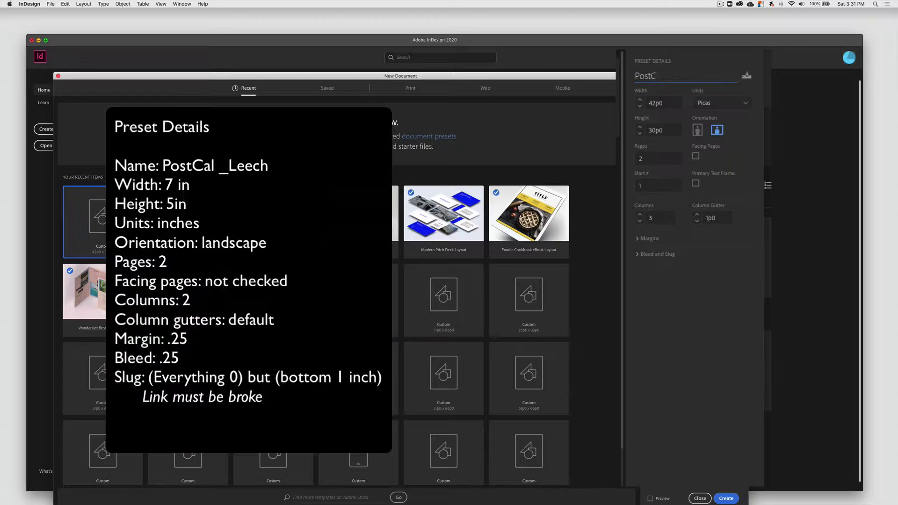
type("al_Leech")
Step: Set the document units to inches and the columns to 2, leaving facing pages off
left_click(716, 107)
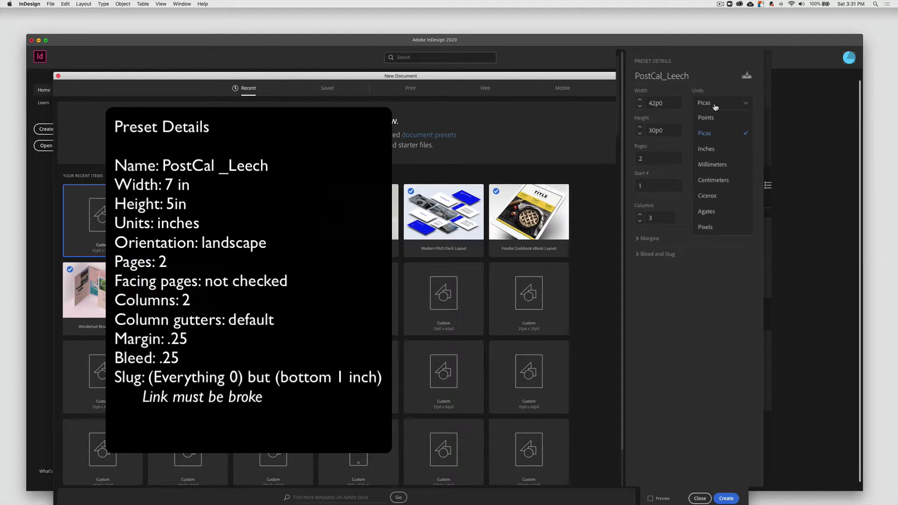
left_click(707, 147)
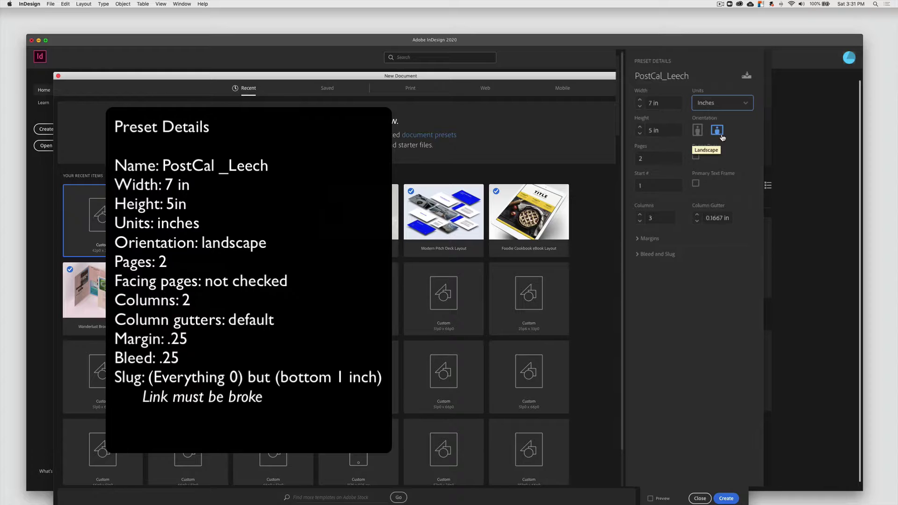
left_click(648, 164)
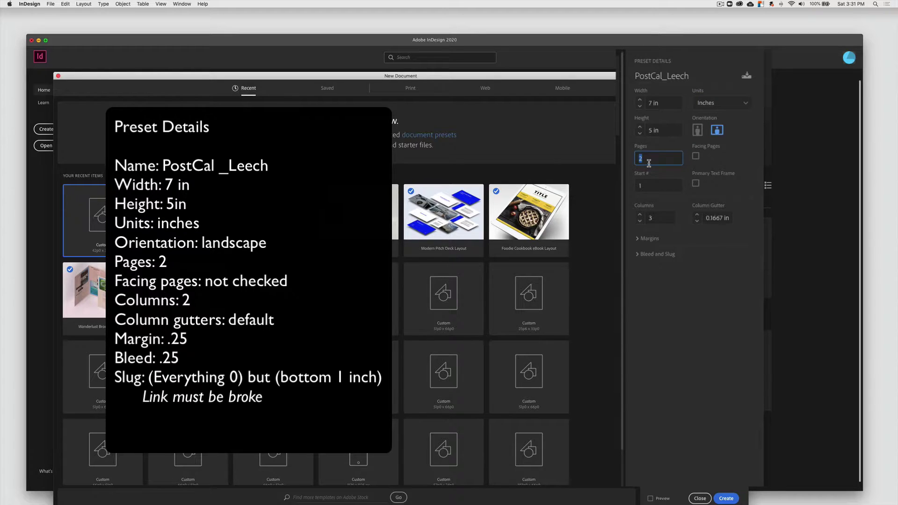
left_click(697, 157)
left_click(696, 158)
left_click(640, 221)
Step: Unlink the slug values, set the slug to 0 in on every side except 1 in at the bottom, and create the document
left_click(649, 238)
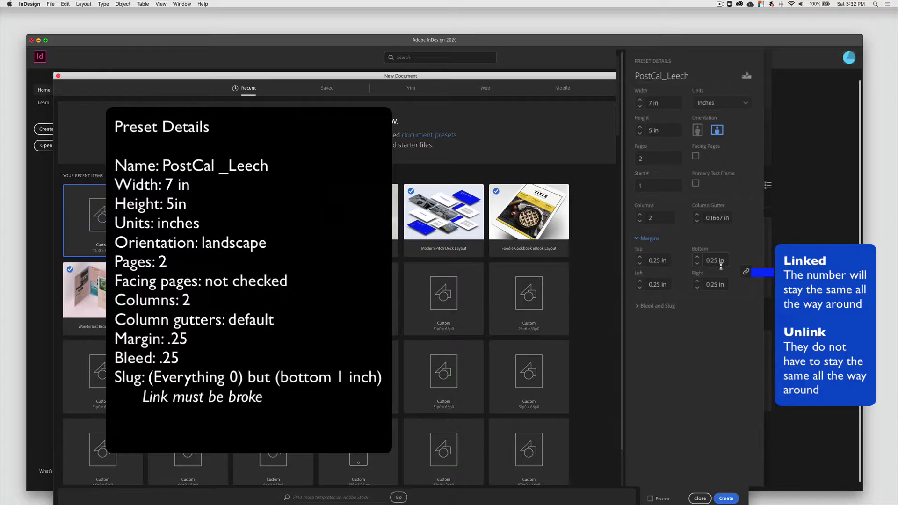
left_click(746, 272)
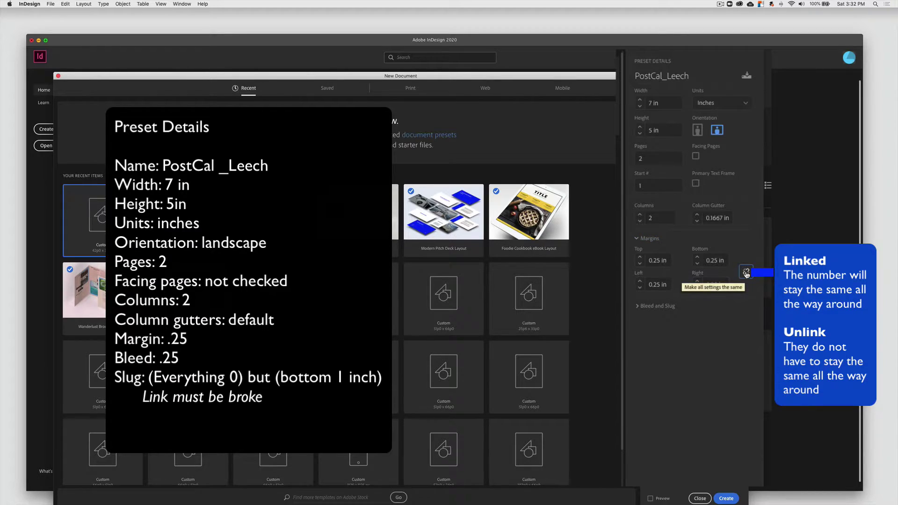
left_click(655, 306)
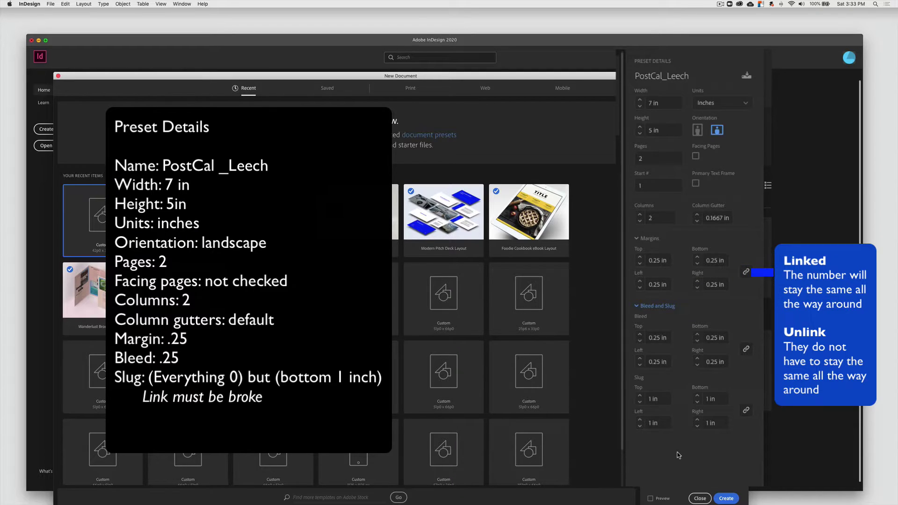
left_click(747, 410)
left_click(664, 400)
type("0")
key("Tab")
left_click(704, 400)
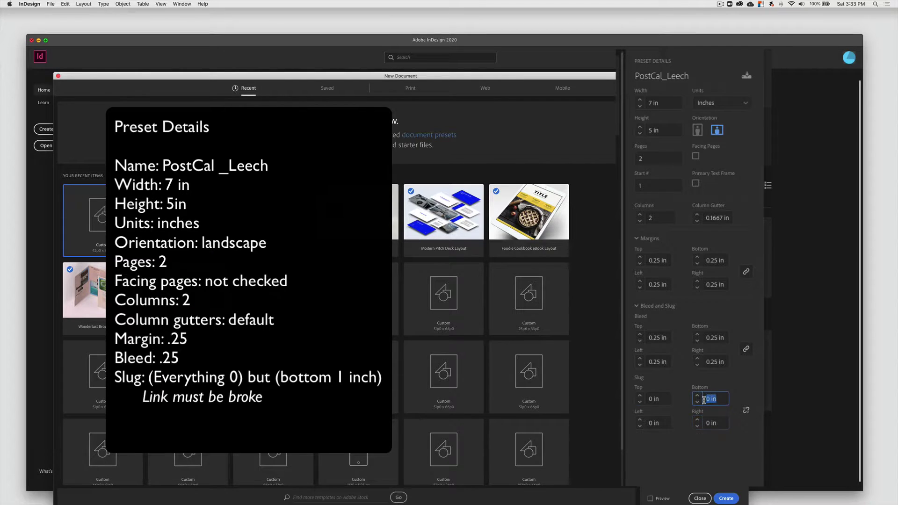
type("1")
left_click(727, 499)
left_click(725, 500)
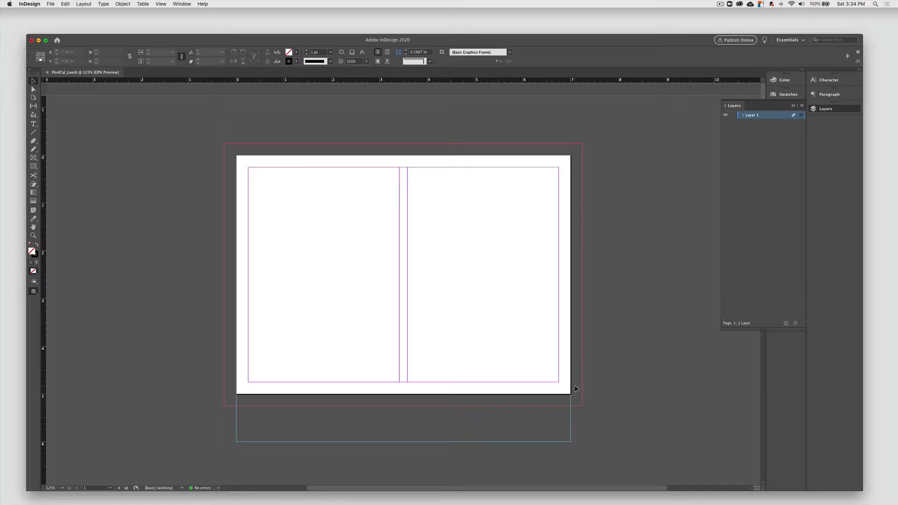
Step: Draw a text frame in the slug area below the page and enter cbv
left_click(33, 124)
left_click_drag(244, 420, 322, 433)
type("cbv")
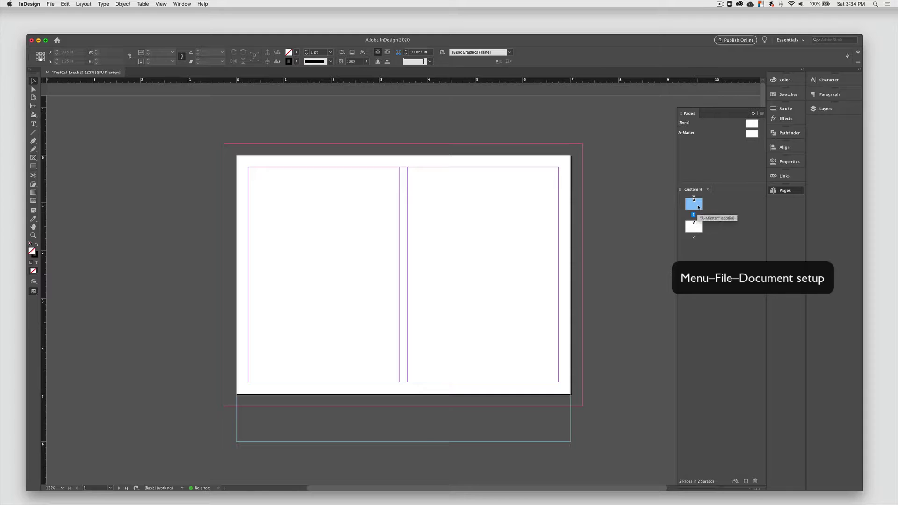
Step: Toggle Facing Pages on and off in the document setup and accept the settings
left_click(51, 5)
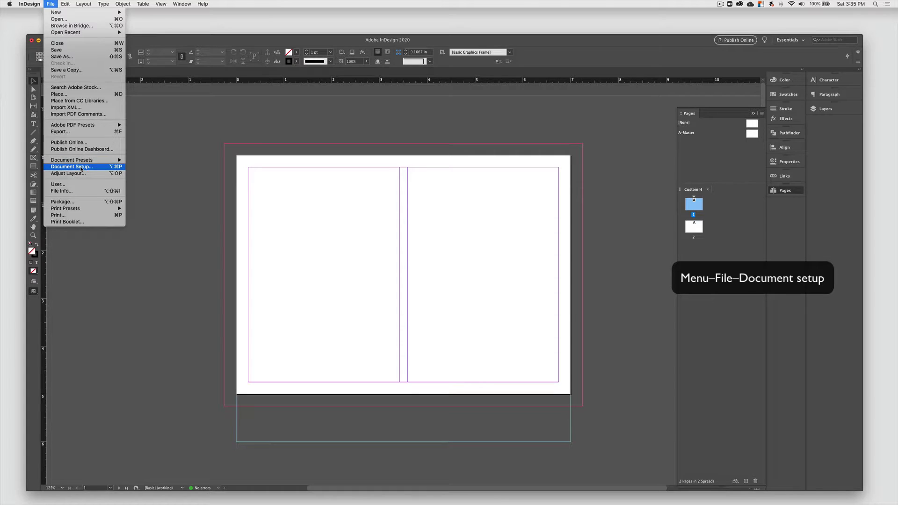
left_click(71, 167)
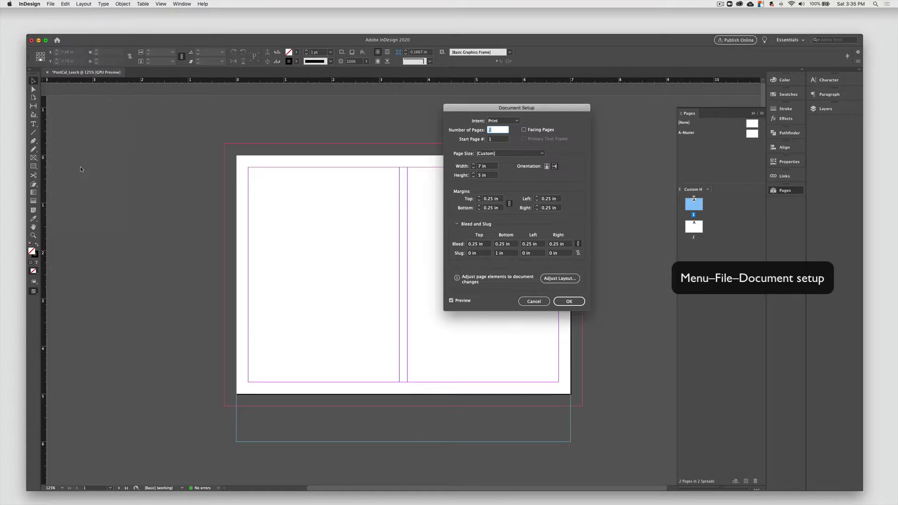
left_click(524, 130)
left_click(524, 130)
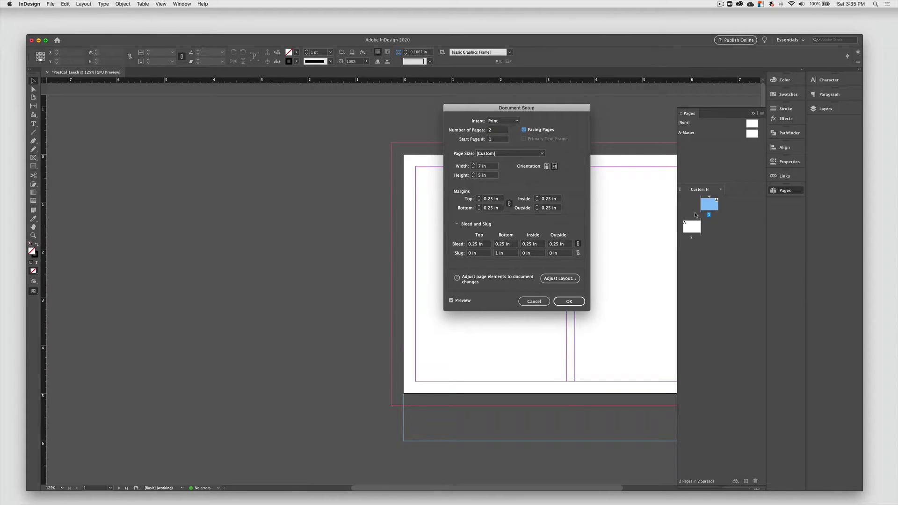
left_click(568, 301)
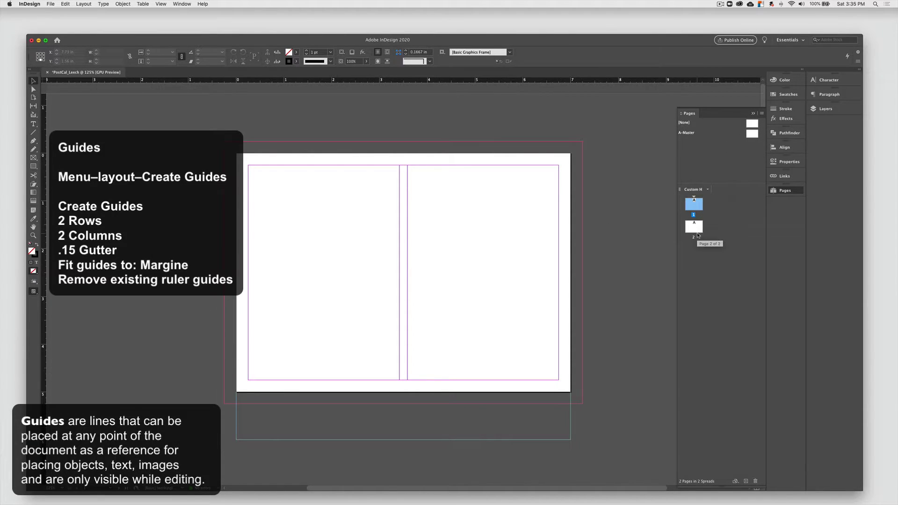
Step: Create guides on A-Master with 2 rows, 2 columns and 0.15 in gutters, fitted to the margins, removing existing ruler guides
double_click(752, 133)
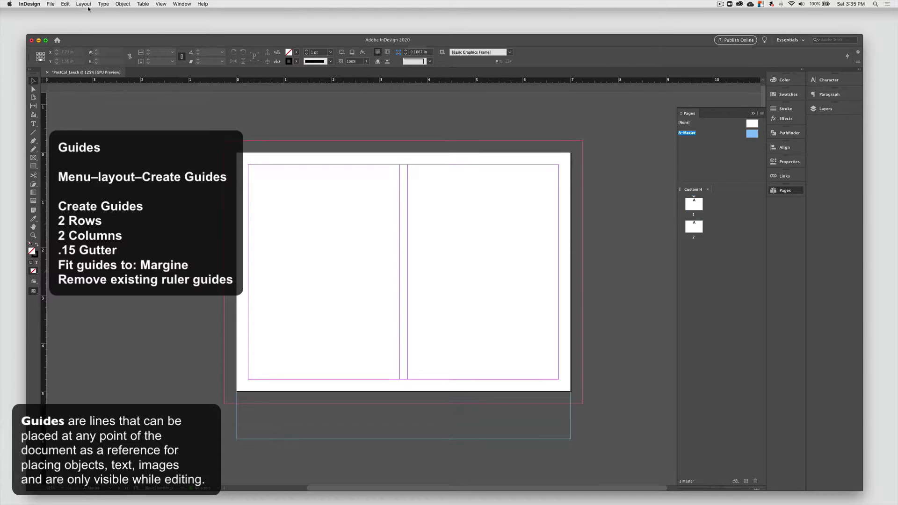
left_click(89, 5)
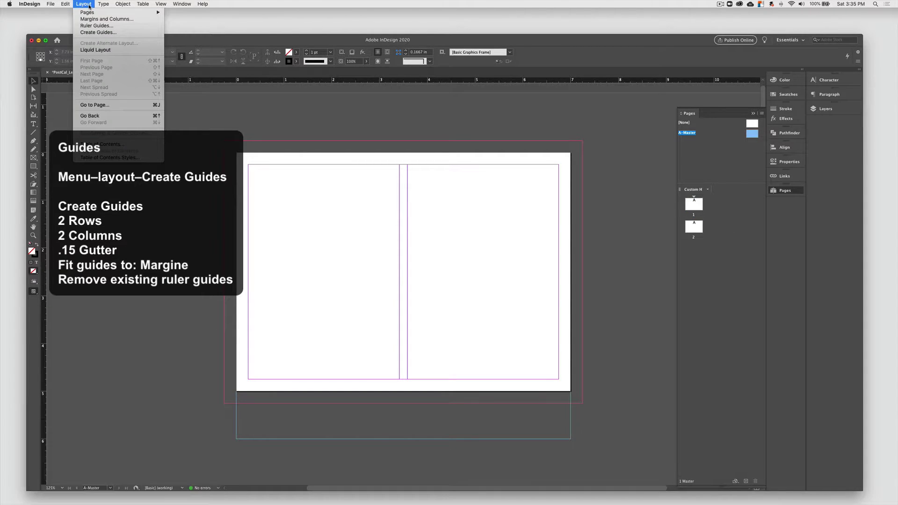
left_click(98, 33)
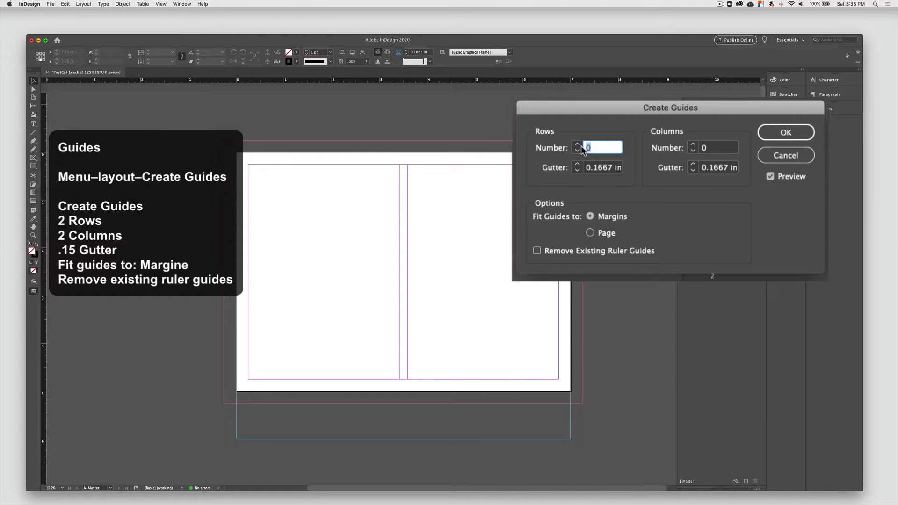
type("2")
left_click(702, 148)
type("2")
left_click(537, 251)
left_click_drag(614, 172, 604, 170)
type("15")
key("Tab")
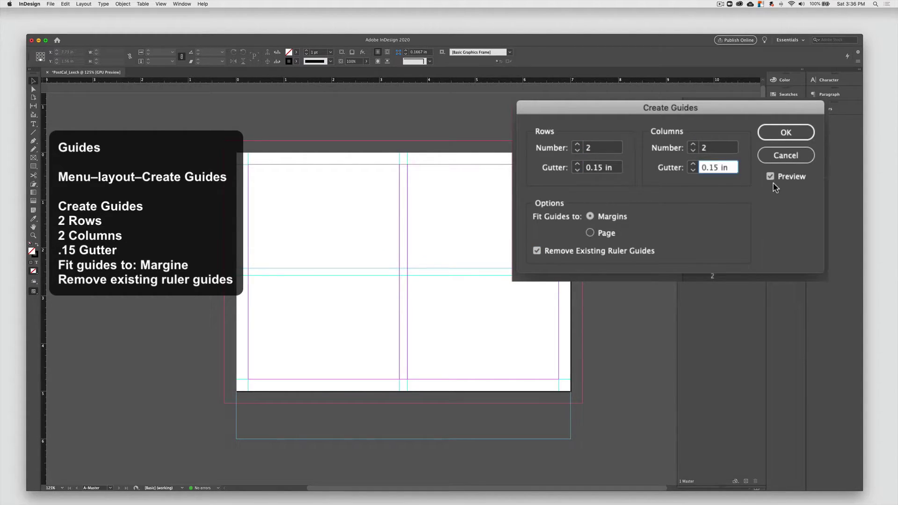
left_click(784, 134)
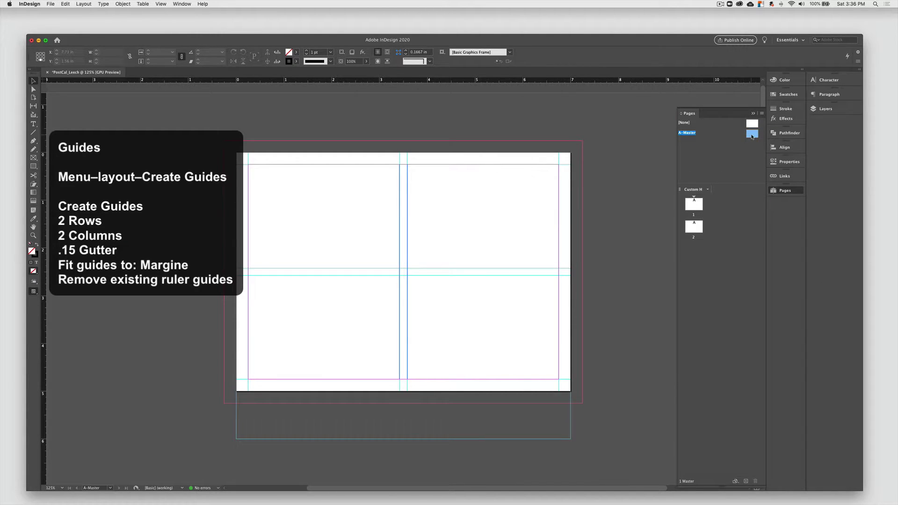
Step: Go through A-Master, page 1 and page 2 to check the guides on each
double_click(752, 135)
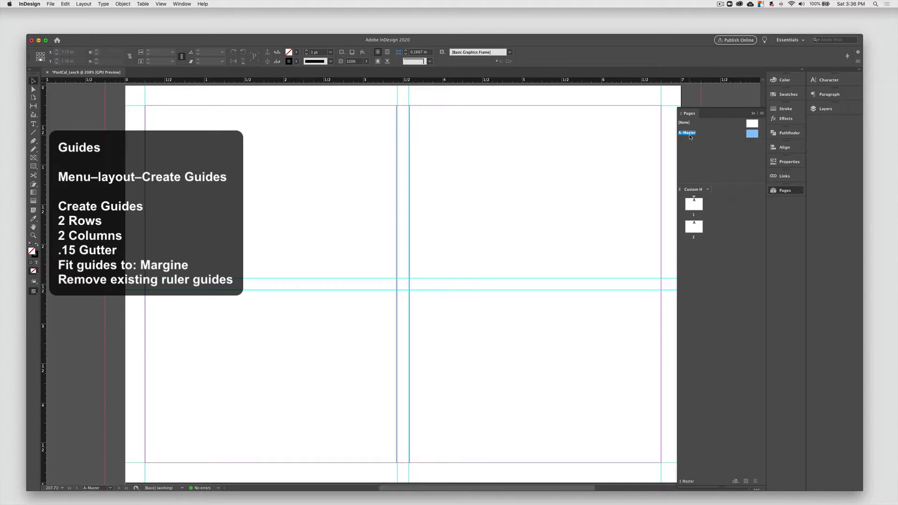
left_click(694, 204)
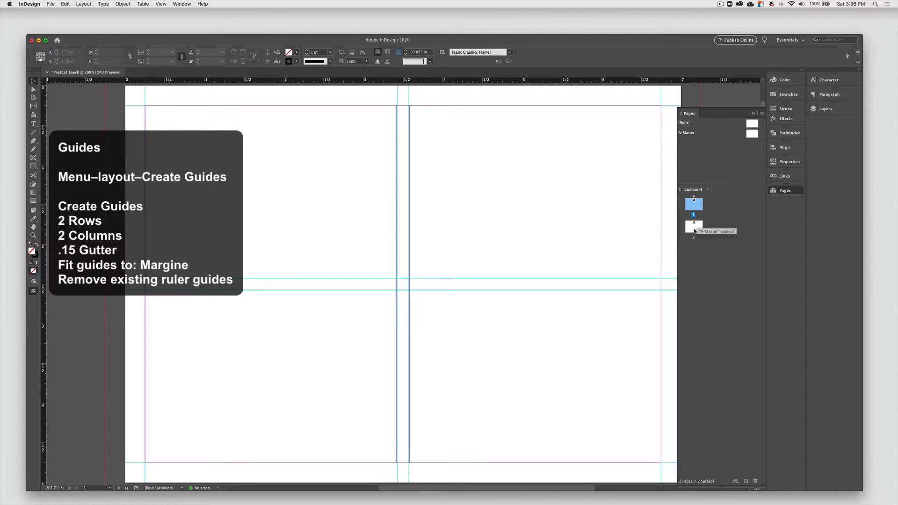
double_click(695, 230)
Step: Apply the [None] master to page 1 and reapply A-Master to it
left_click_drag(769, 83, 678, 210)
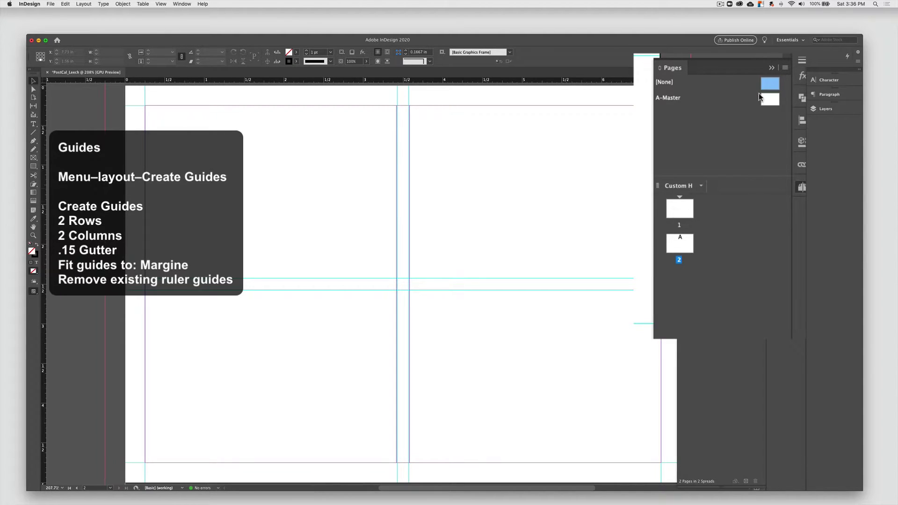
left_click_drag(767, 87, 677, 214)
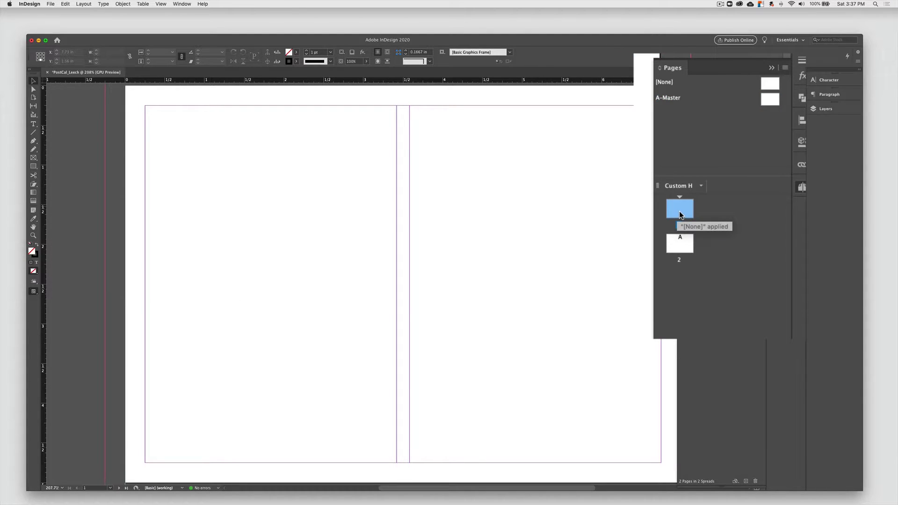
left_click(84, 3)
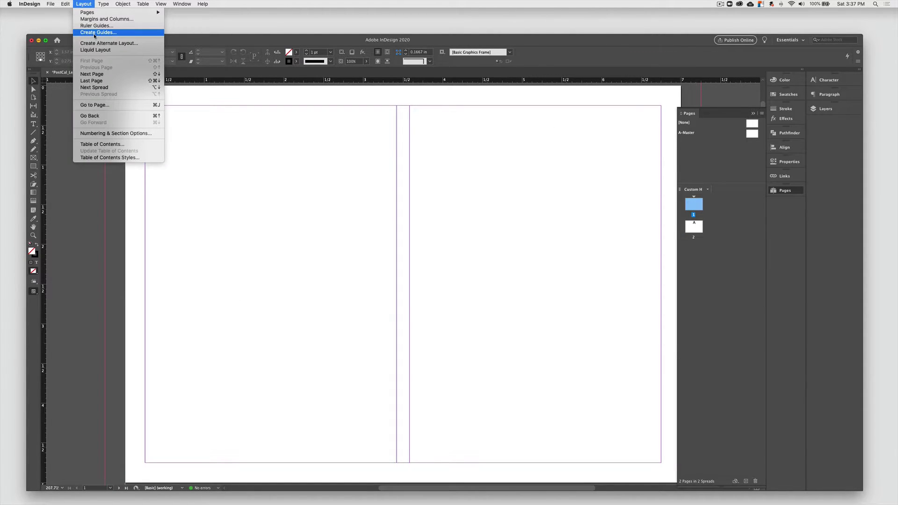
key("Escape")
left_click(769, 100)
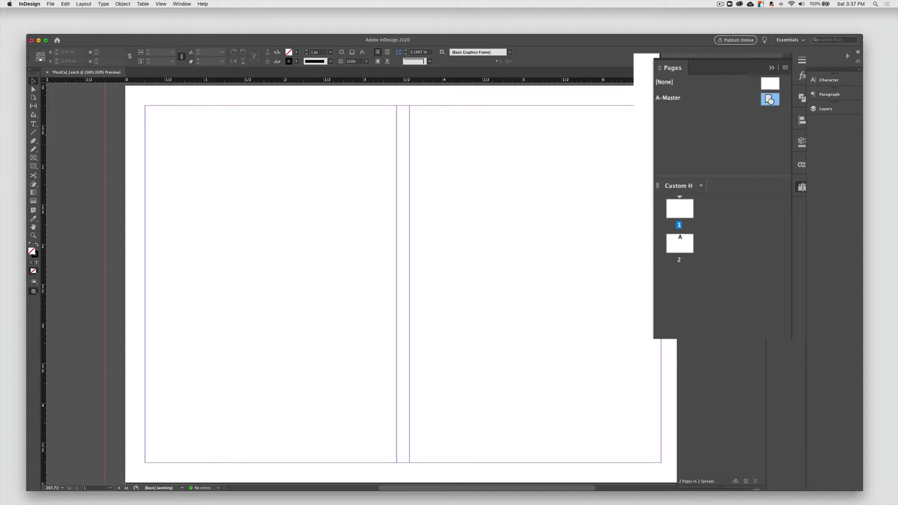
left_click_drag(769, 100, 680, 209)
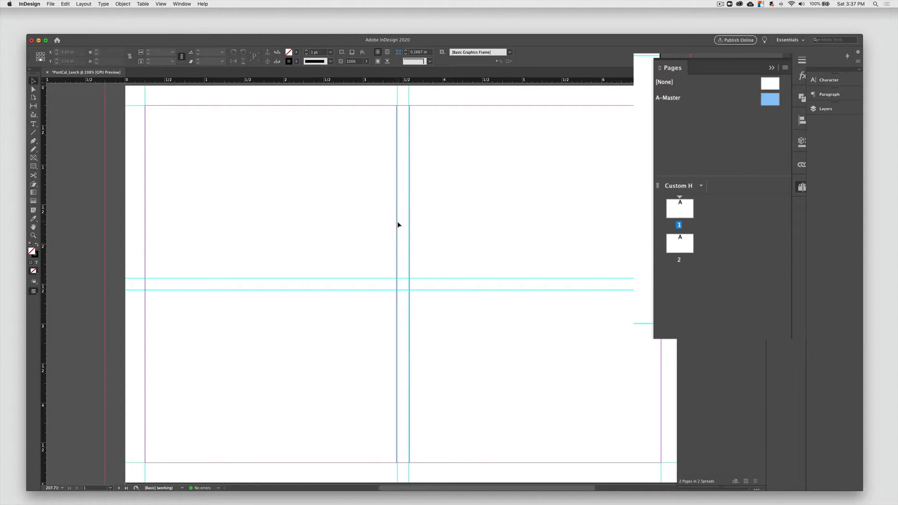
Step: Apply the [None] master to page 2
double_click(680, 243)
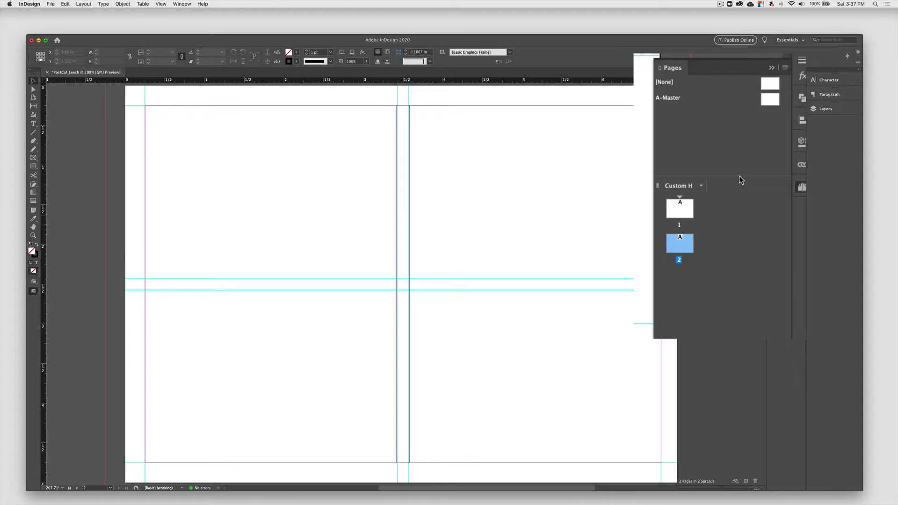
mouse_move(770, 84)
left_mouse_down()
mouse_move(707, 224)
mouse_move(683, 243)
left_mouse_up()
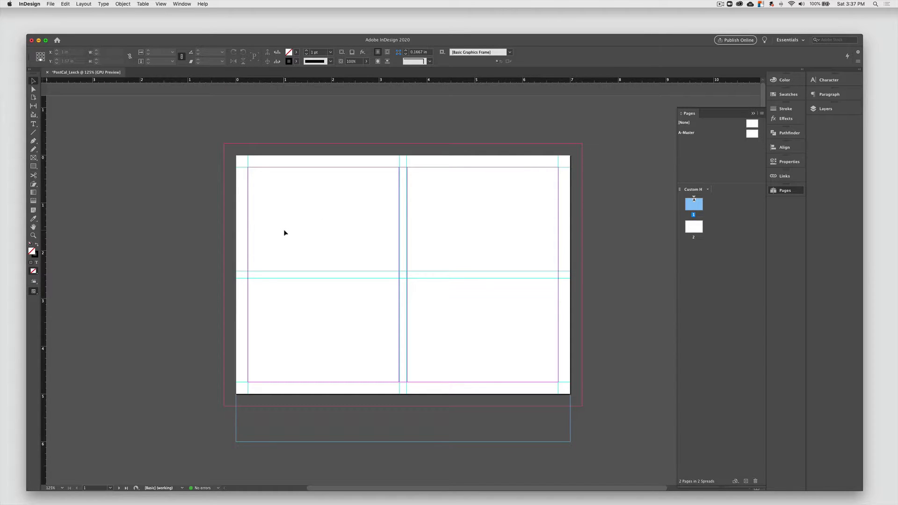
Step: Draw four placeholder picture frames on page 1, each about 3.17 by 2.18 in, filling the four guide cells, and deselect them
left_click(34, 158)
left_click_drag(248, 167, 399, 271)
left_click_drag(248, 278, 399, 382)
left_click_drag(407, 167, 558, 270)
left_click_drag(407, 278, 558, 382)
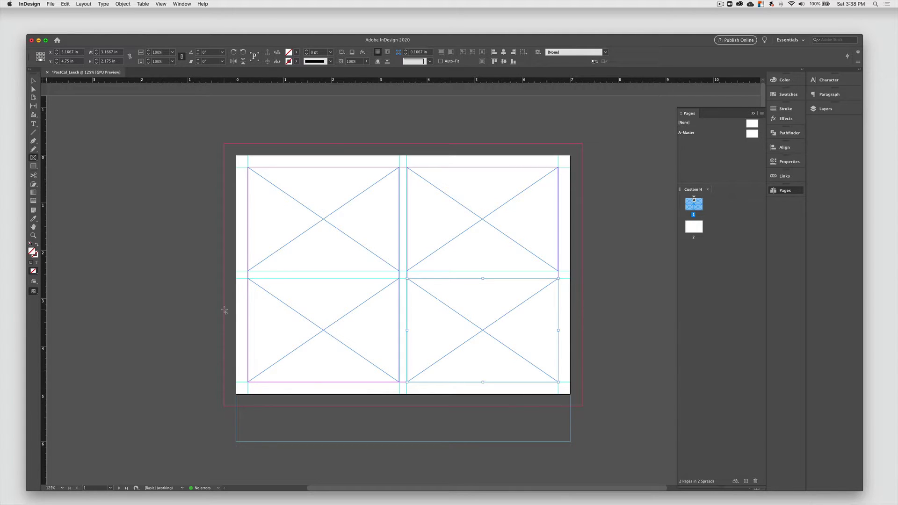
key("v")
left_click(110, 133)
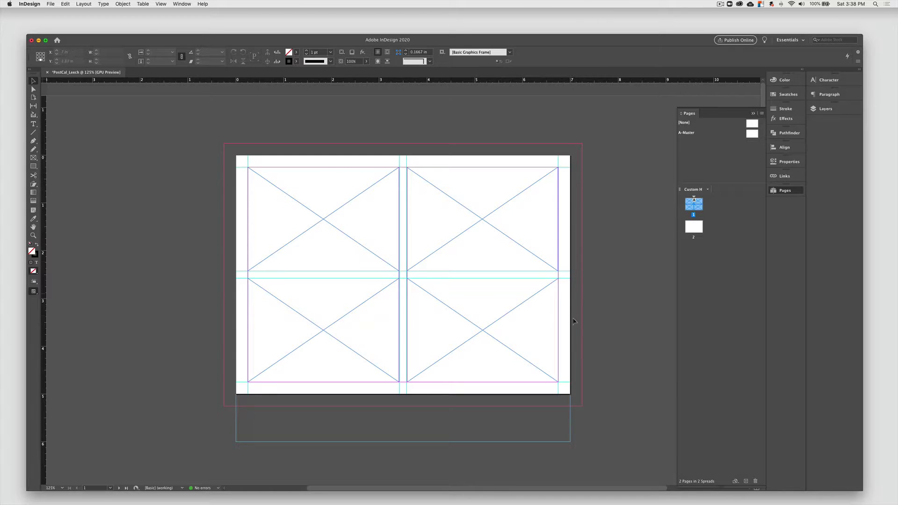
Step: Draw a rectangle about 7.5 by 5.5 in over page 1, reaching out to the bleed line
left_click(33, 167)
left_click_drag(223, 142, 584, 408)
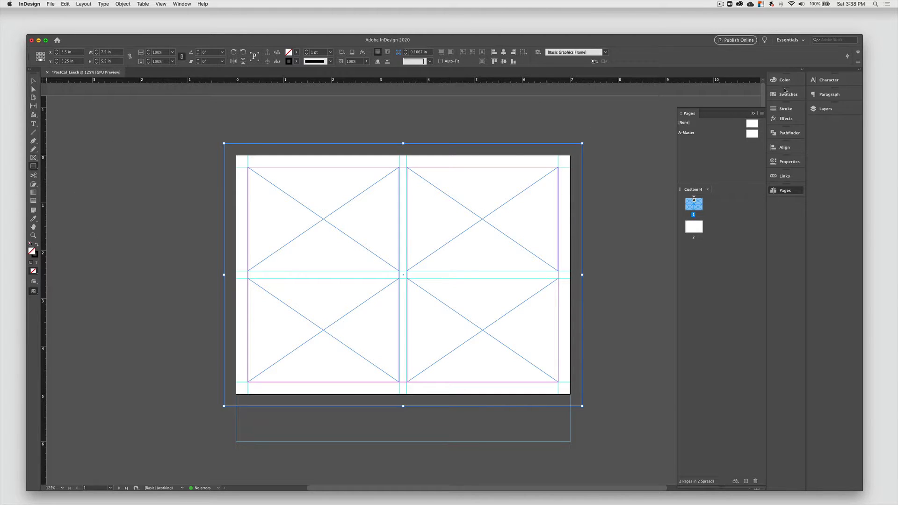
Step: Swap the rectangle's fill and stroke, then set its fill to the CMYK color 0, 0, 80, 0
left_click(36, 245)
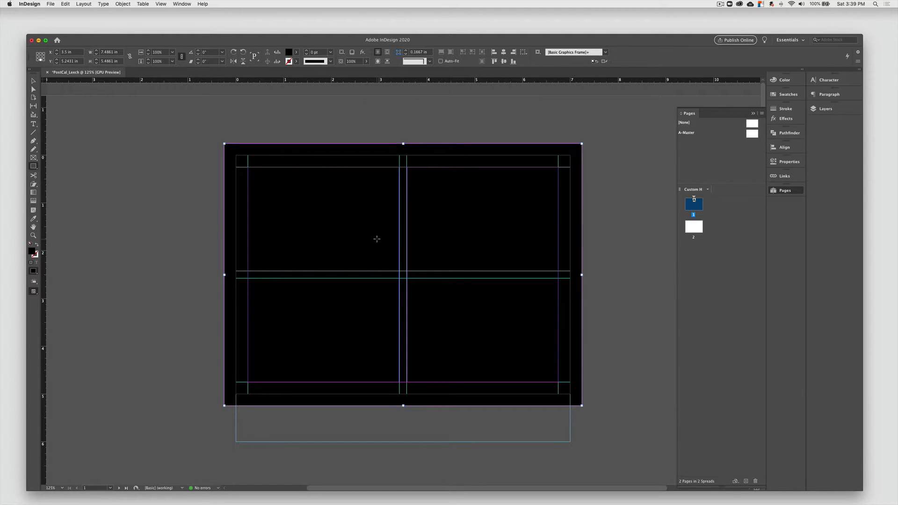
left_click(785, 81)
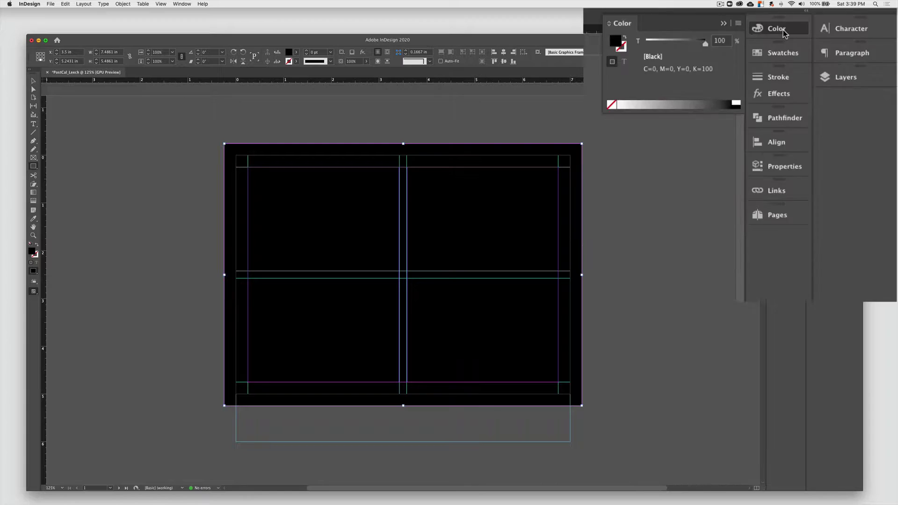
left_click(739, 24)
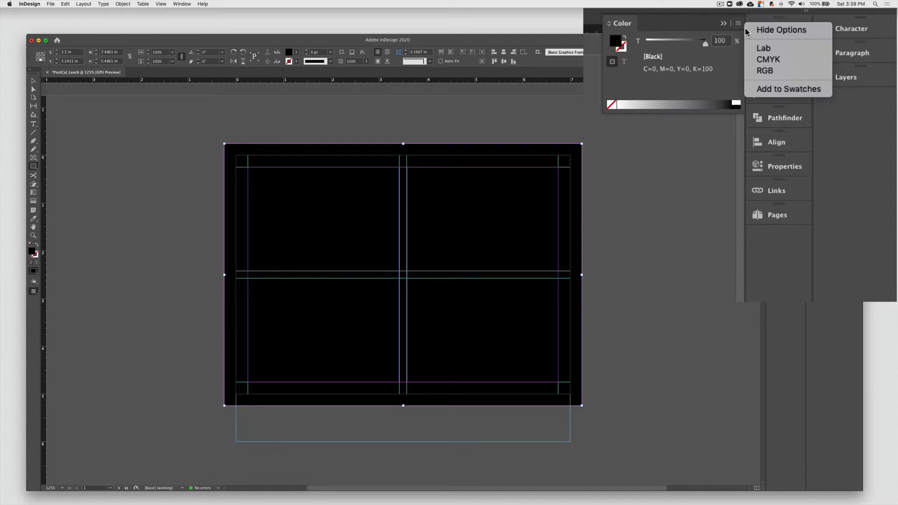
left_click(772, 61)
left_click_drag(707, 88, 646, 88)
left_click(722, 71)
type("80")
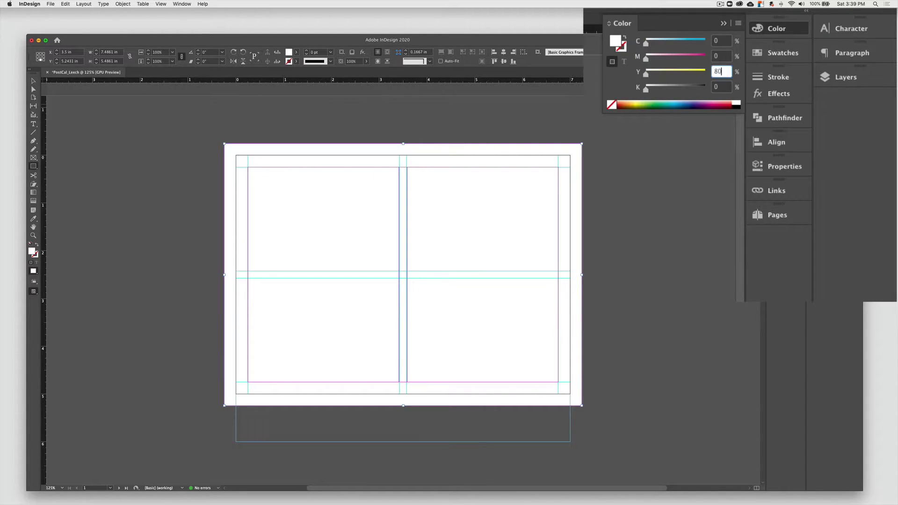
key("Return")
left_click(753, 77)
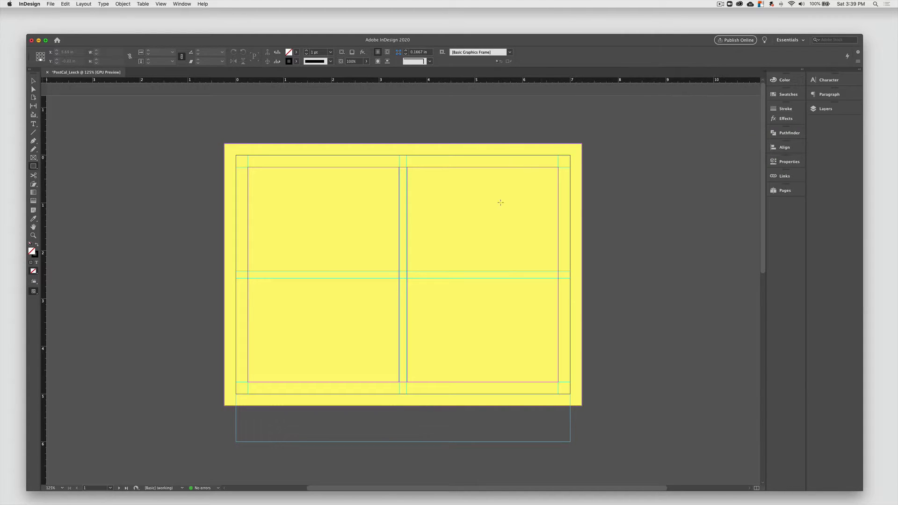
Step: Send the full-bleed yellow rectangle behind the four picture frames on page 1 and deselect it
left_click(33, 81)
left_click(575, 153)
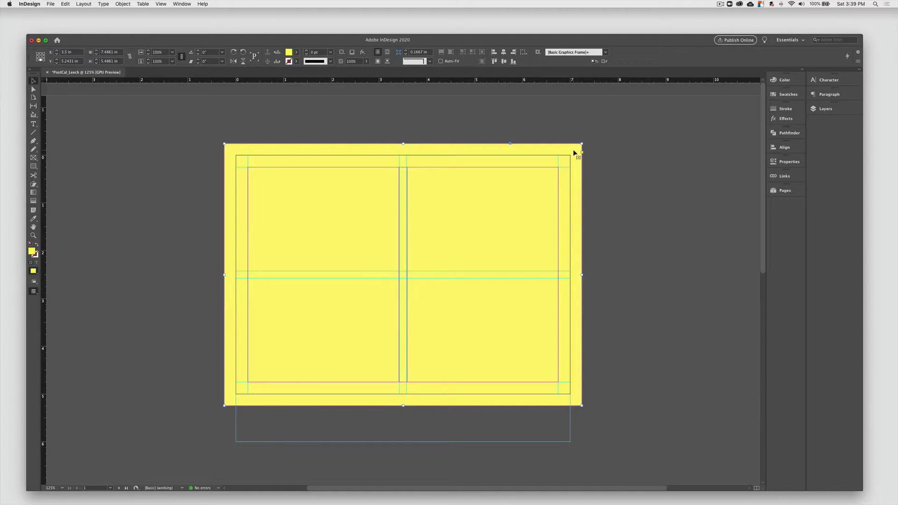
left_click(123, 4)
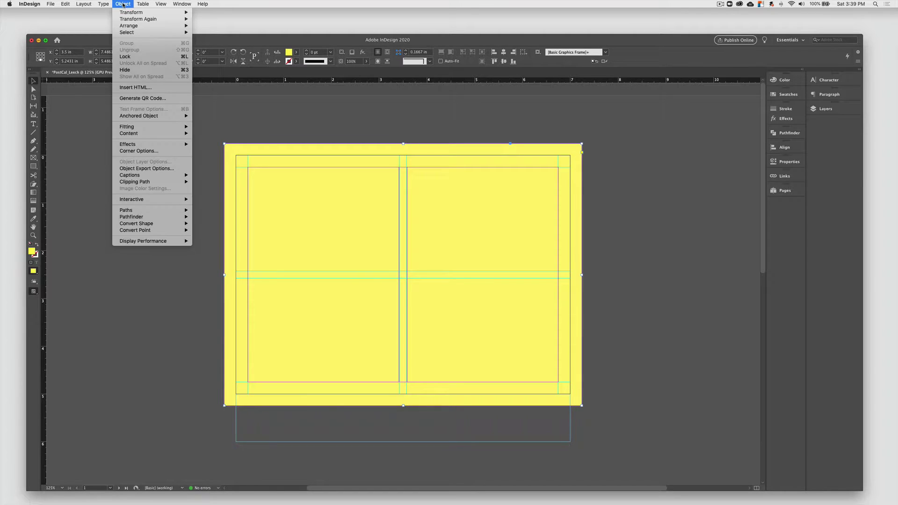
mouse_move(136, 26)
left_click(212, 47)
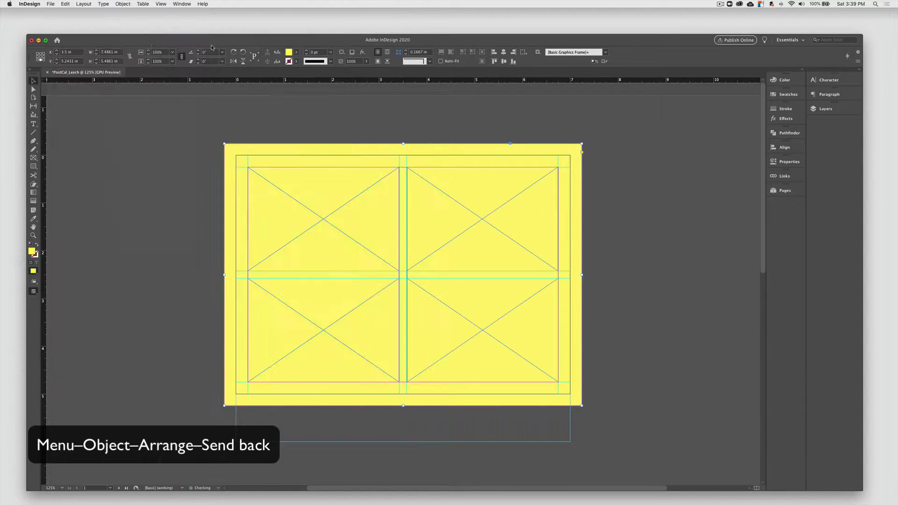
left_click(144, 136)
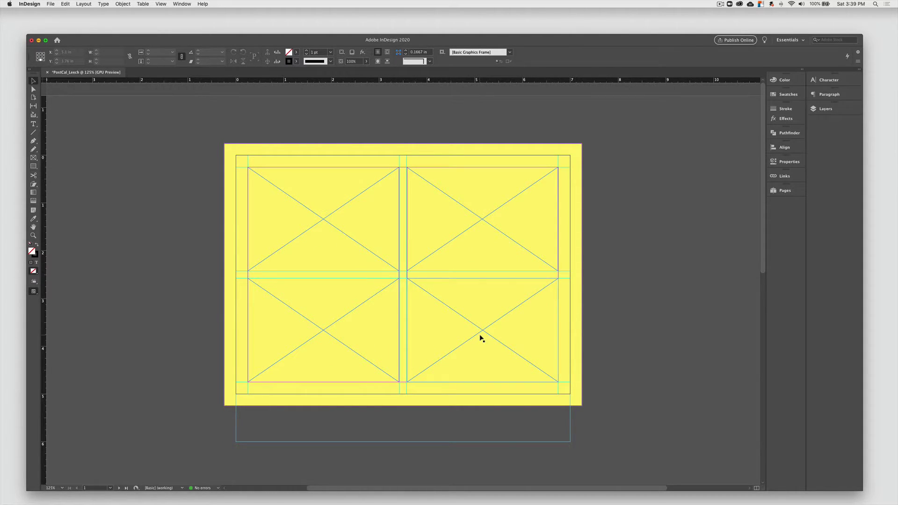
Step: Place the image AdobeStock_255369546.jpeg into the upper-left picture frame on page 1
left_click(390, 303)
left_click(380, 257)
left_click(420, 244)
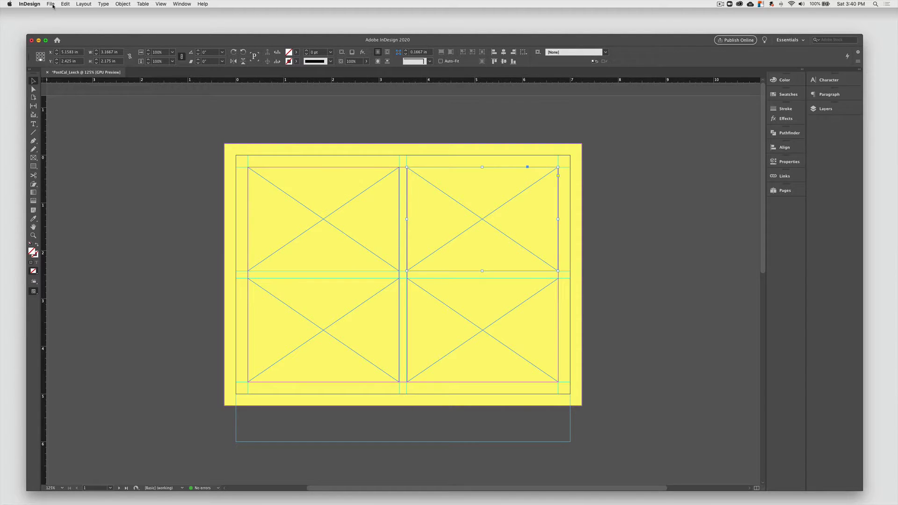
left_click(285, 187)
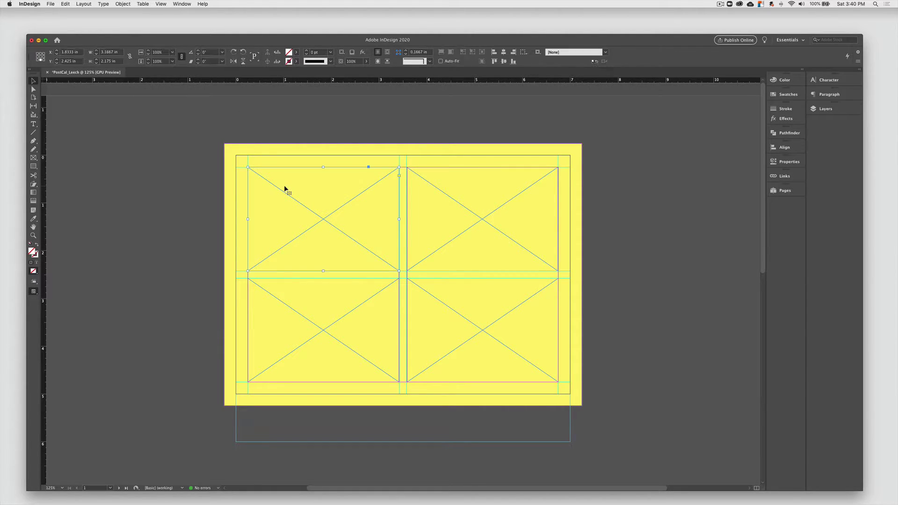
left_click(50, 4)
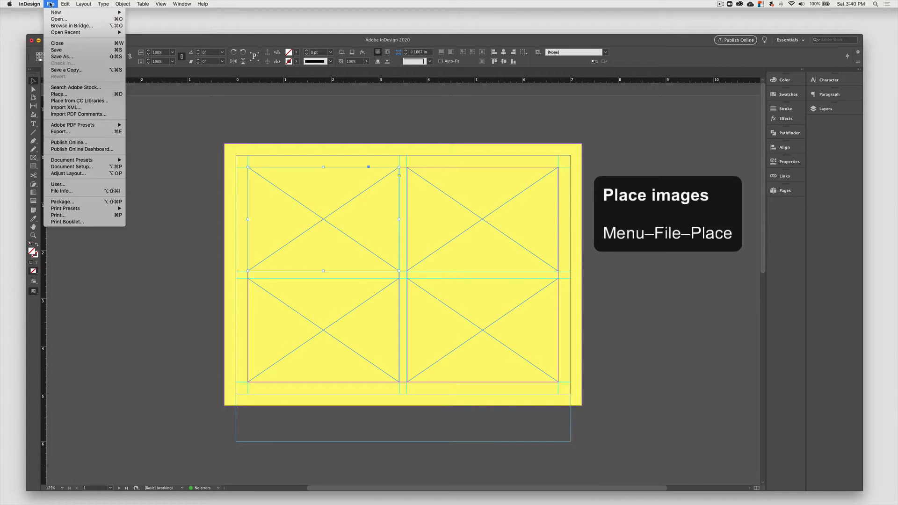
left_click(58, 94)
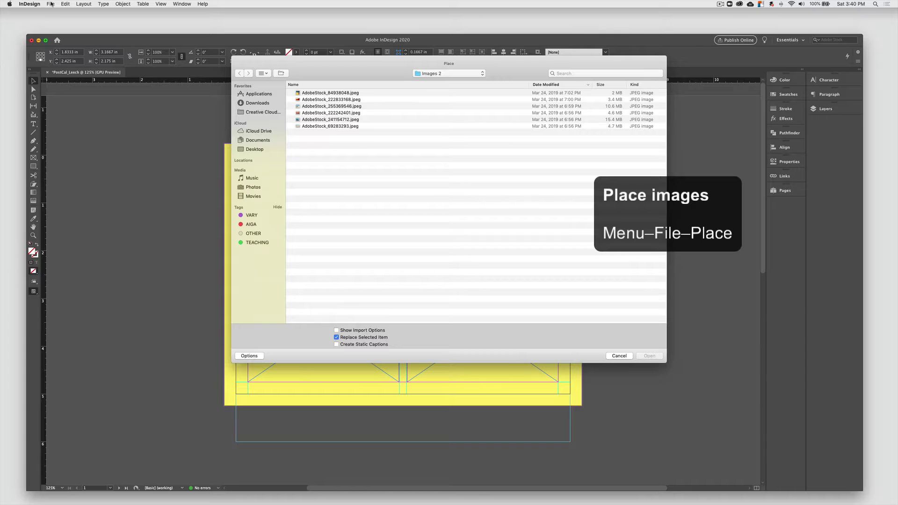
left_click(312, 120)
left_click(312, 107)
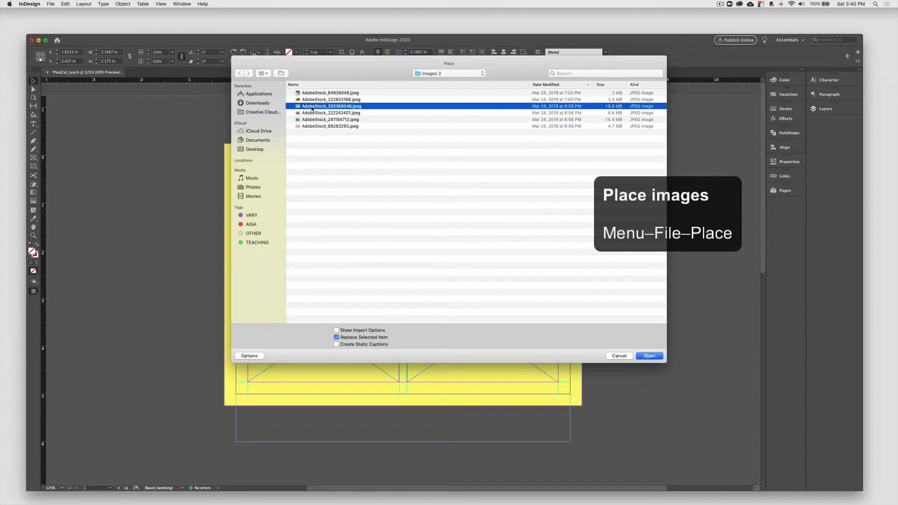
left_click(650, 356)
Step: Place the image AdobeStock_241154712.jpeg into the upper-right picture frame on page 1
left_click(494, 240)
left_click(50, 4)
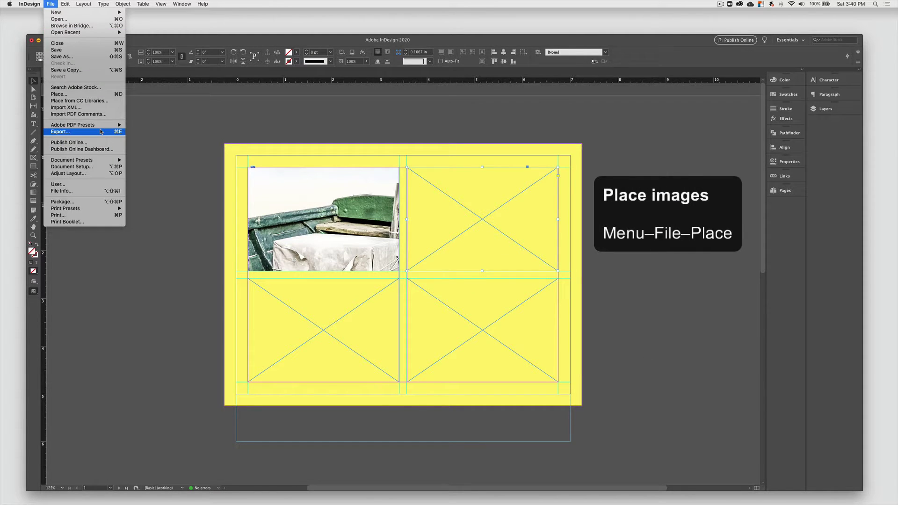
left_click(70, 94)
left_click(330, 120)
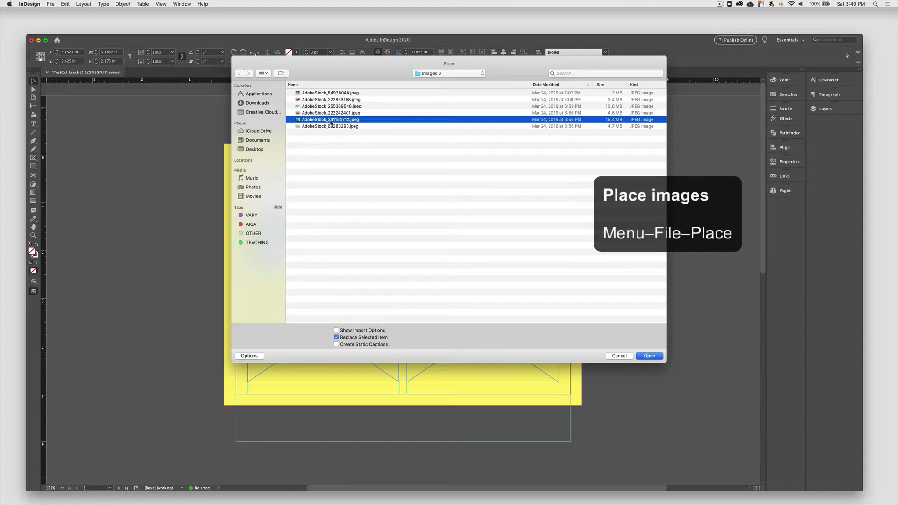
double_click(330, 121)
Step: Place the image AdobeStock_69283293.jpeg into the lower-left picture frame on page 1
left_click(323, 329)
left_click(50, 4)
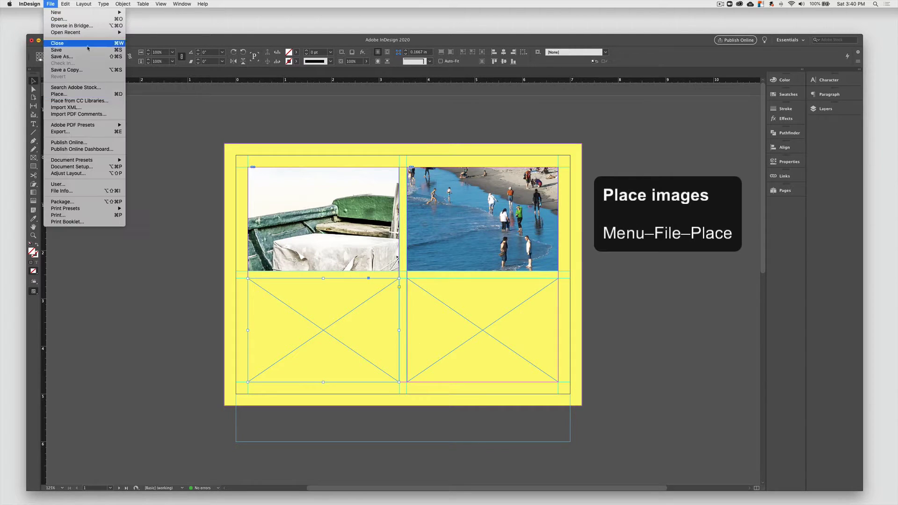
left_click(84, 94)
left_click(320, 124)
left_click(651, 356)
Step: Place the image AdobeStock_222242401.jpeg into the lower-right picture frame on page 1
left_click(507, 347)
left_click(50, 4)
left_click(70, 94)
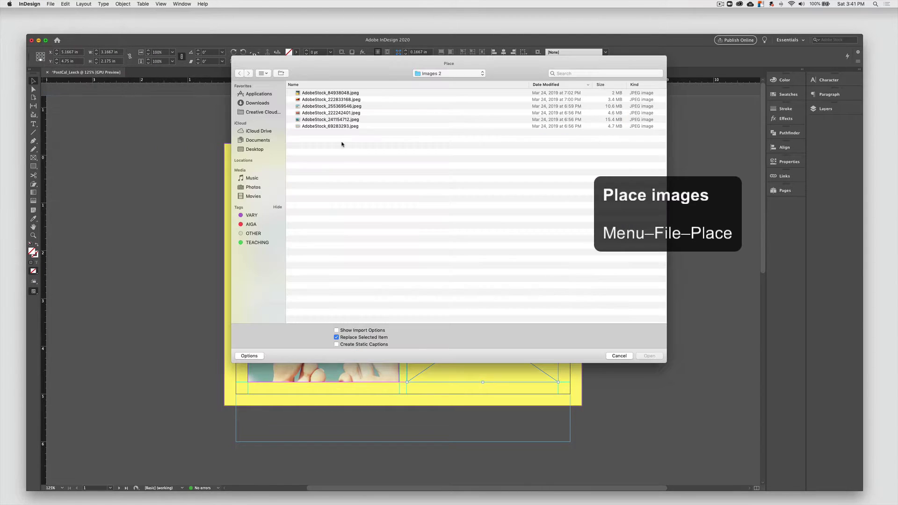
double_click(330, 114)
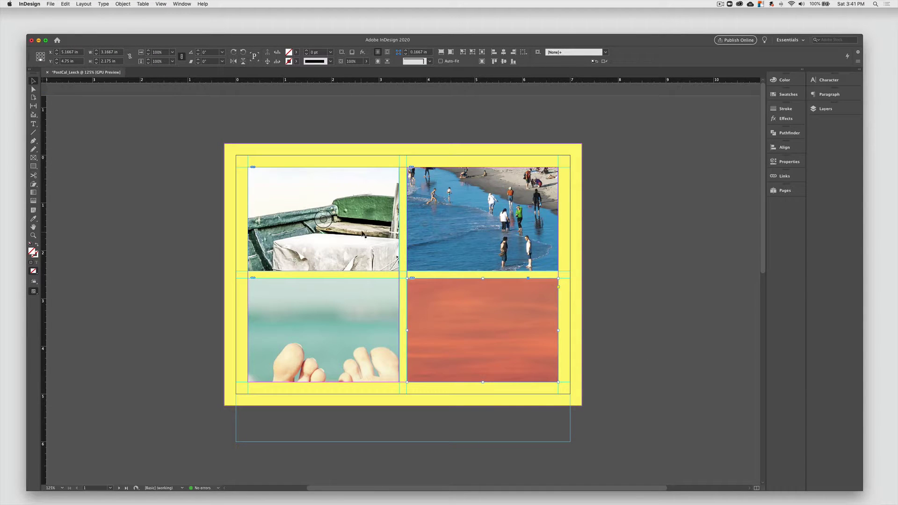
Step: Try to reposition the boat image inside the upper-left frame and scale it down by hand
left_click(346, 241)
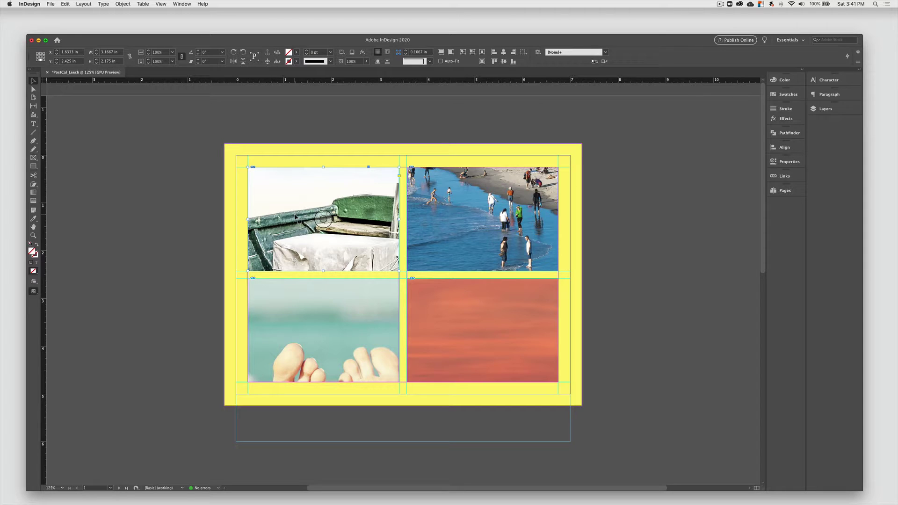
mouse_move(322, 219)
left_mouse_down()
mouse_move(318, 238)
mouse_move(318, 157)
mouse_move(311, 223)
mouse_move(311, 197)
mouse_move(318, 206)
left_mouse_up()
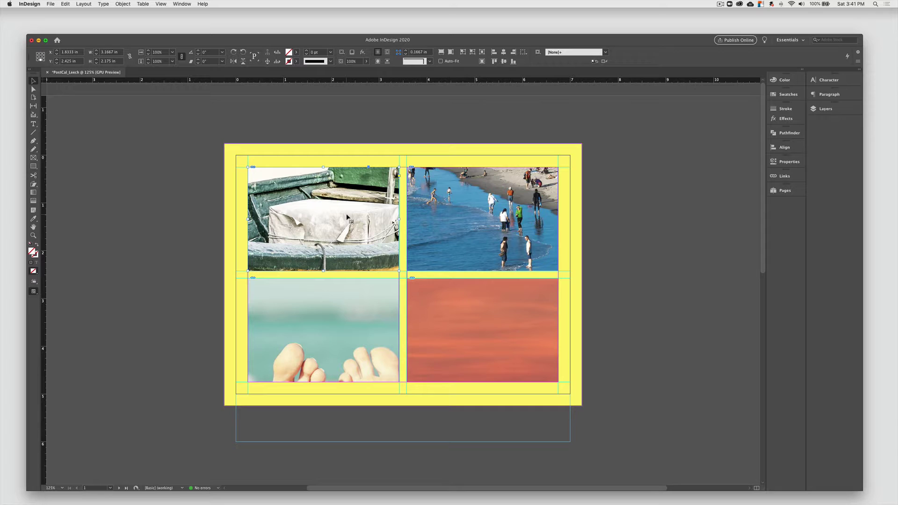
key("super+minus")
key("super+minus")
key("super+minus")
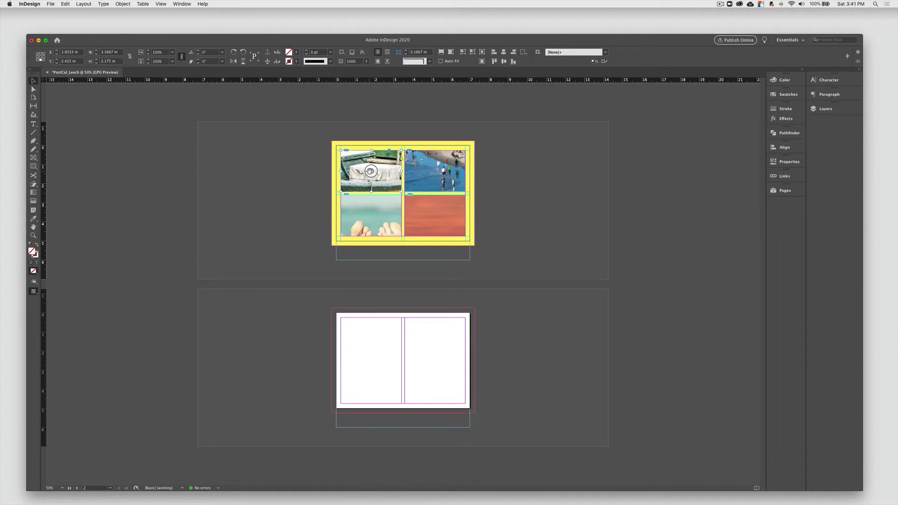
left_click(371, 172)
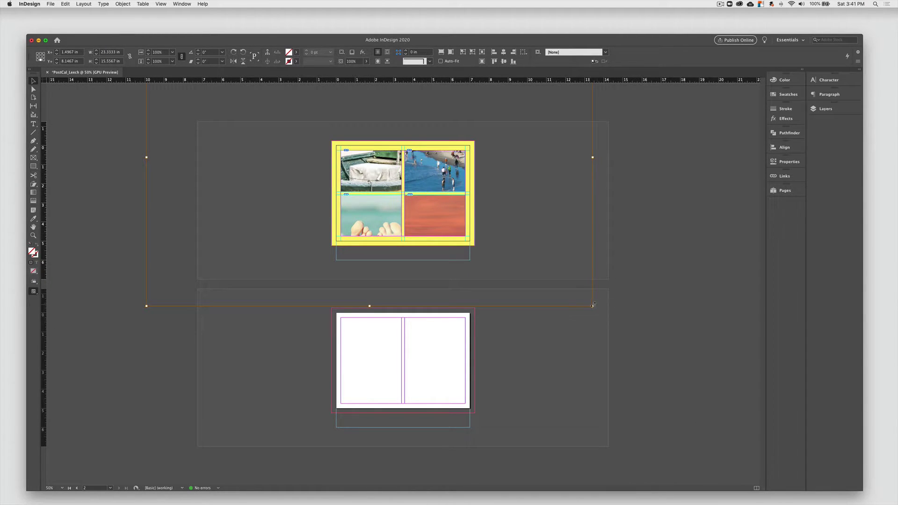
left_click_drag(593, 306, 435, 190)
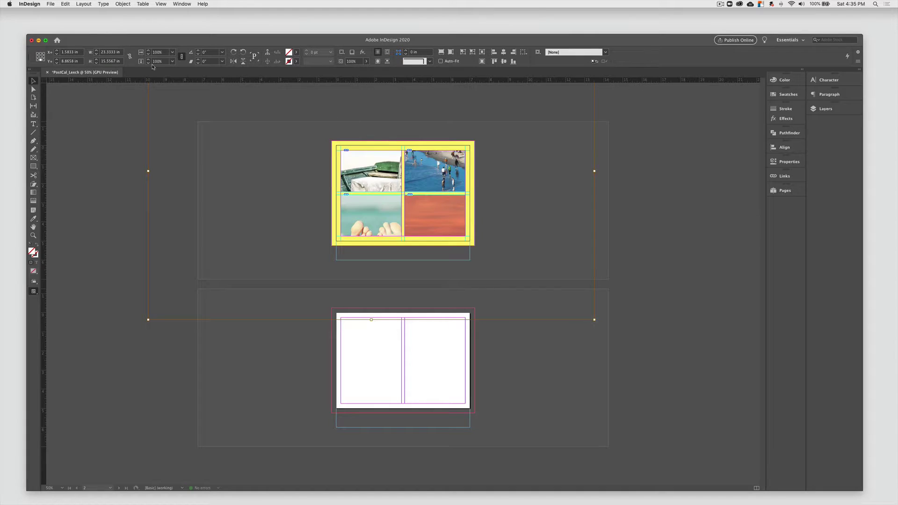
Step: Apply Fit Content Proportionally to the images in all four picture frames on page 1
left_click(122, 4)
mouse_move(152, 127)
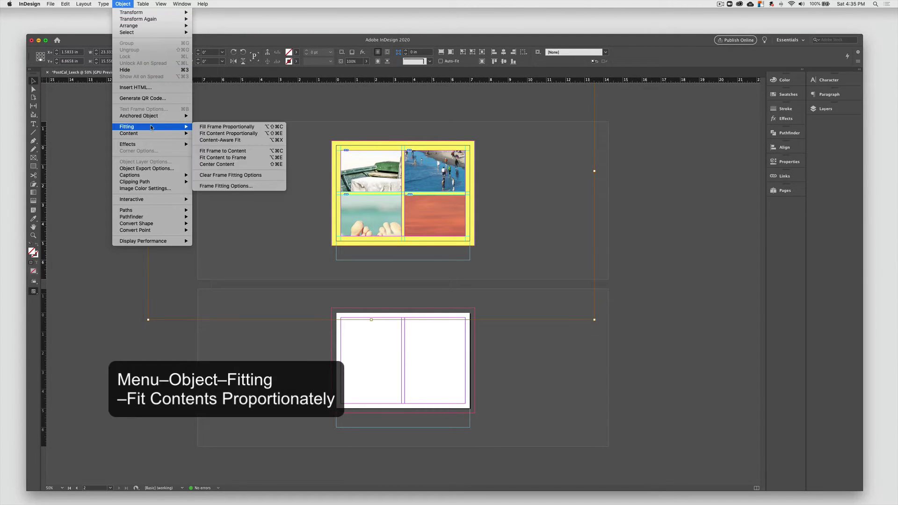
left_click(228, 133)
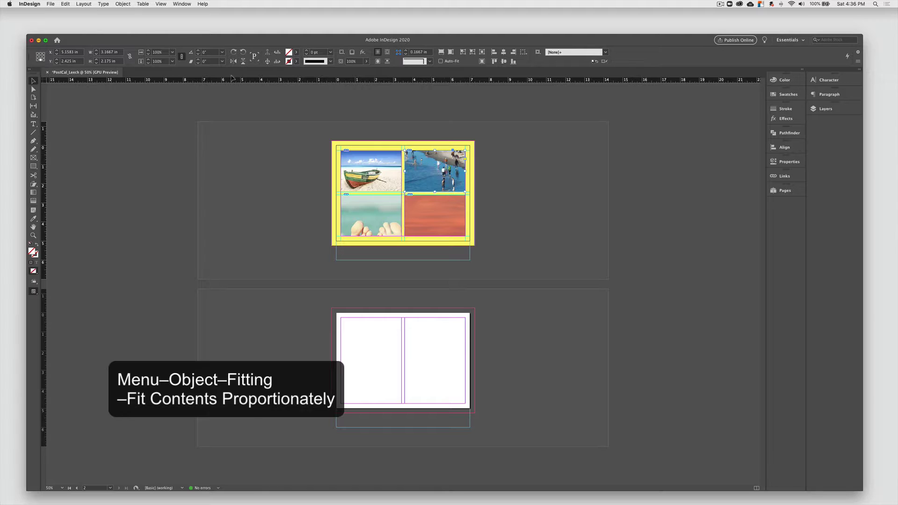
left_click(85, 5)
mouse_move(99, 6)
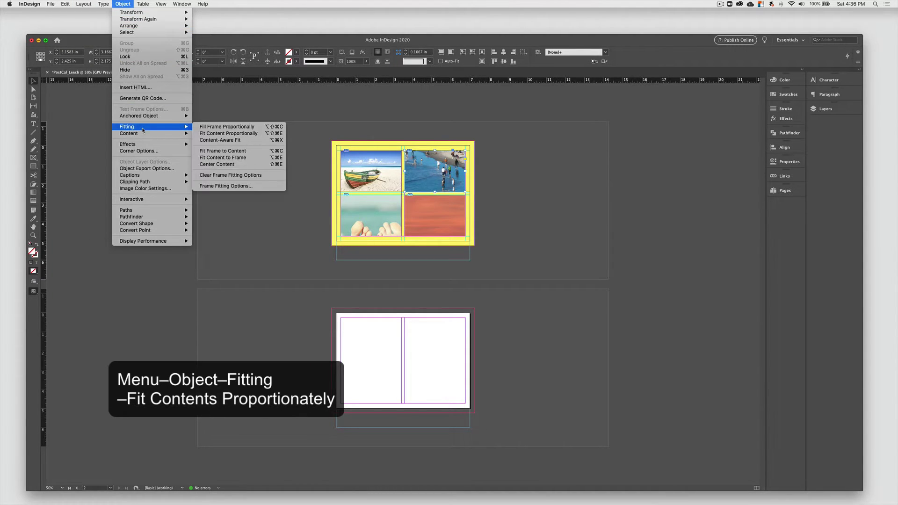
left_click(239, 135)
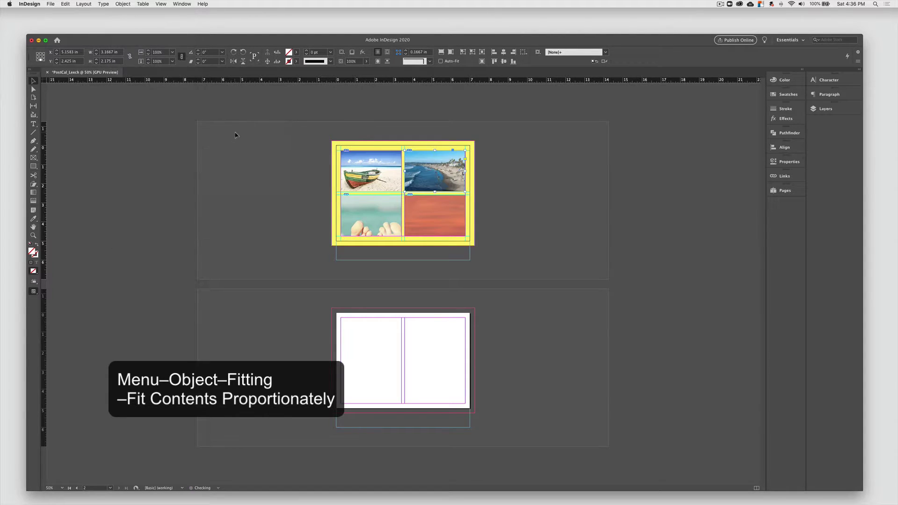
left_click(208, 133)
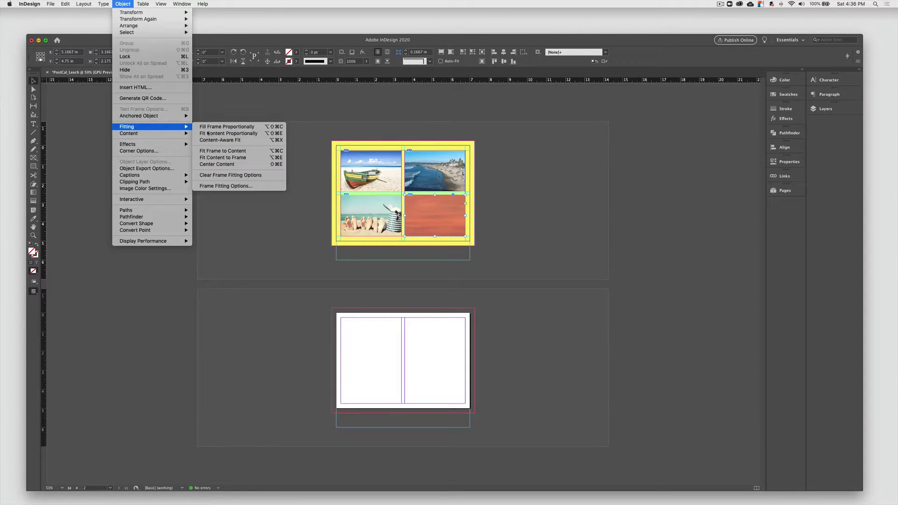
left_click(209, 133)
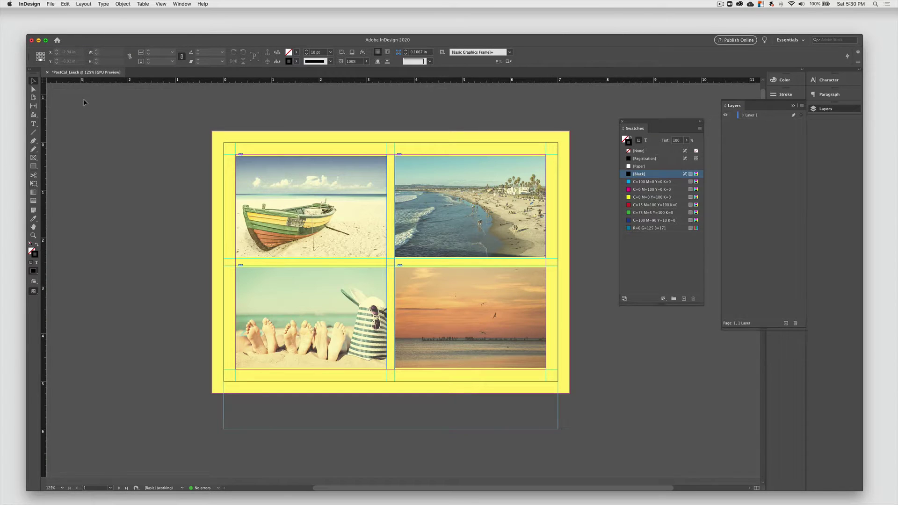
Step: Draw a rectangle about 6.5 by 4.5 in around the four images and set its 10 pt black stroke to the Triple type
left_click(35, 166)
mouse_move(240, 158)
left_mouse_down()
mouse_move(422, 346)
mouse_move(546, 370)
left_mouse_up()
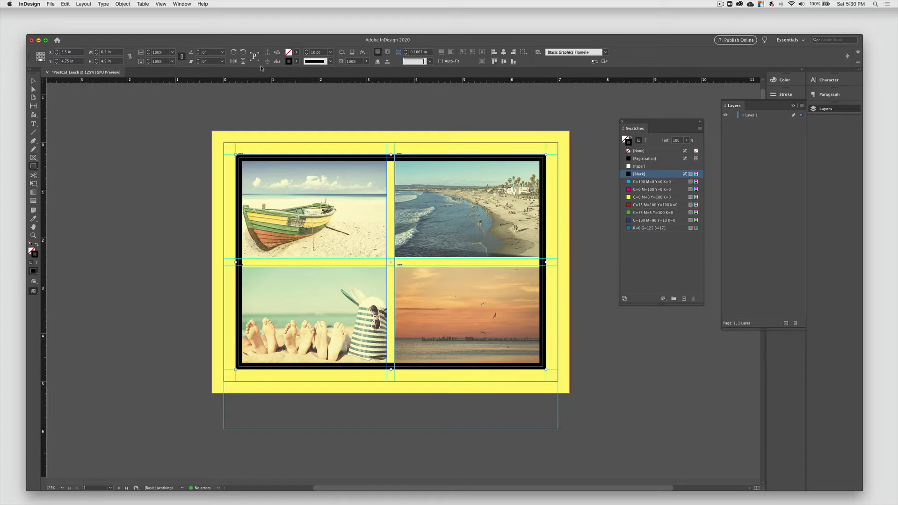
left_click(331, 61)
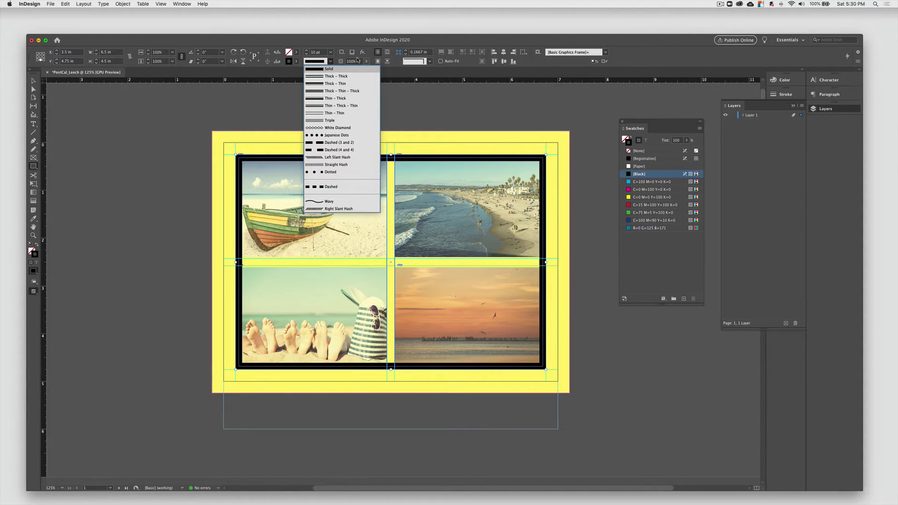
left_click(182, 3)
mouse_move(192, 84)
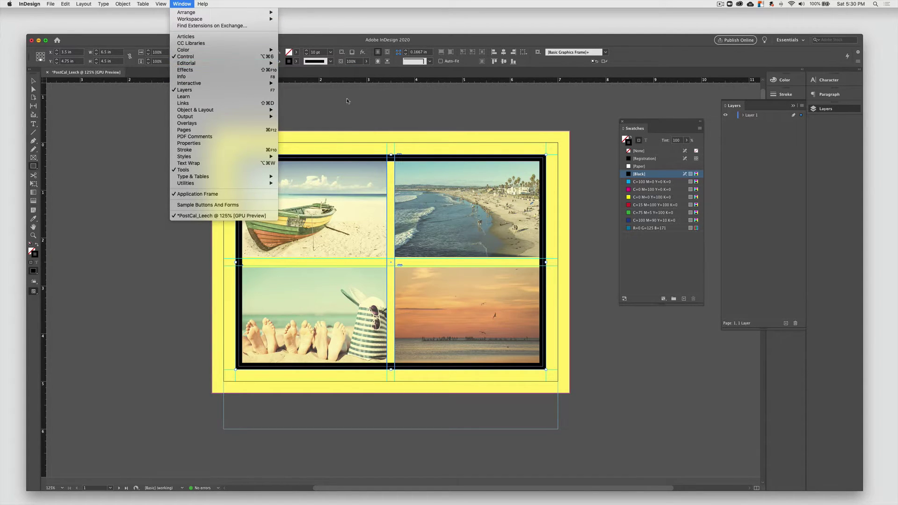
left_click(331, 79)
left_click(331, 62)
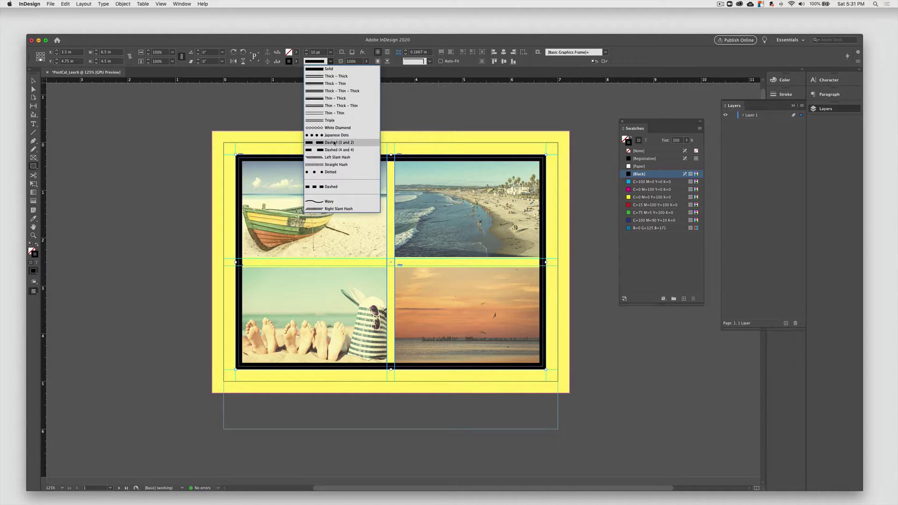
left_click(332, 120)
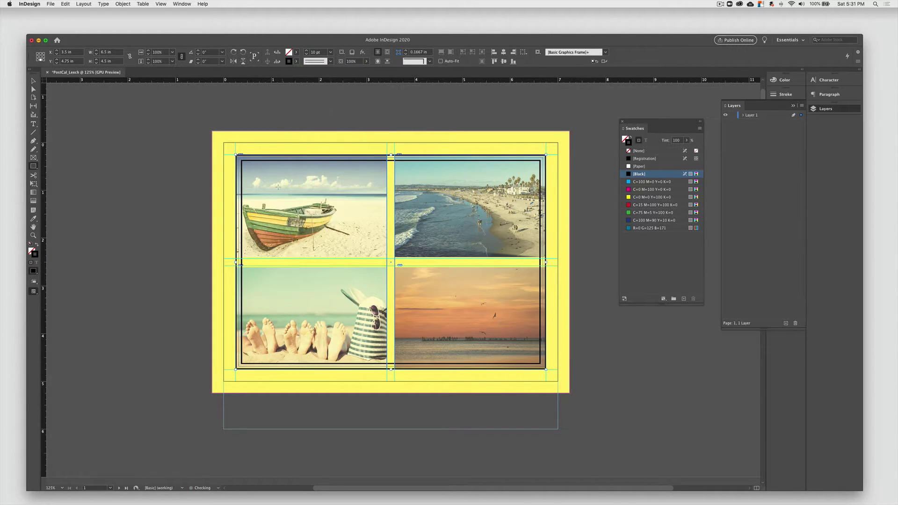
Step: Set the border rectangle's stroke type to Japanese Dots and its stroke color to the magenta swatch C=0 M=100 Y=0 K=0
left_click(330, 61)
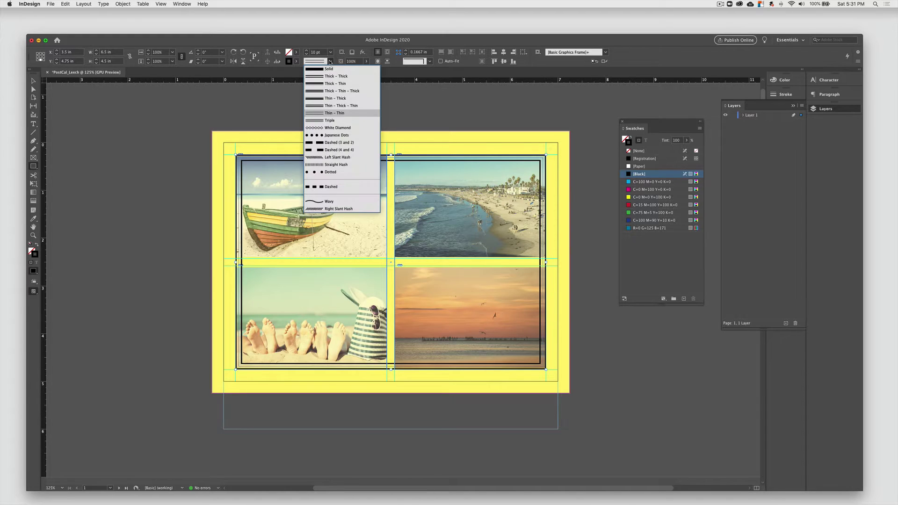
left_click(325, 135)
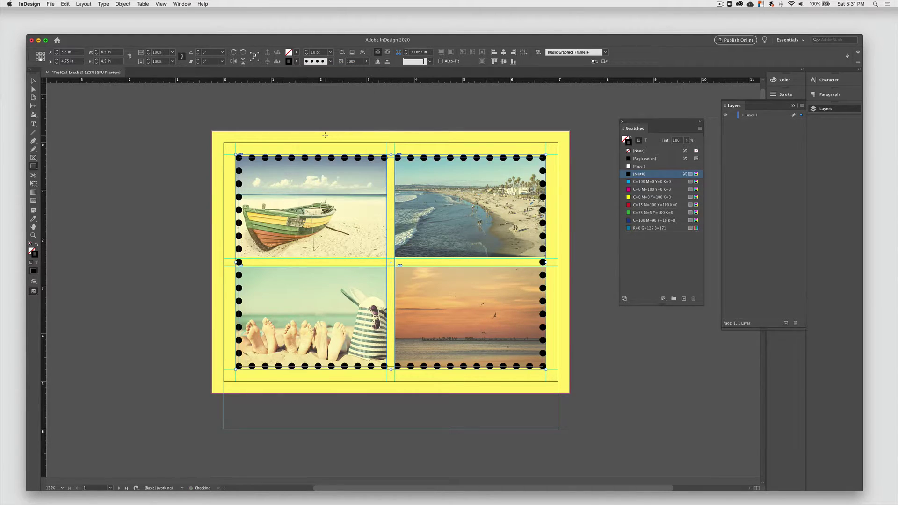
left_click(297, 61)
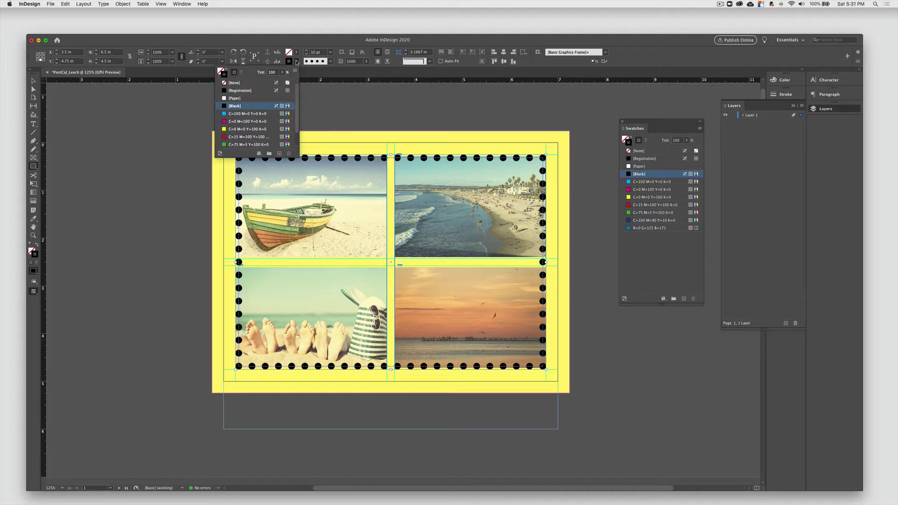
left_click(243, 122)
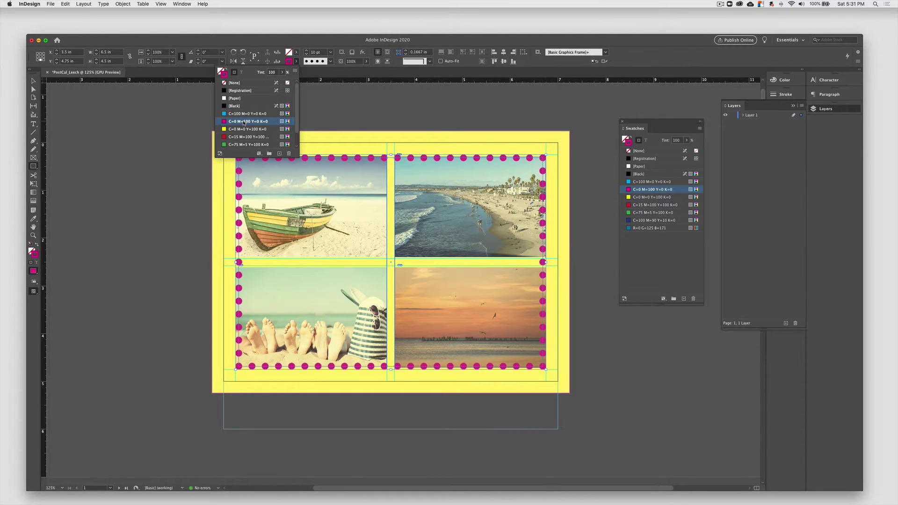
Step: Sample a blue from the ocean in the upper-right photo for the dotted border's stroke and set the stroke weight to 7 pt
key("i")
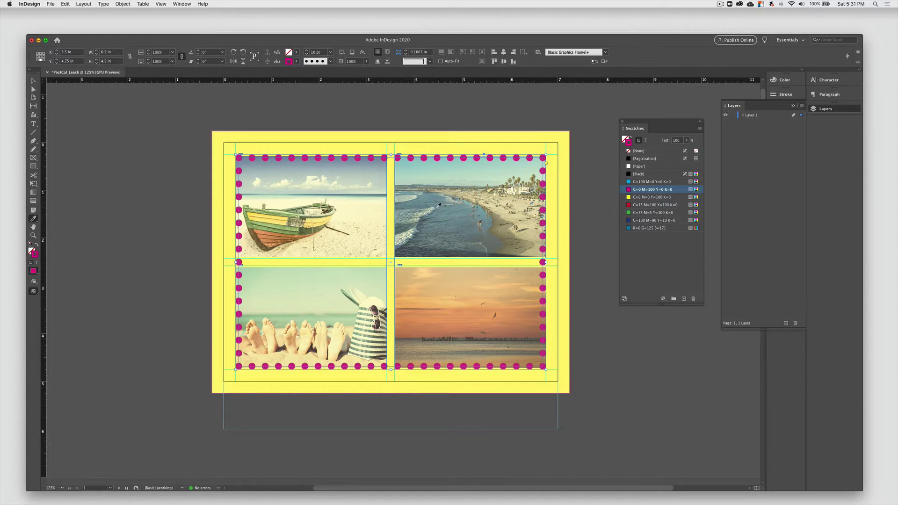
left_click(433, 209)
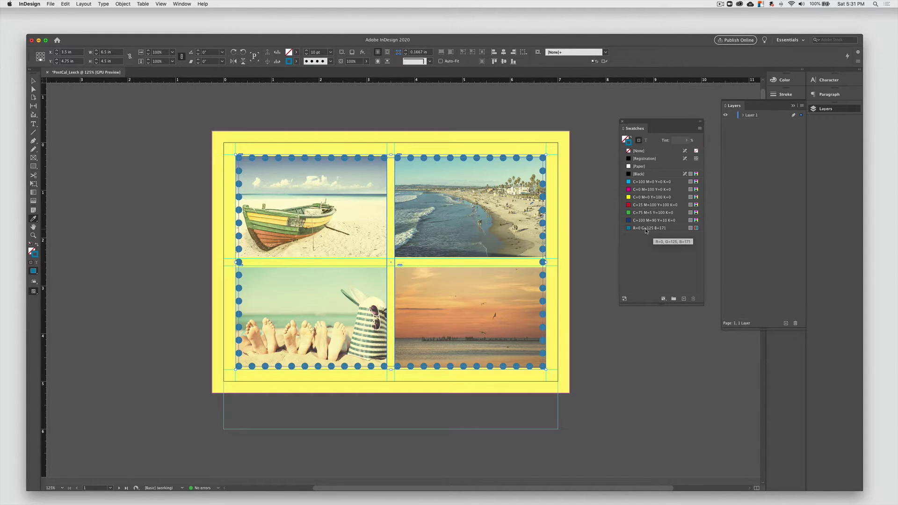
left_click(330, 52)
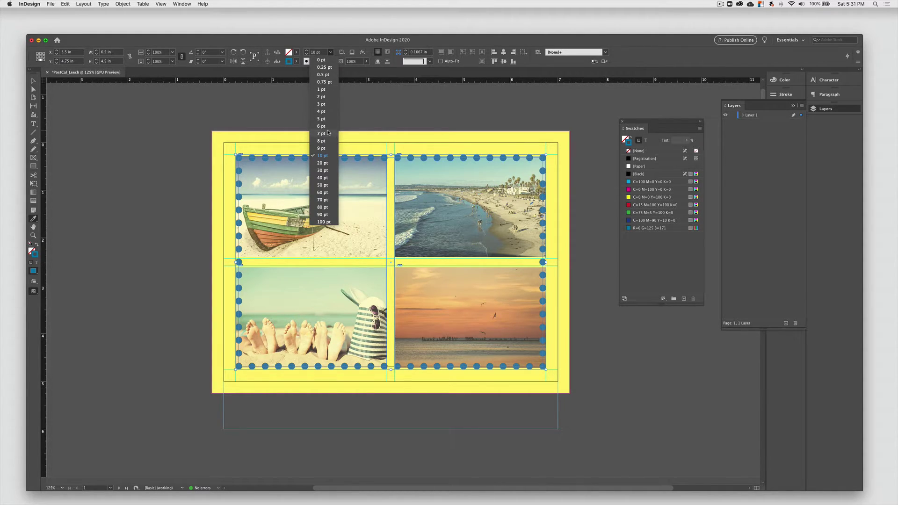
left_click(328, 133)
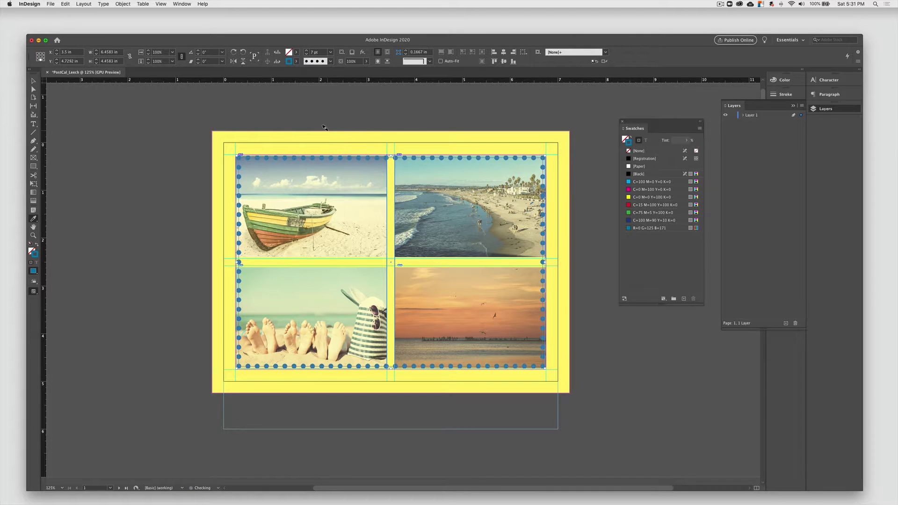
Step: Try a 60 pt stroke weight on the dotted border, then undo it and deselect the border
left_click(331, 52)
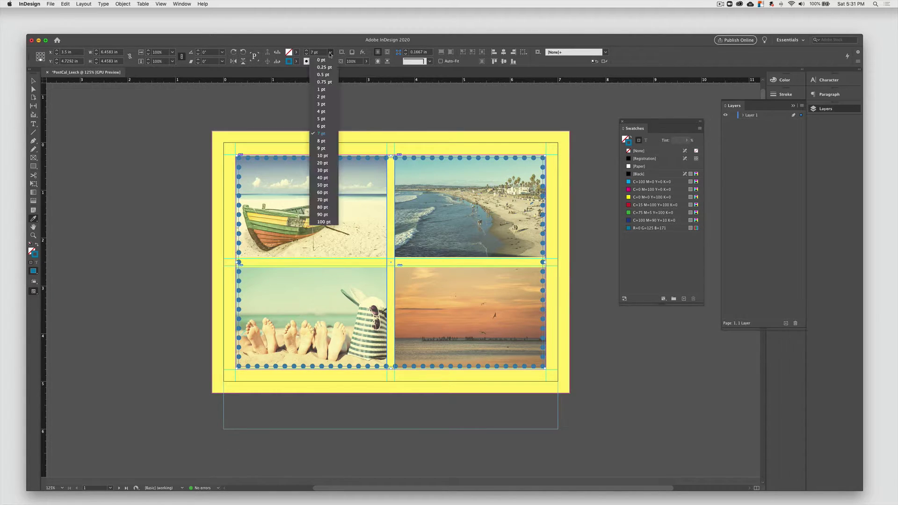
left_click(317, 192)
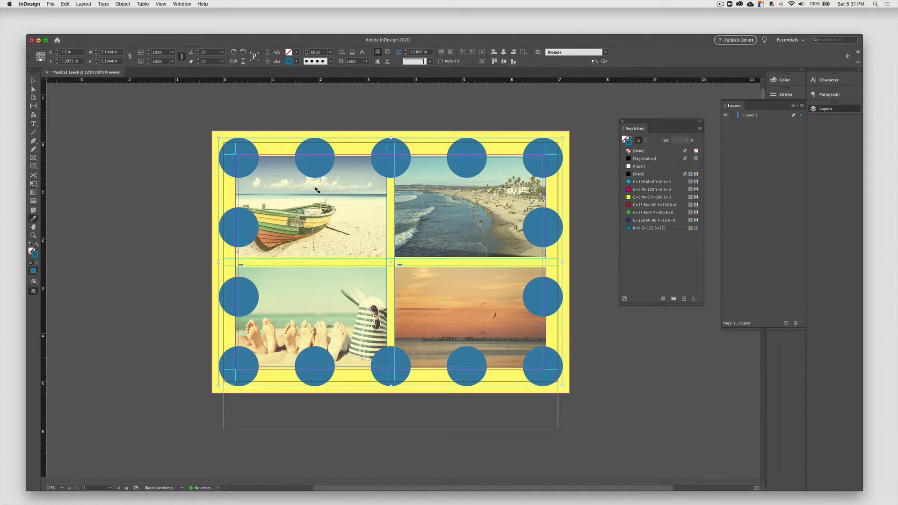
key("super+z")
left_click(110, 126)
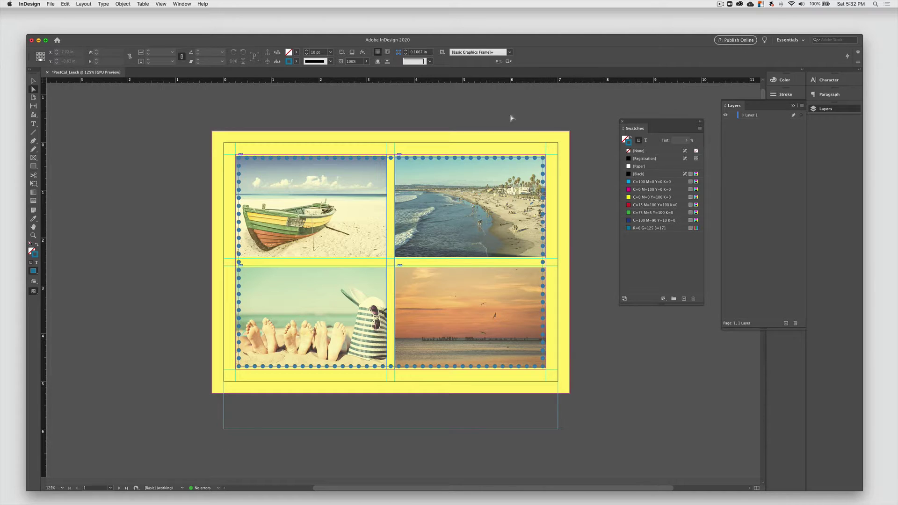
Step: Lock Layer 1 and rename it Art
left_click(734, 115)
double_click(758, 116)
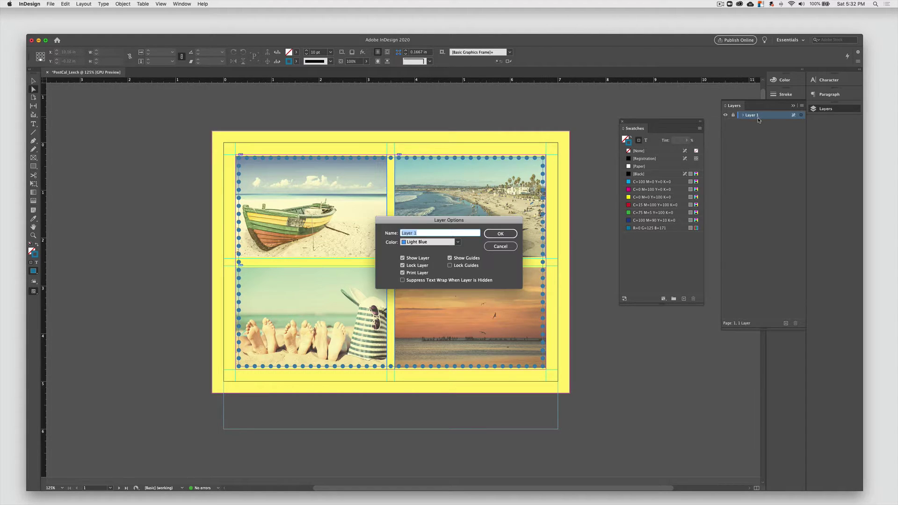
type("Art")
left_click(499, 234)
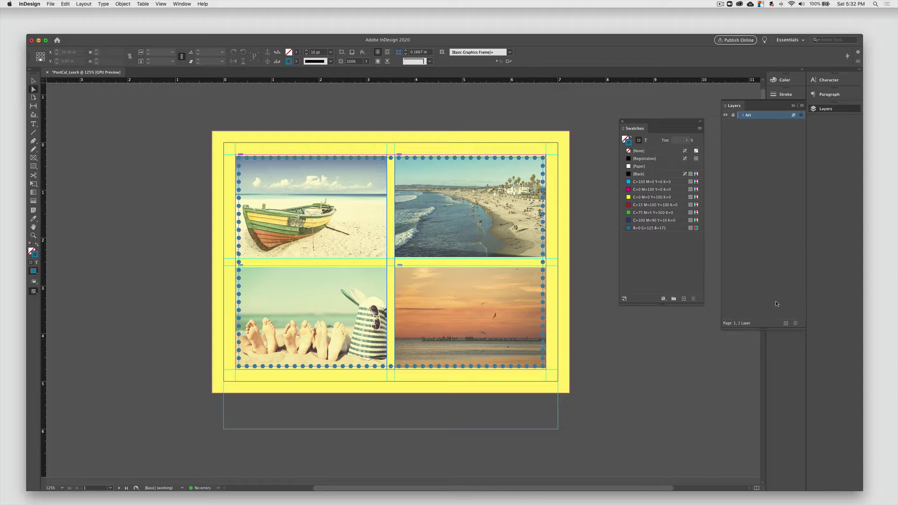
Step: Add a new layer above Art and name it Text
left_click(800, 390)
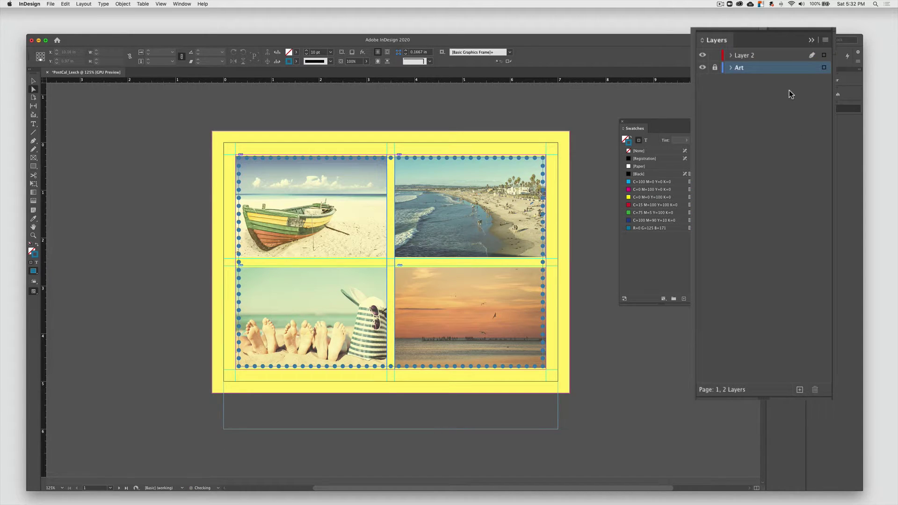
left_click(751, 56)
double_click(750, 57)
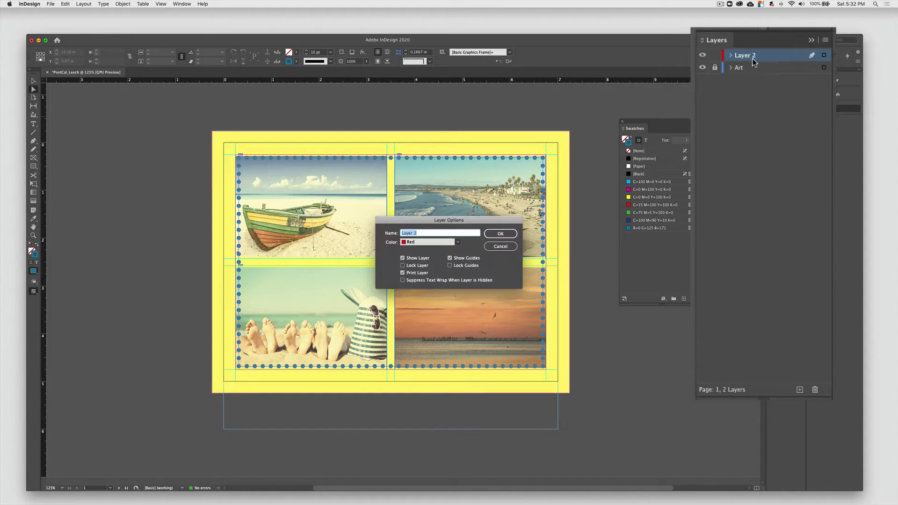
type("Text")
key("Return")
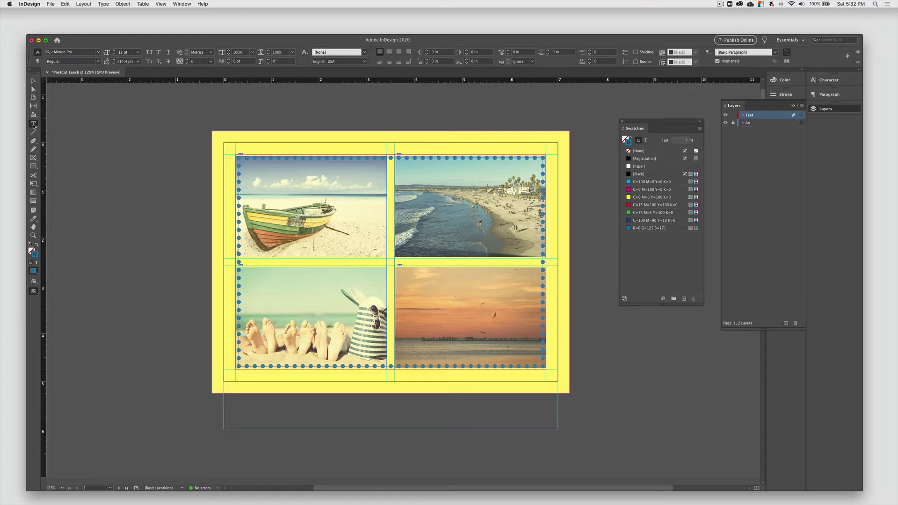
Step: Draw a text frame about 2.9 by 1.03 in across the upper two photos and paste in the title "Summertime in New Jersey Shore"
key("t")
left_click_drag(294, 193, 433, 242)
key("super+v")
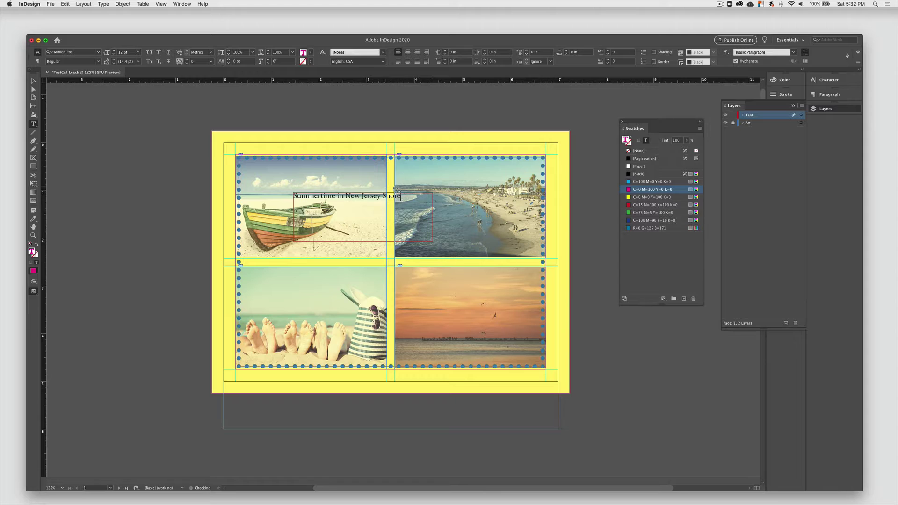
Step: Set the whole title's font to Times New Roman in the Bold style
left_click_drag(399, 197, 291, 197)
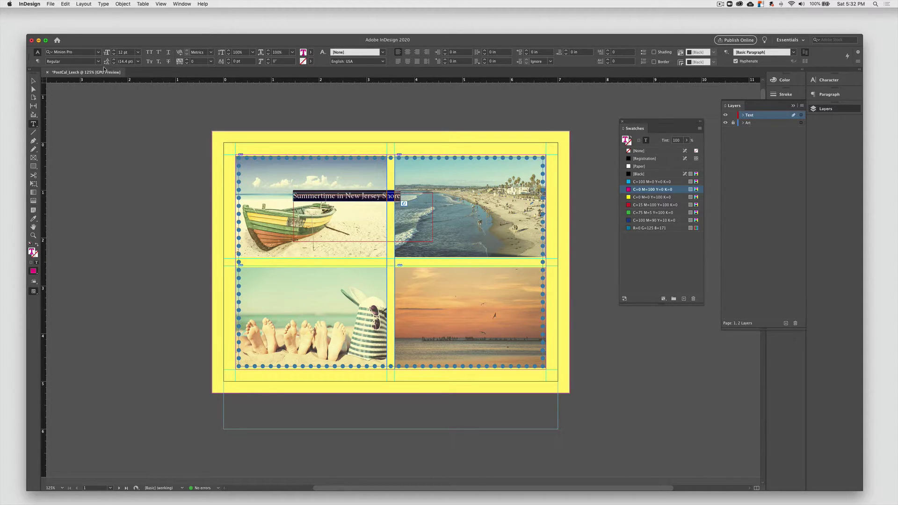
left_click(99, 52)
scroll(108, 140, "down", 5)
left_click(93, 95)
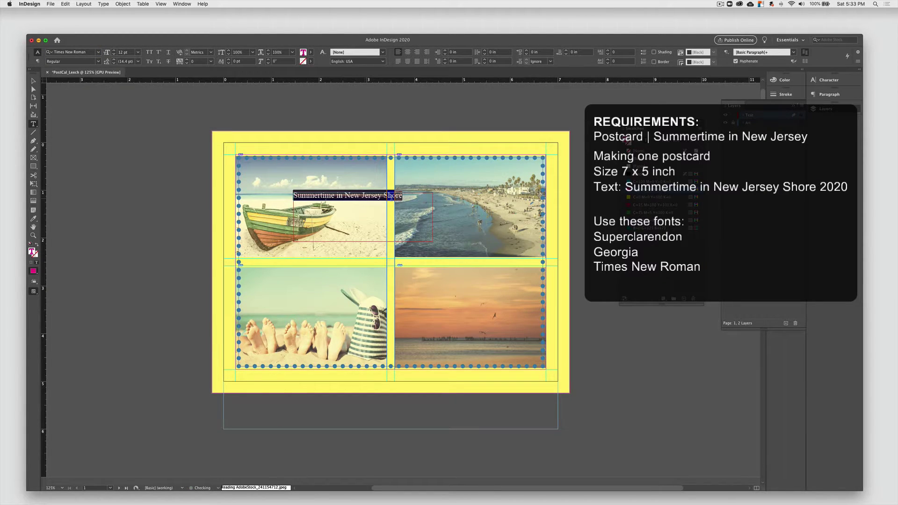
left_click(99, 62)
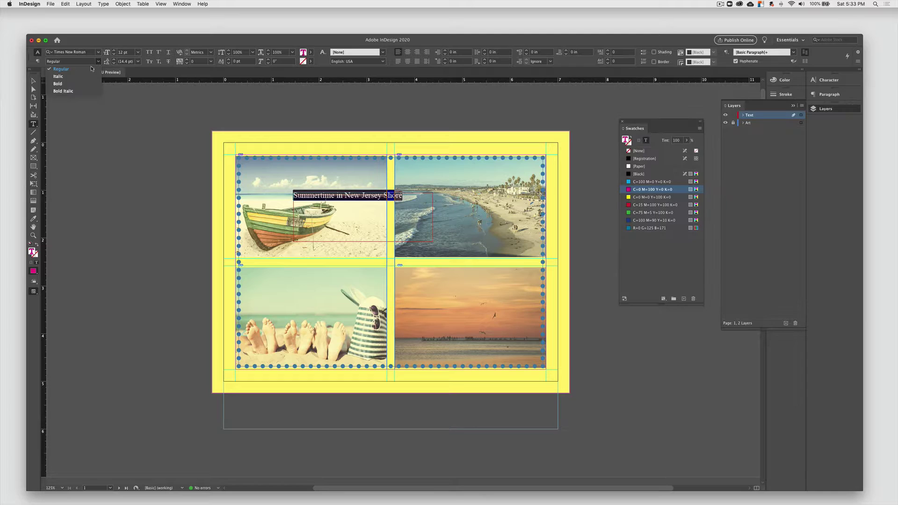
left_click(71, 86)
Step: Set the title's font size to 24 pt and its kerning to Optical
left_click(138, 52)
left_click(135, 131)
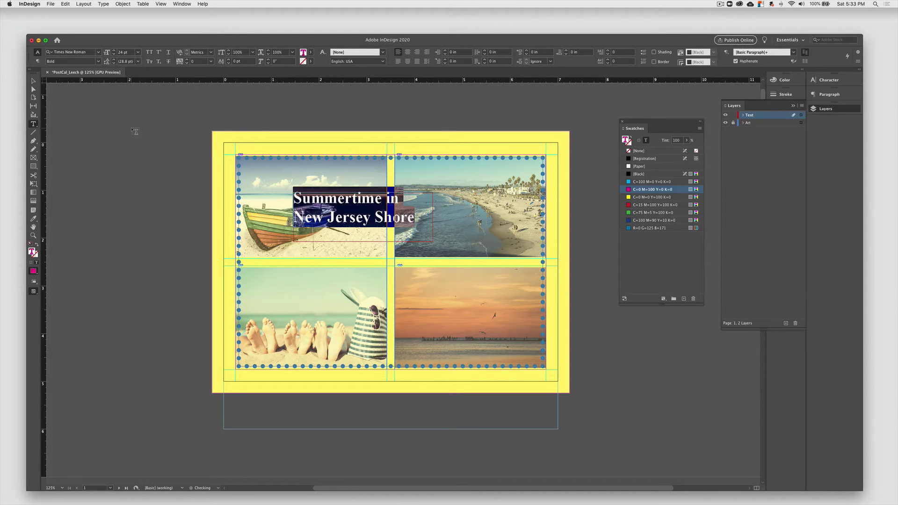
left_click(210, 53)
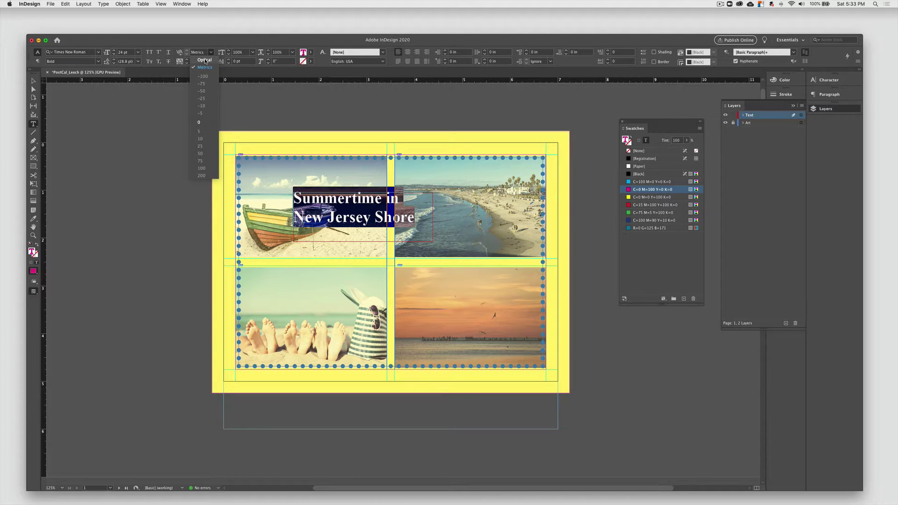
left_click(206, 60)
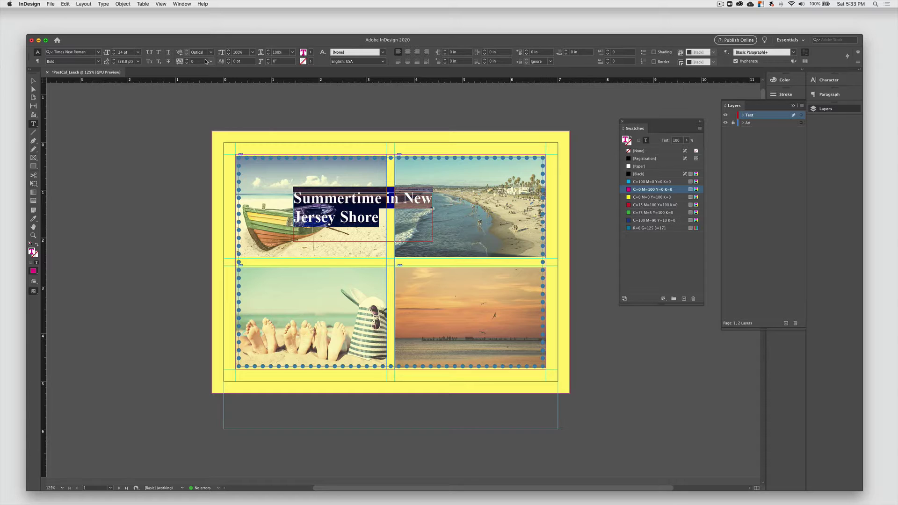
Step: Resize the title frame to about 4.96 by 0.315 in and center it on the horizontal gap between the upper and lower photos
left_click(33, 81)
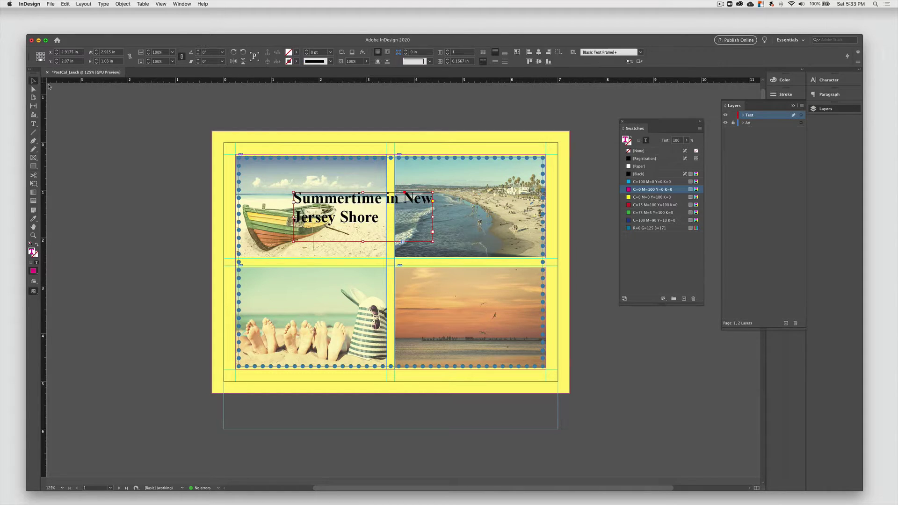
left_click_drag(432, 216, 530, 217)
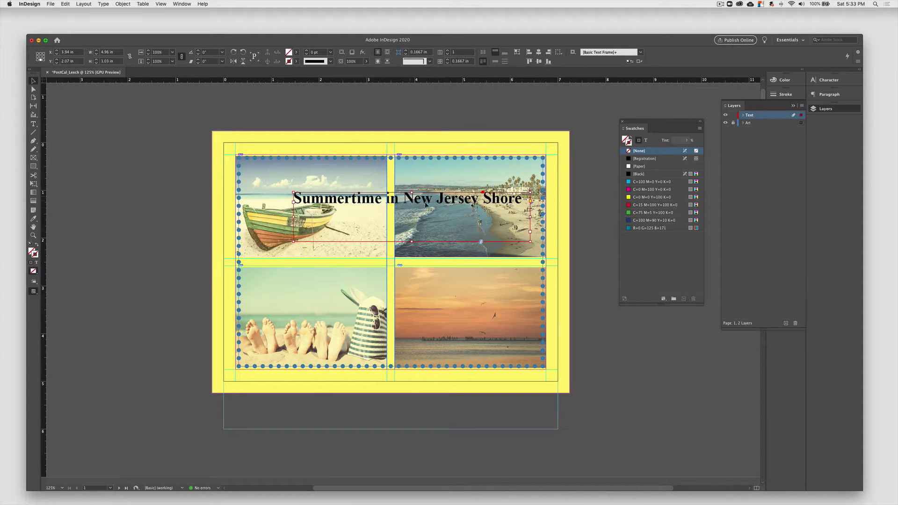
left_click_drag(430, 209, 409, 264)
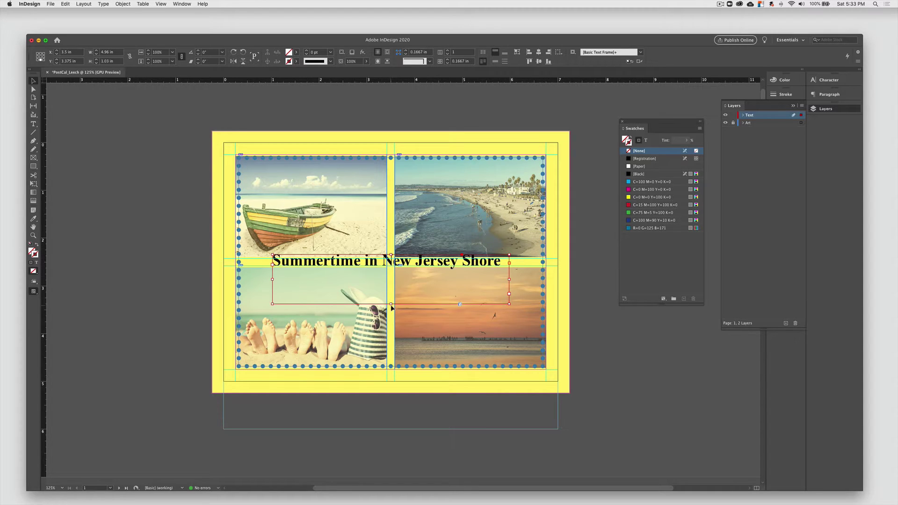
left_click_drag(391, 305, 393, 269)
triple_click(400, 265)
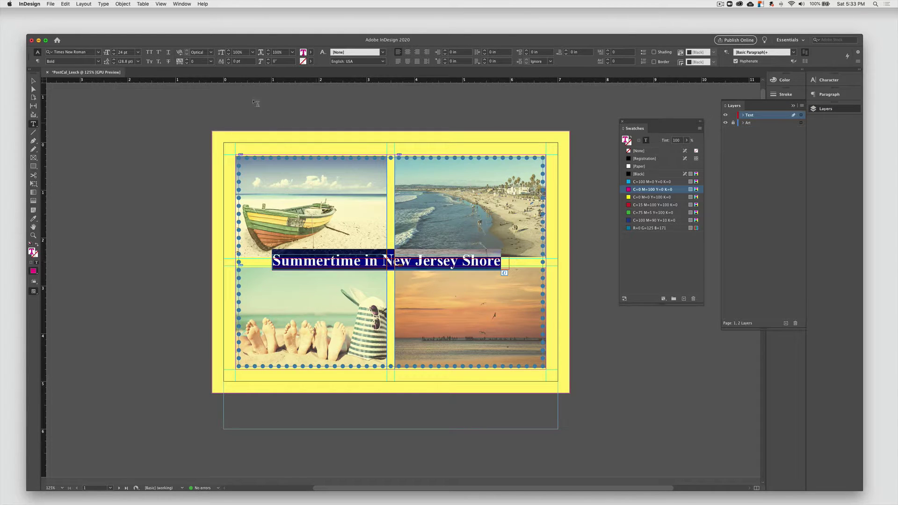
left_click(138, 52)
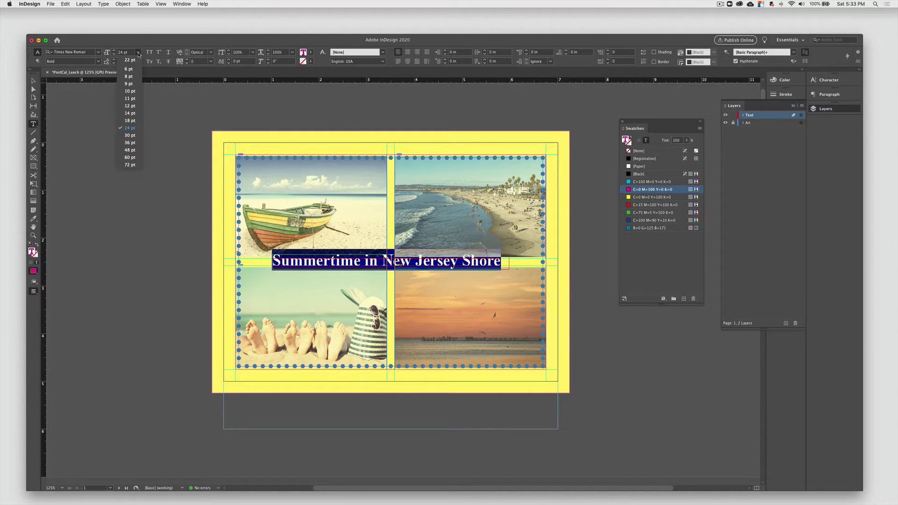
left_click(129, 52)
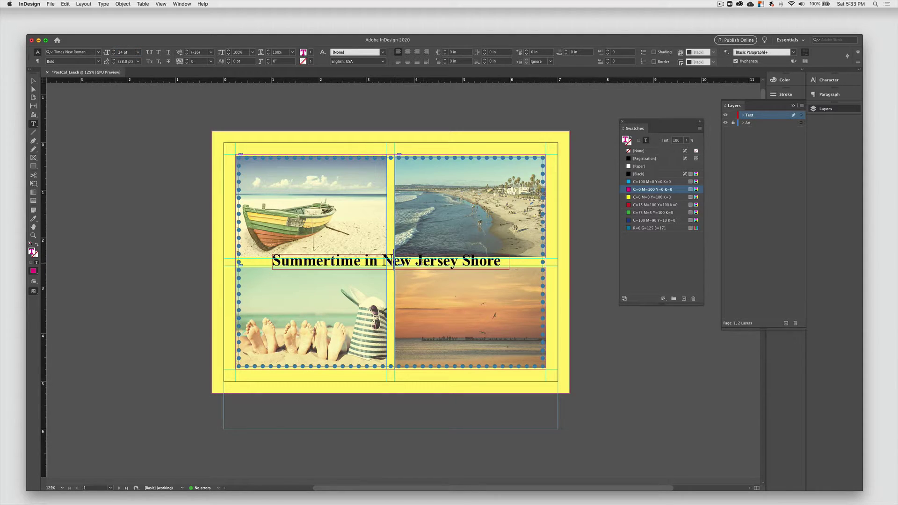
Step: Nudge the title frame slightly down within the yellow gap and color its text with the R=0 G=125 B=171 swatch
left_click(33, 80)
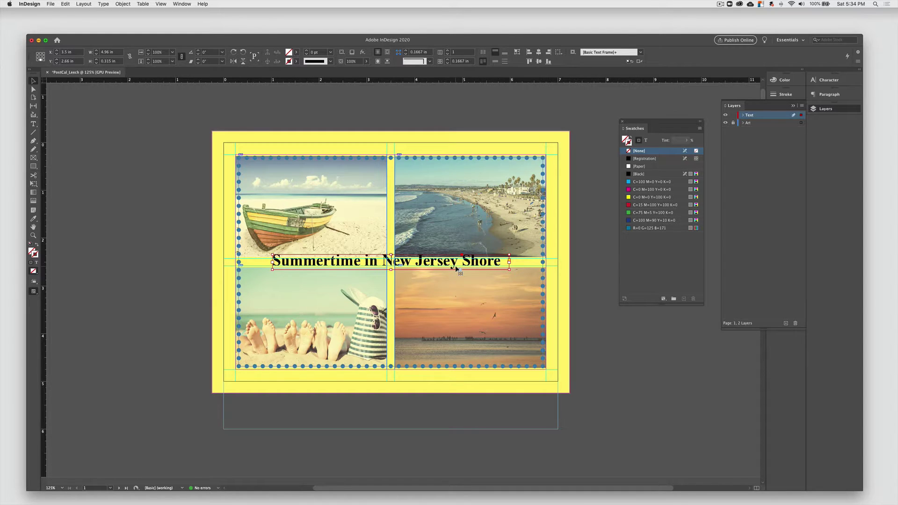
key("Down")
key("Down")
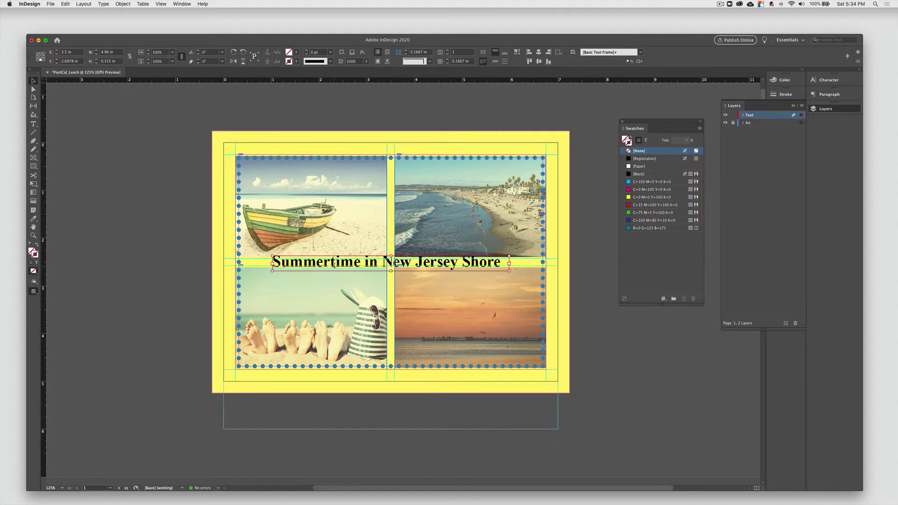
triple_click(334, 264)
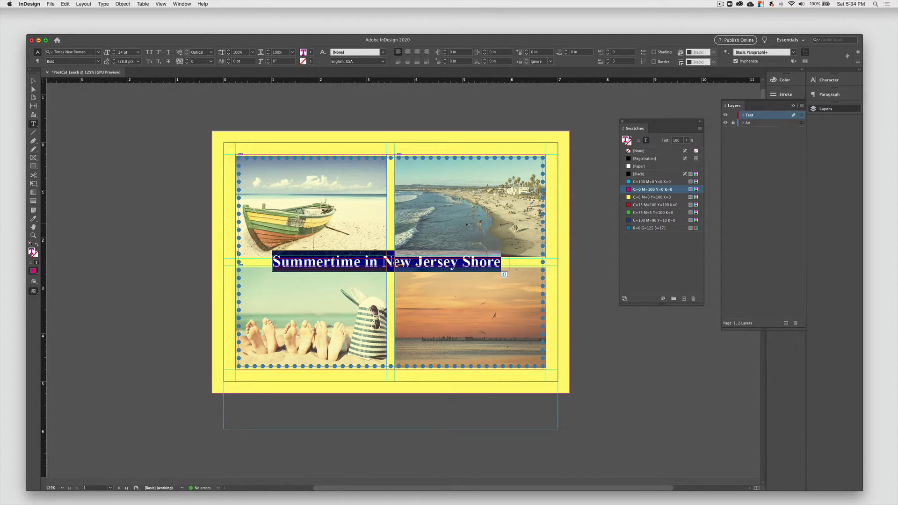
left_click(655, 229)
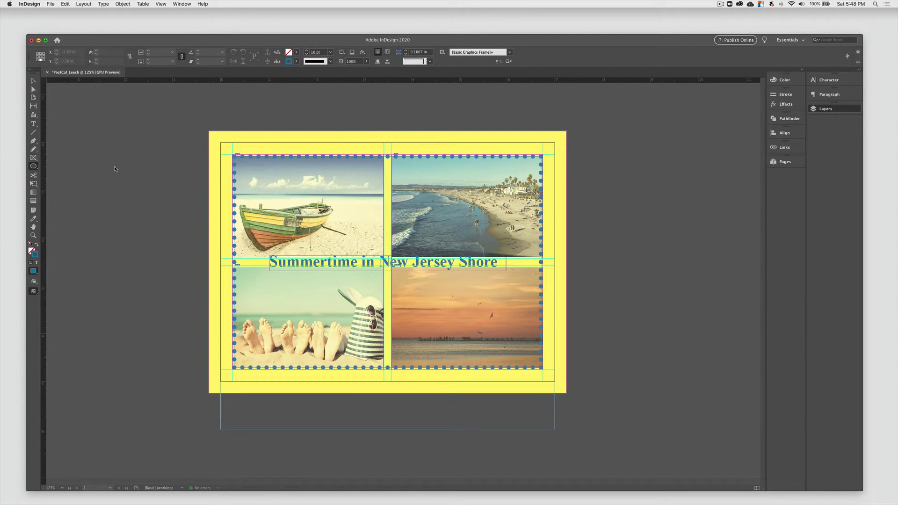
Step: Draw an ellipse about 1.64 by 0.53 in over the lower-left photo, above the feet
key("shift+t")
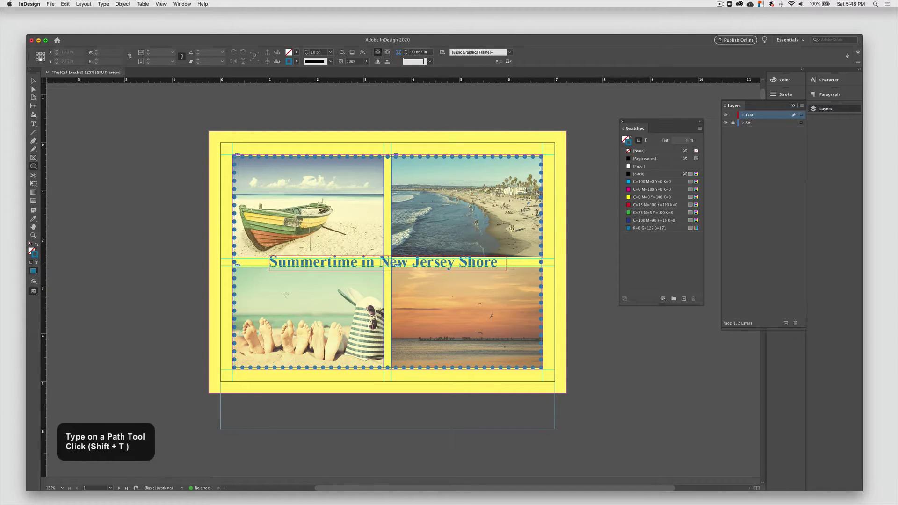
left_click_drag(275, 289, 354, 314)
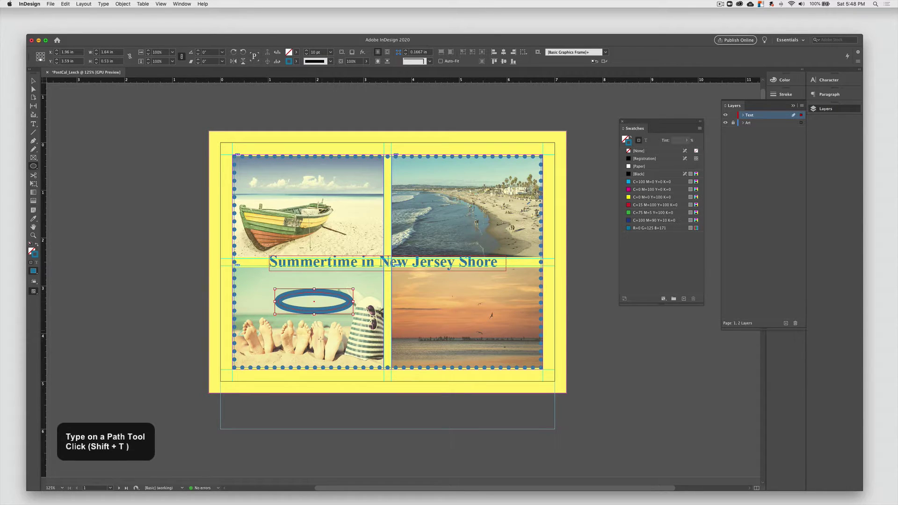
Step: Add the text 2020 along the top of the ellipse with the Type on a Path tool
left_click(33, 125)
left_click(33, 124)
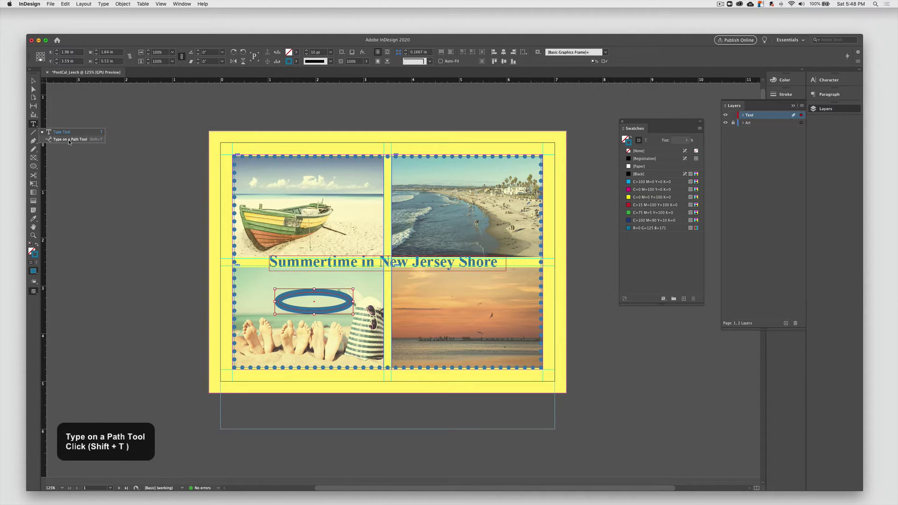
left_click(69, 140)
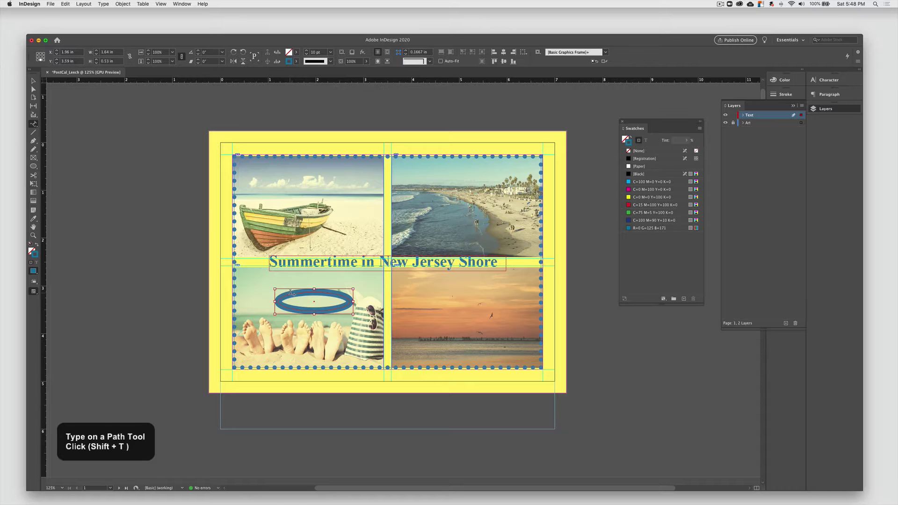
left_click(290, 292)
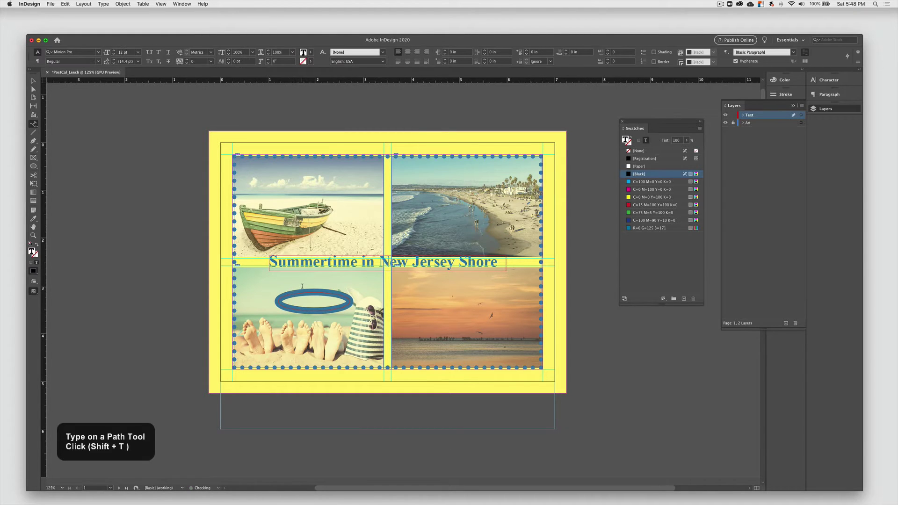
type("2020")
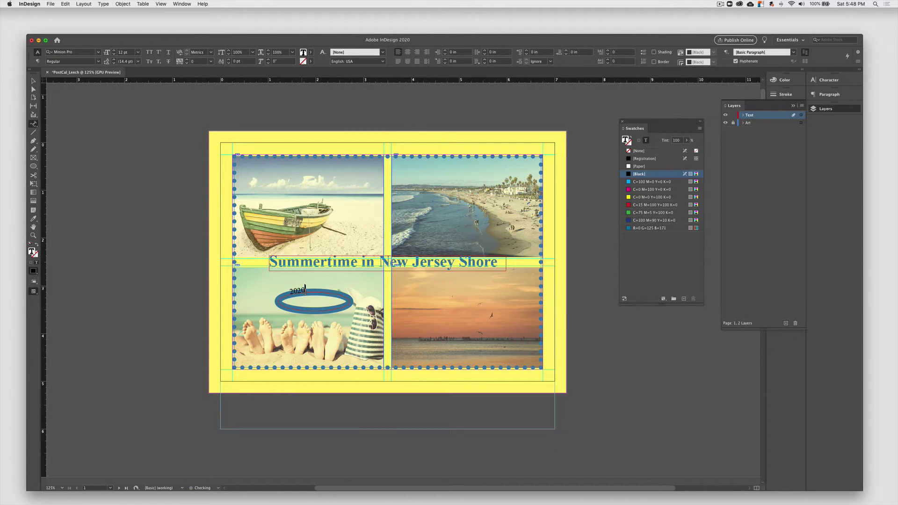
Step: Format the 2020 path text in Superclarendon Black with Optical kerning
left_click_drag(287, 289, 307, 290)
left_click(98, 53)
scroll(113, 138, "up", 1)
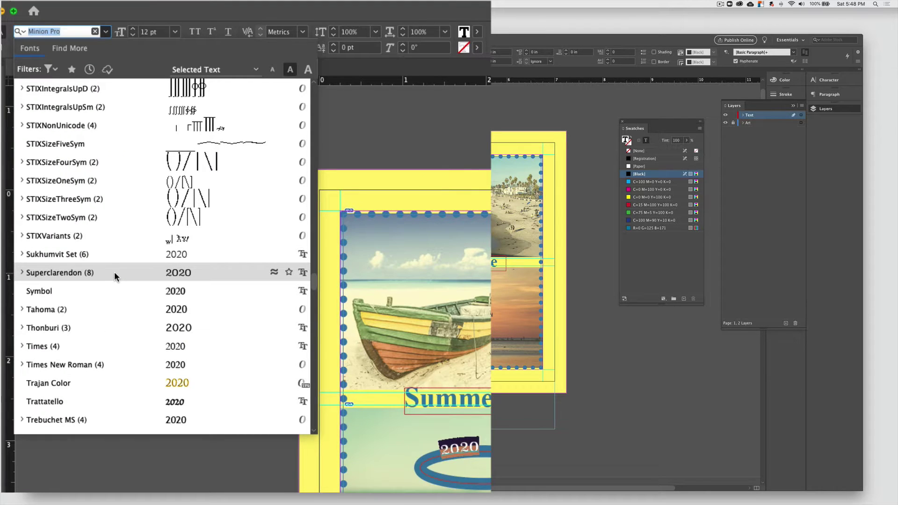
left_click(114, 272)
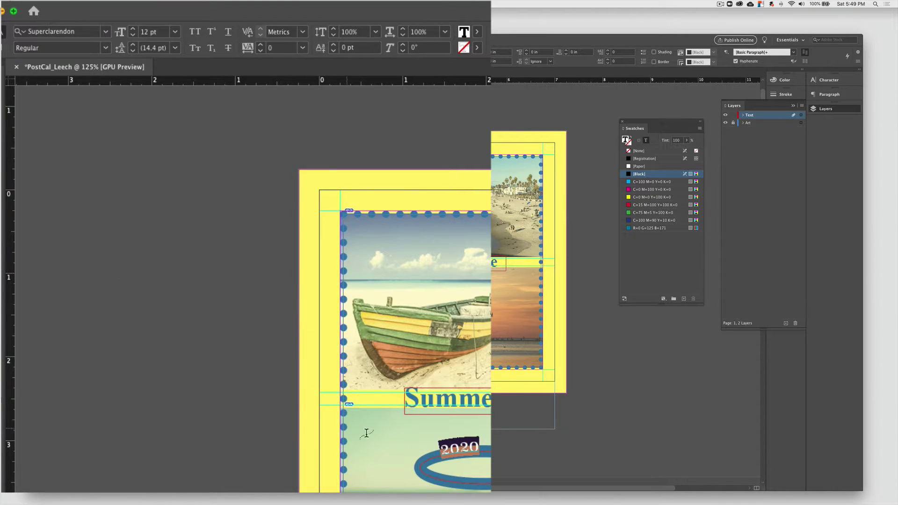
left_click(105, 48)
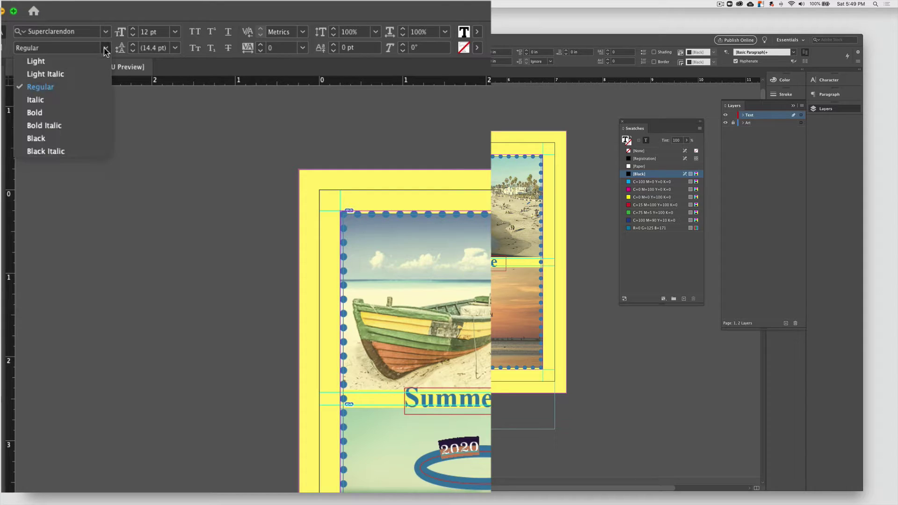
left_click(73, 142)
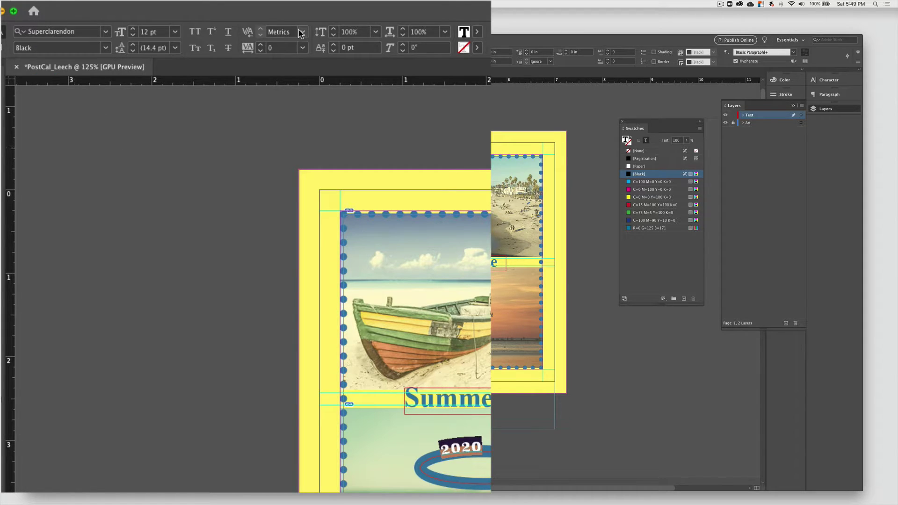
left_click(303, 31)
left_click(297, 47)
left_click(176, 33)
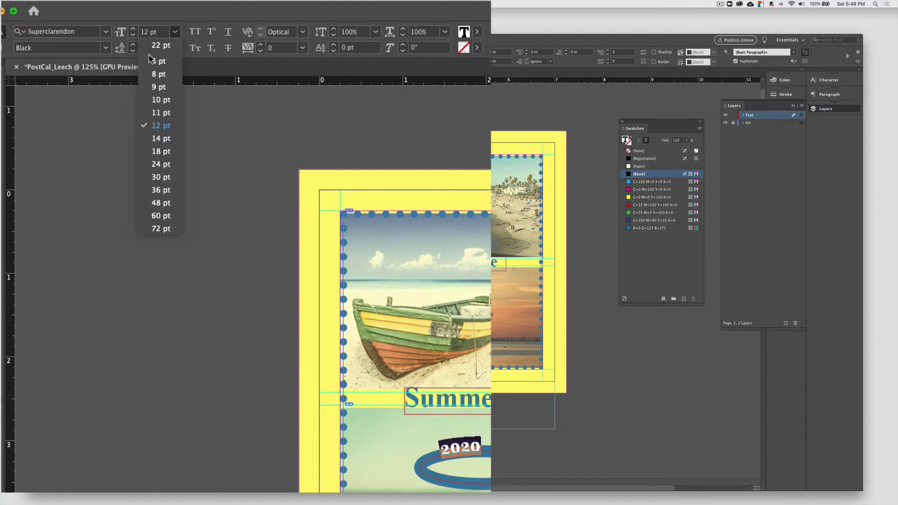
left_click(57, 172)
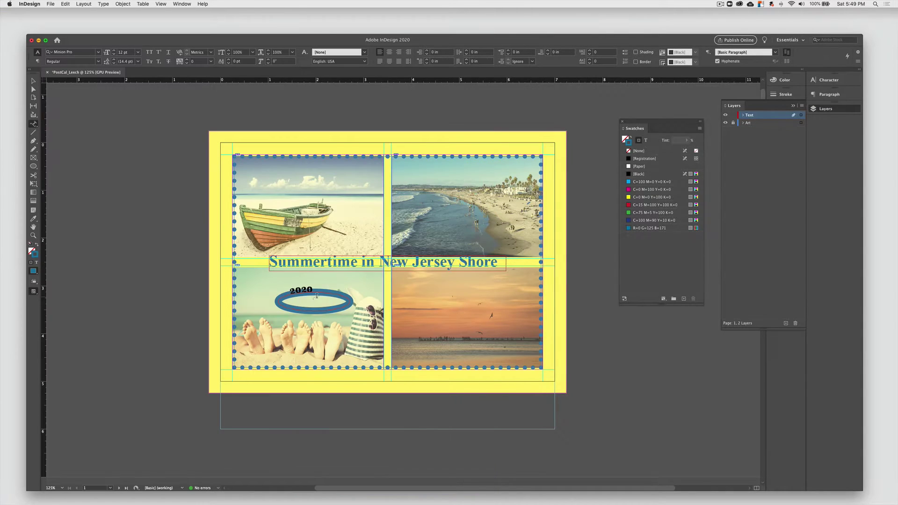
Step: Color the whole 2020 path text with the R=0 G=125 B=171 swatch
left_click(305, 289)
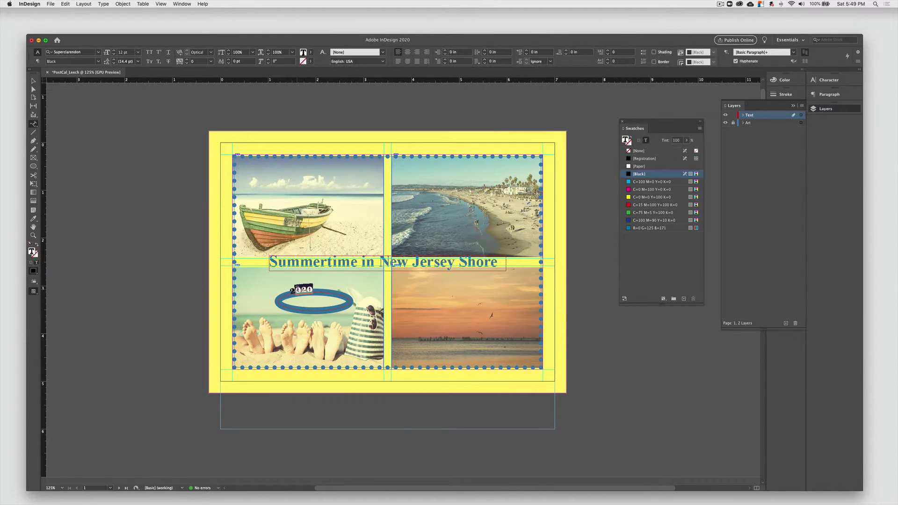
left_click(655, 228)
left_click_drag(308, 293, 290, 290)
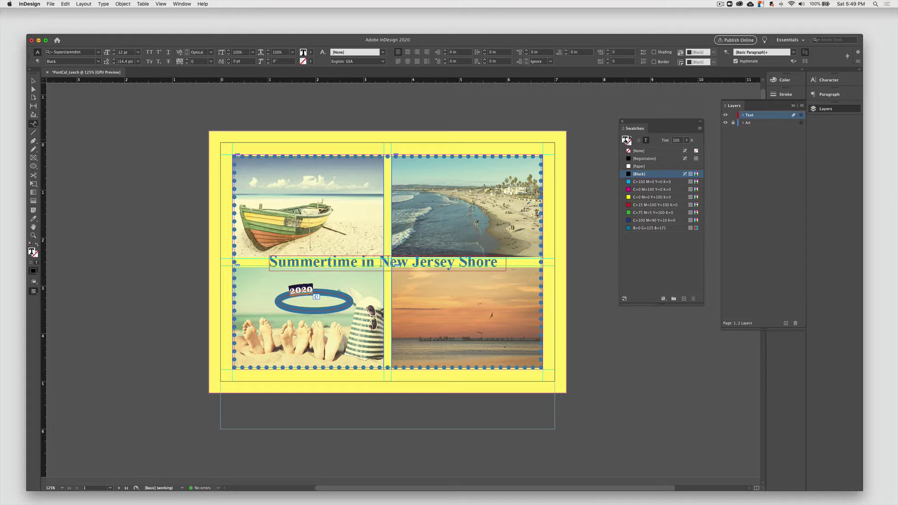
left_click(648, 228)
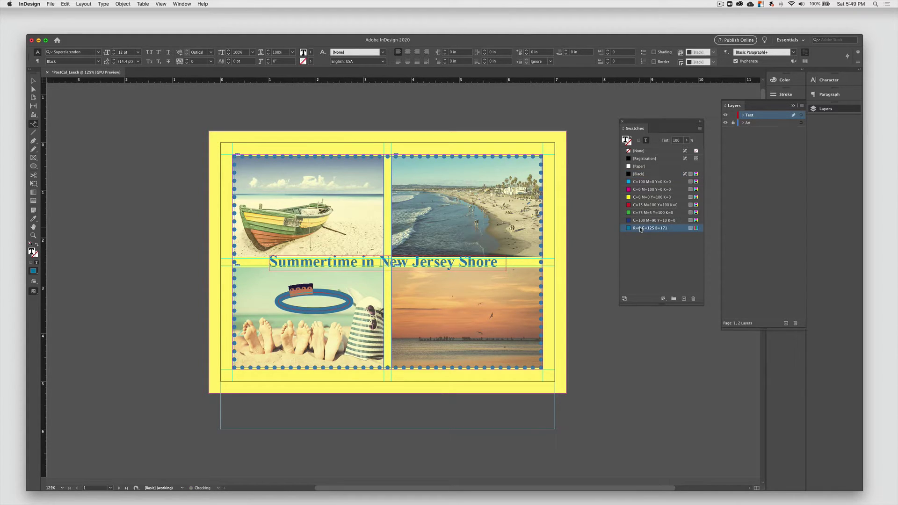
Step: Set the ellipse's stroke to None and move it with its text up to just beneath the start of the title
left_click(33, 81)
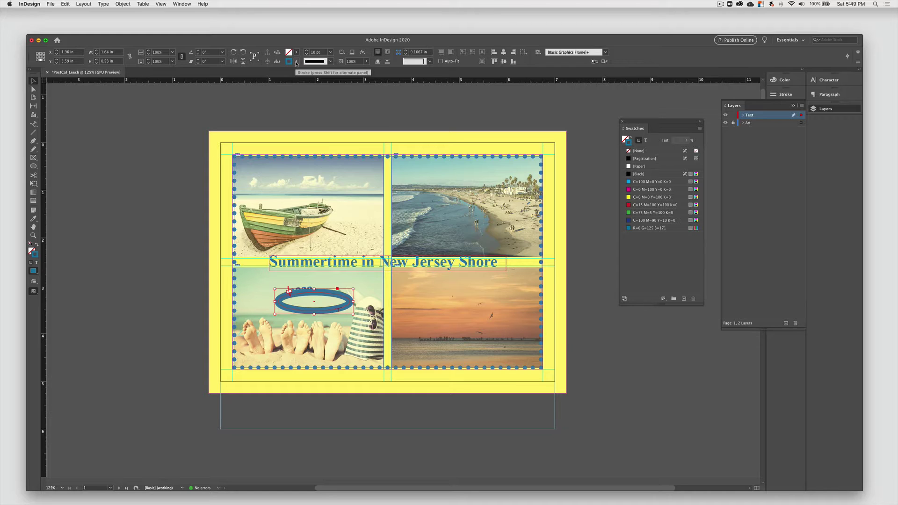
left_click(296, 63)
left_click(235, 82)
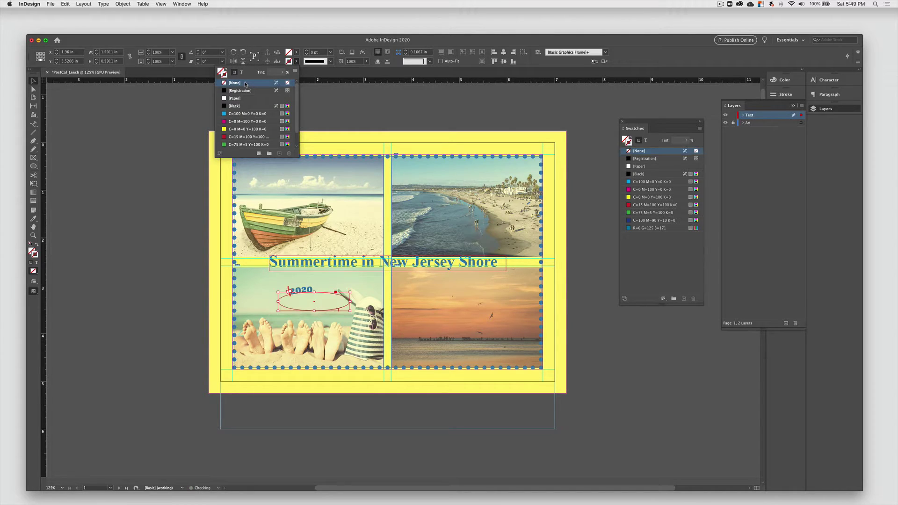
left_click(33, 82)
left_click_drag(303, 295, 291, 271)
left_click(317, 328)
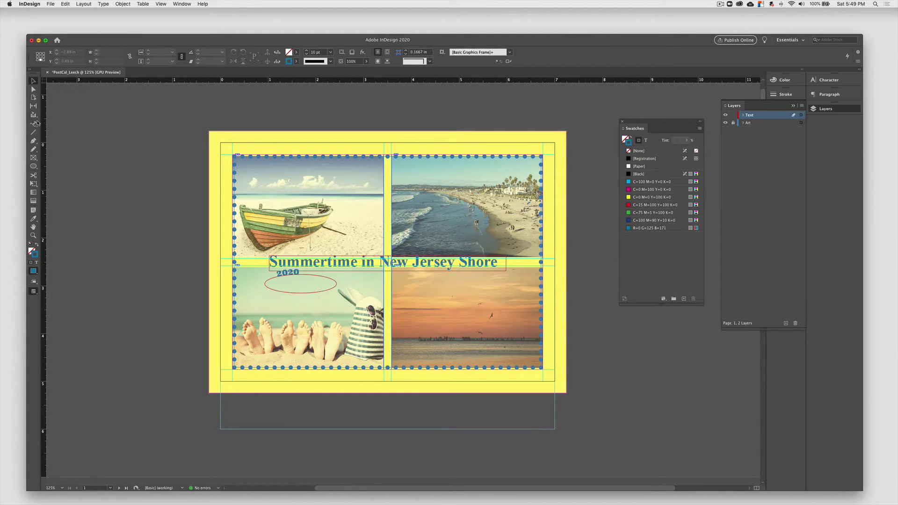
Step: Show the page in preview without guides and nudge the title slightly down in the yellow gap
key("w")
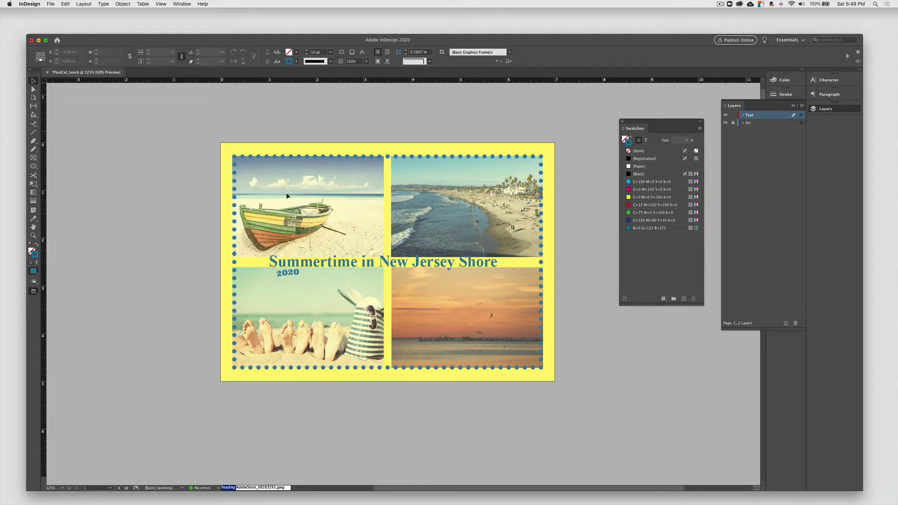
left_click_drag(336, 264, 337, 266)
key("l")
left_click_drag(264, 275, 336, 293)
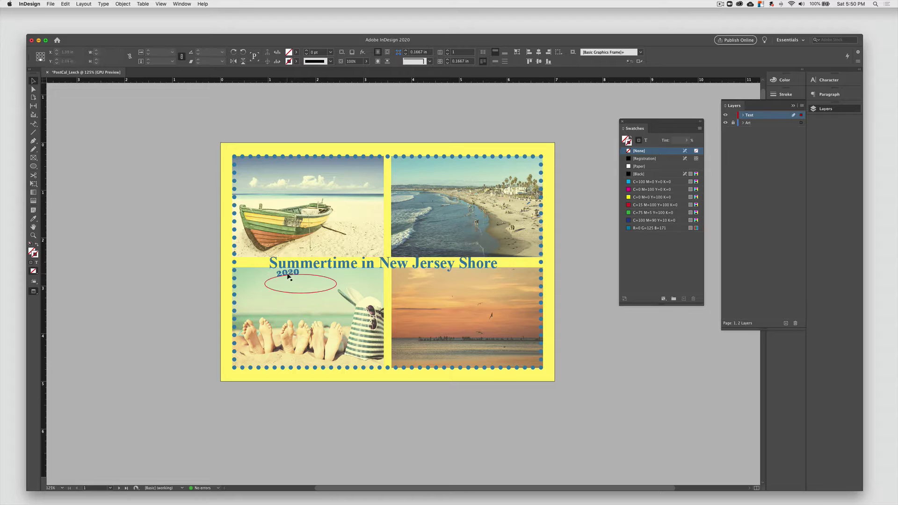
Step: Select the 2020 path text and open its font size choices
key("ctrl+z")
key("t")
double_click(288, 273)
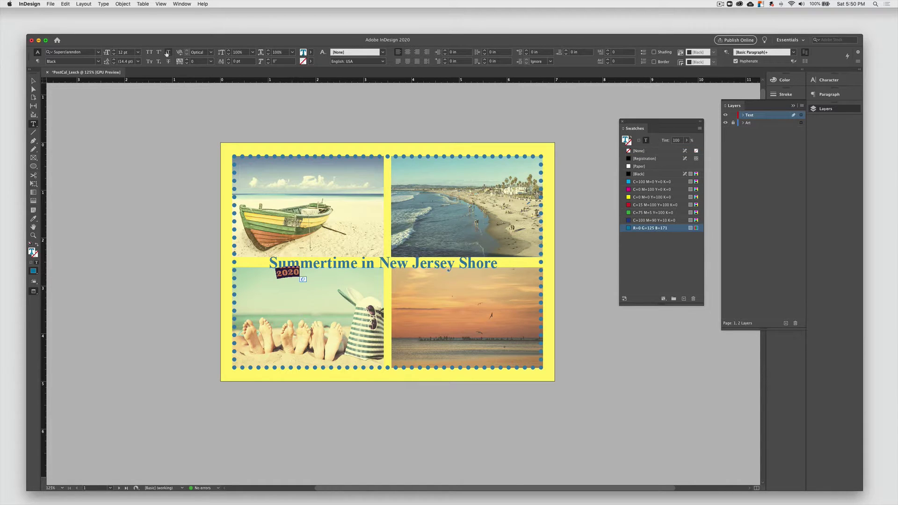
left_click(138, 52)
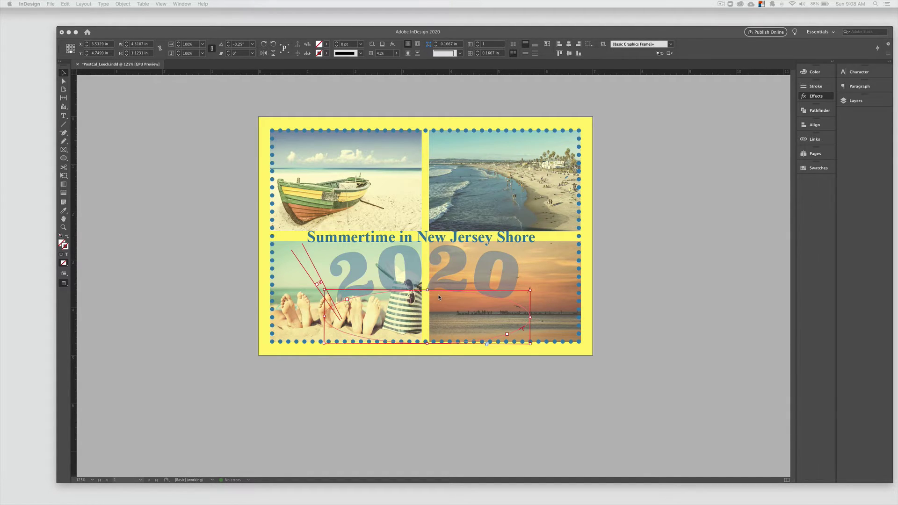
Step: Fine-tune the object opacity of the large 2020 path text in its effects settings
left_click(813, 97)
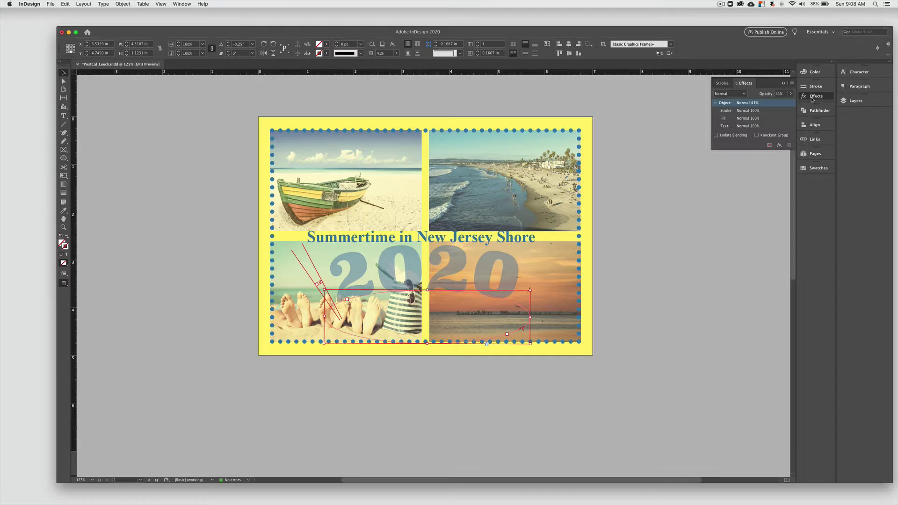
left_click(790, 94)
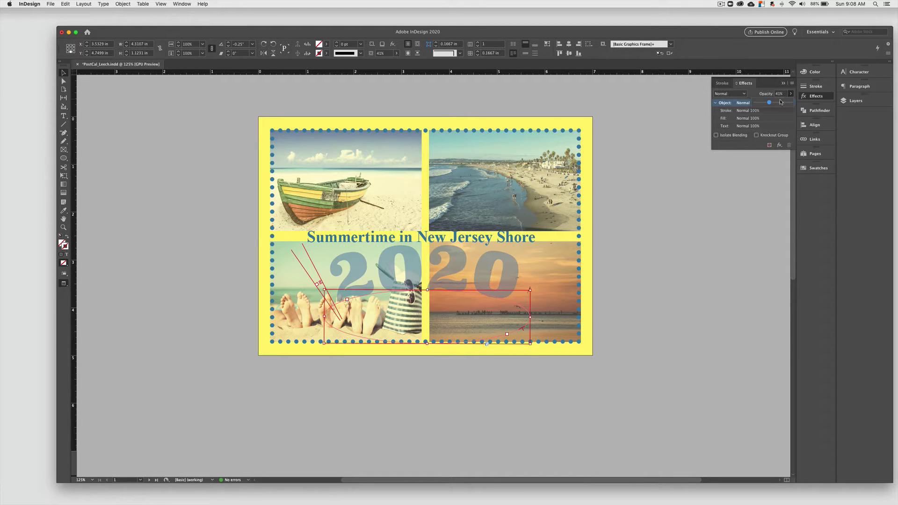
left_click_drag(770, 104, 768, 104)
left_click(783, 84)
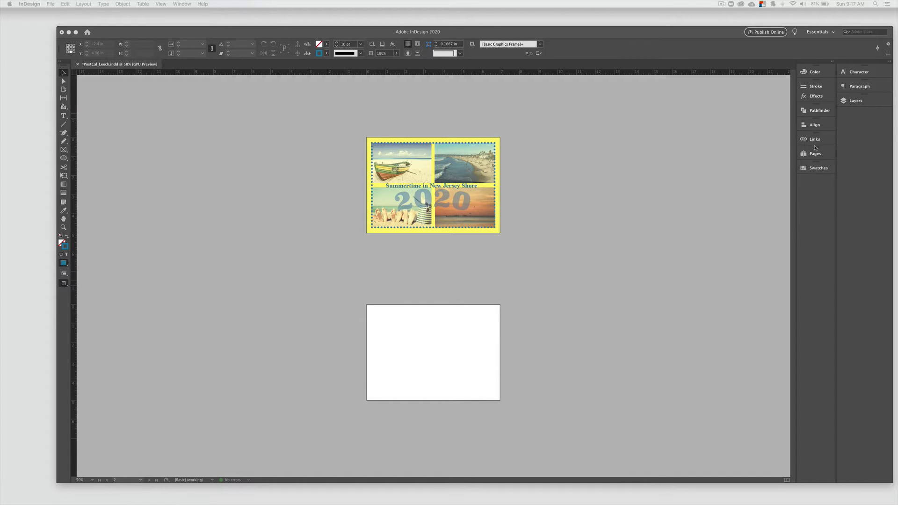
Step: Go to the blank page 2 of the document and bring the whole page into view
left_click(812, 157)
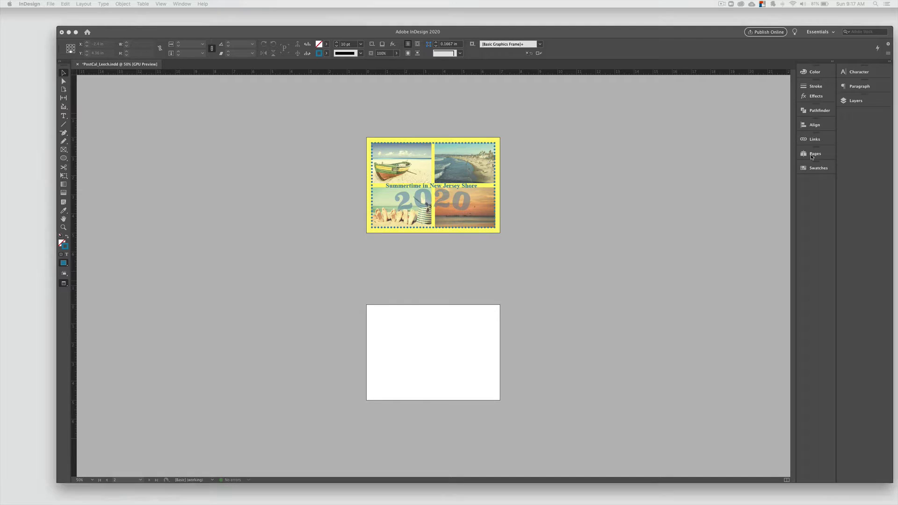
left_click(814, 154)
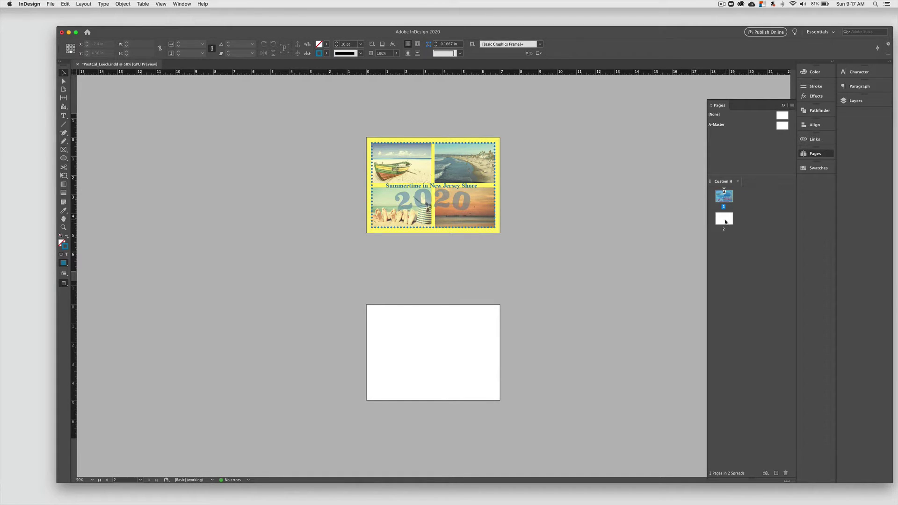
left_click(724, 220)
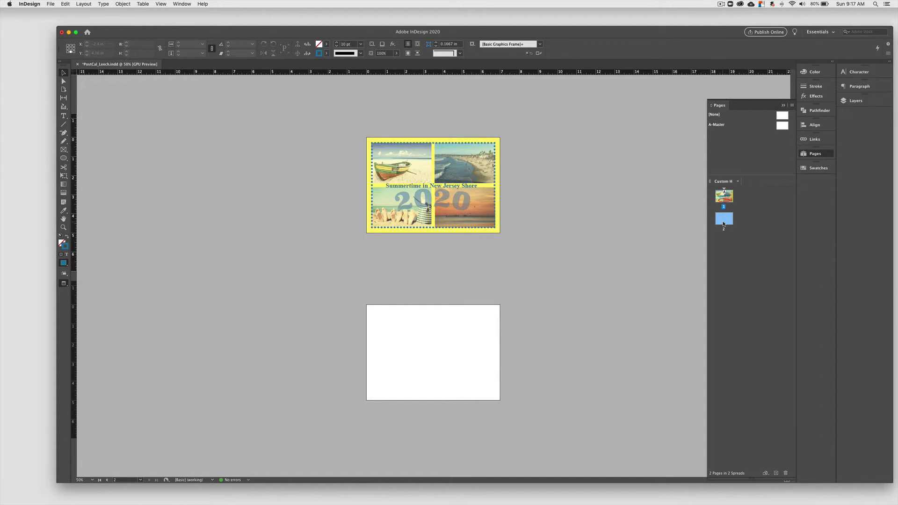
double_click(724, 221)
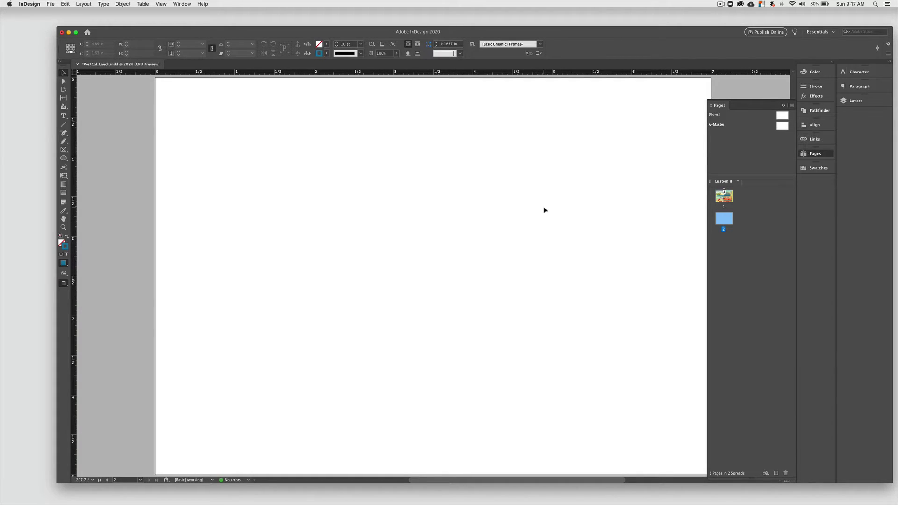
left_click(815, 155)
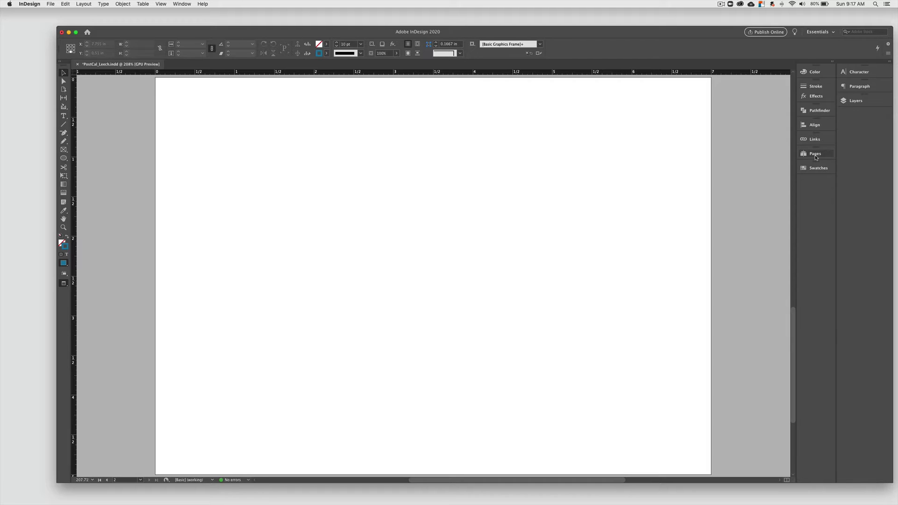
key("super+minus")
key("super+minus")
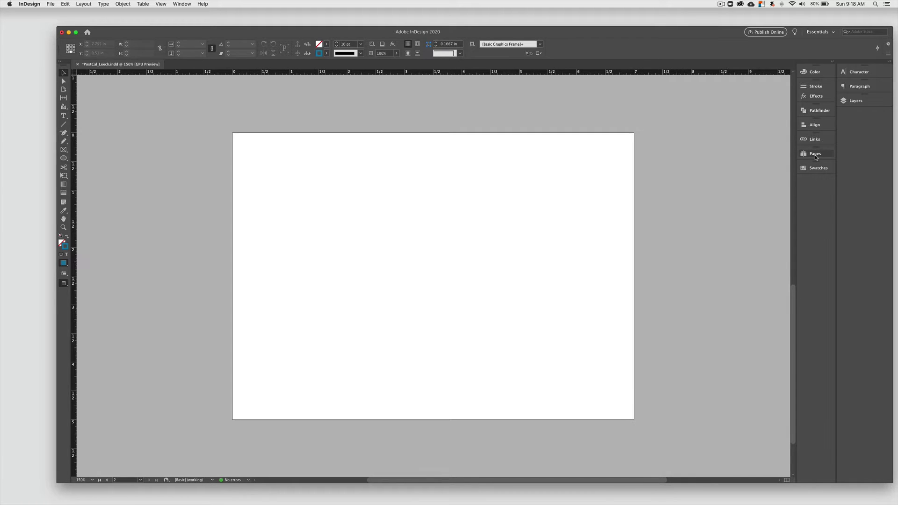
key("super+minus")
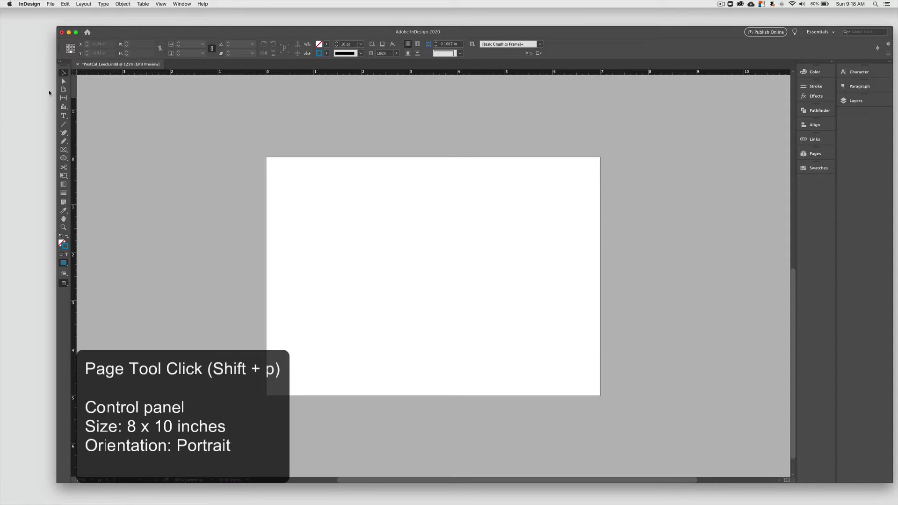
Step: Resize page 2 to 8 in wide by 10 in high in portrait orientation with the Page tool
left_click(64, 90)
double_click(132, 44)
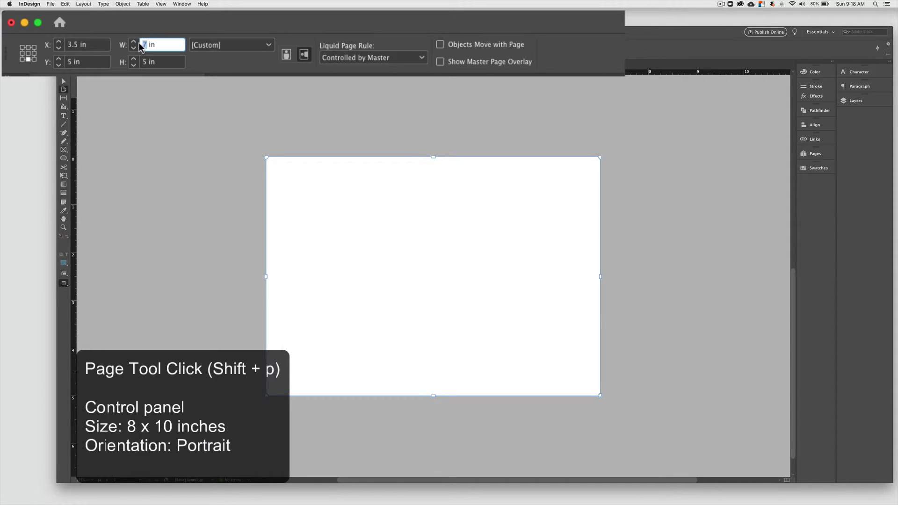
type("8")
key("Tab")
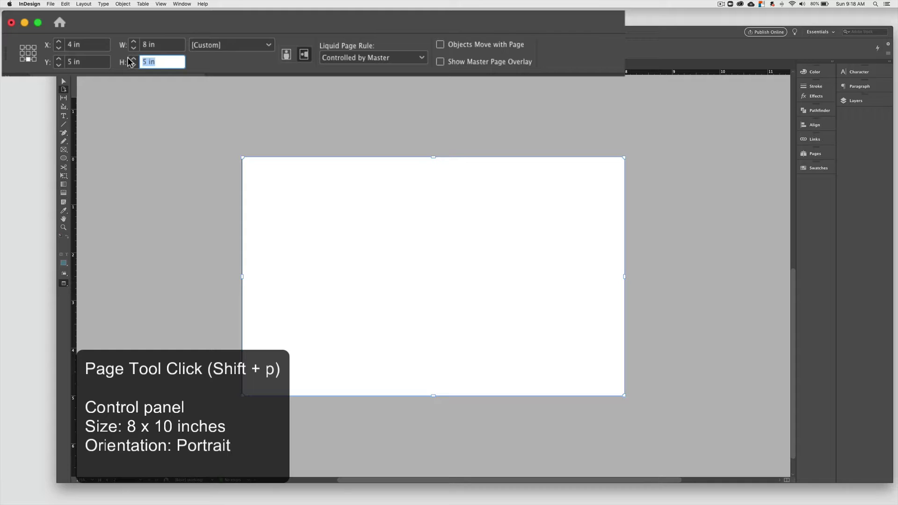
type("10")
key("Return")
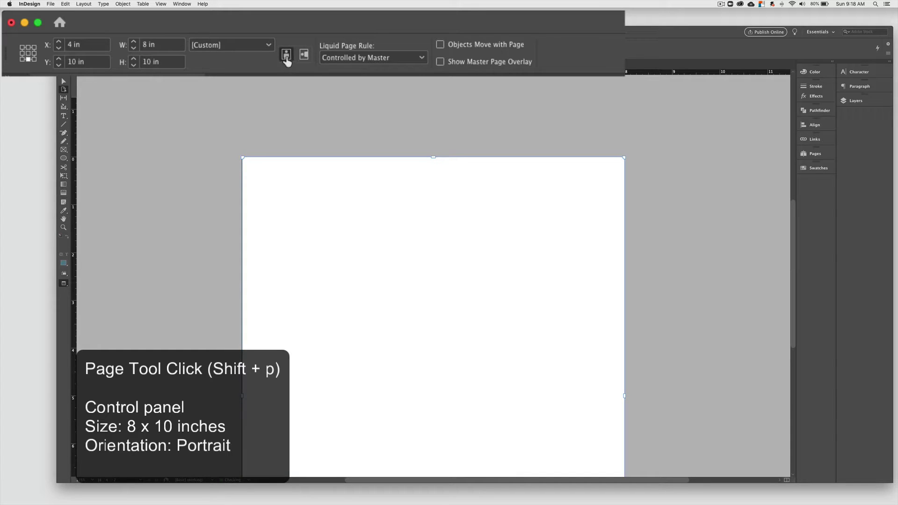
left_click(63, 73)
scroll(408, 202, "down", 3)
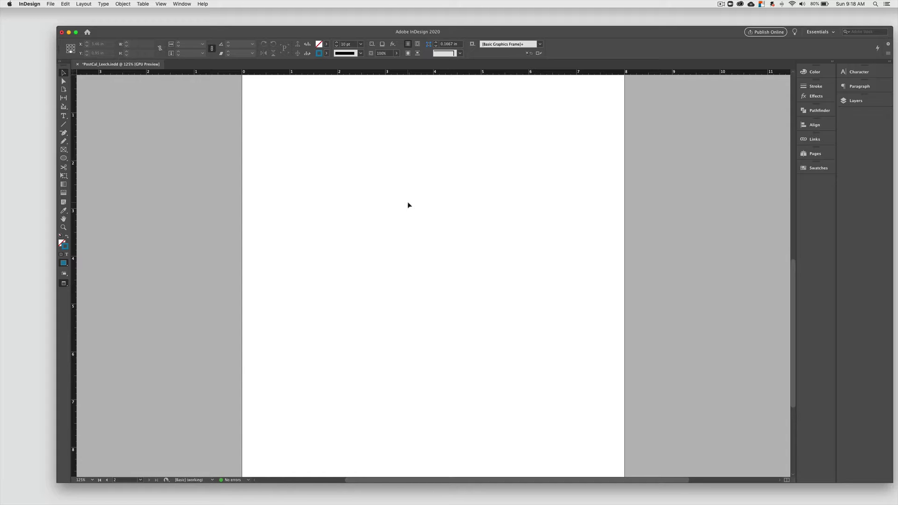
key("super+minus")
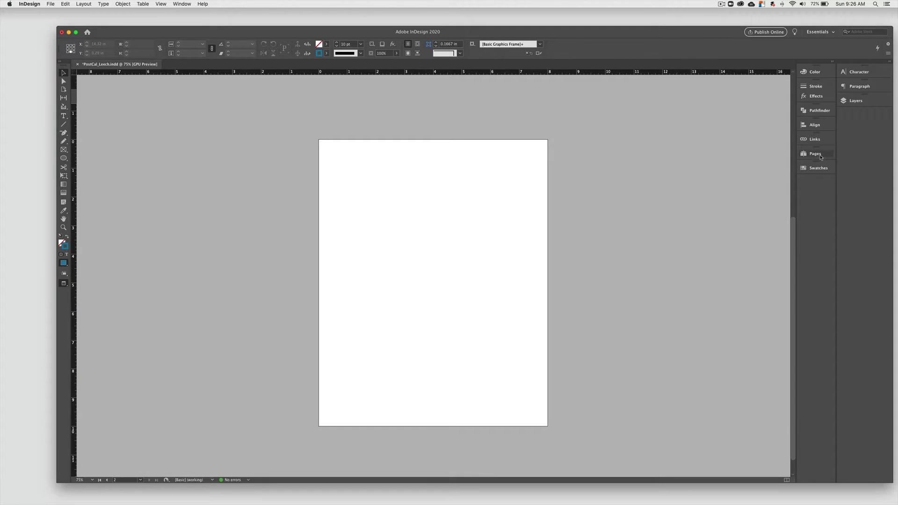
Step: Create a new one-page master with prefix B, named Master and based on no existing master
left_click(816, 154)
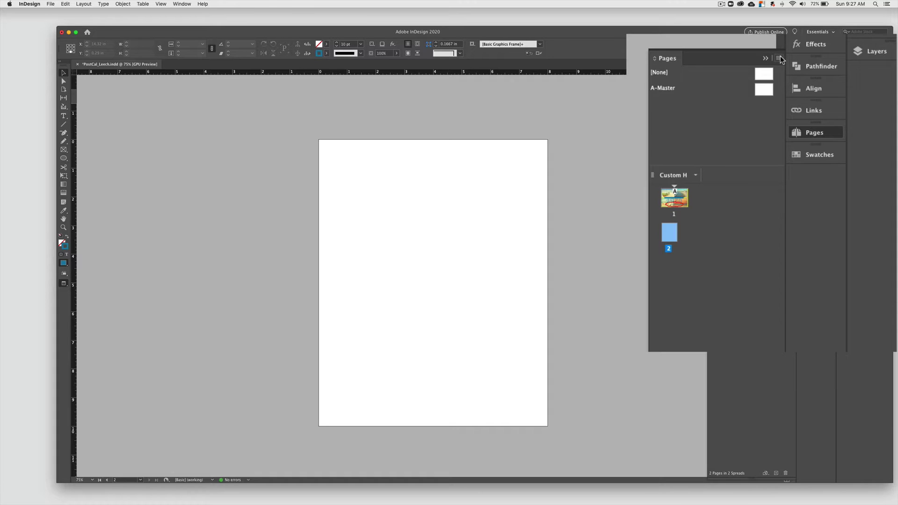
left_click(779, 59)
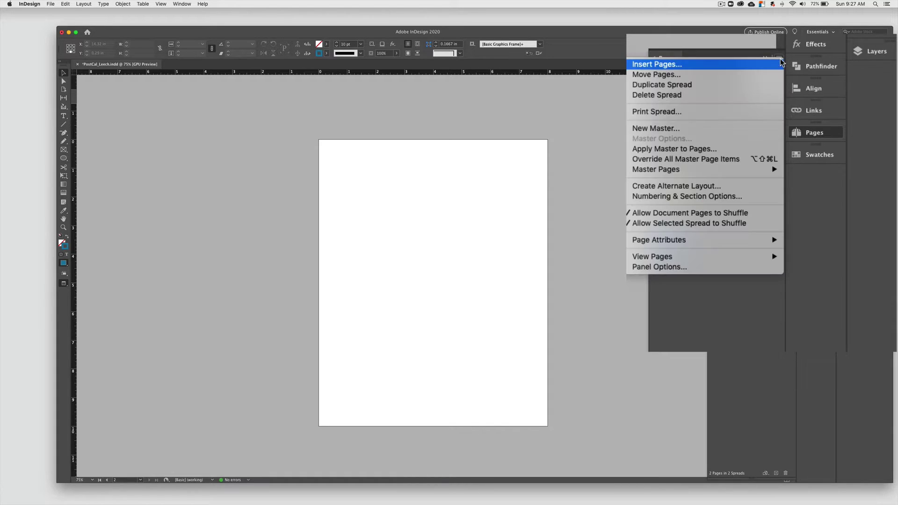
left_click(696, 129)
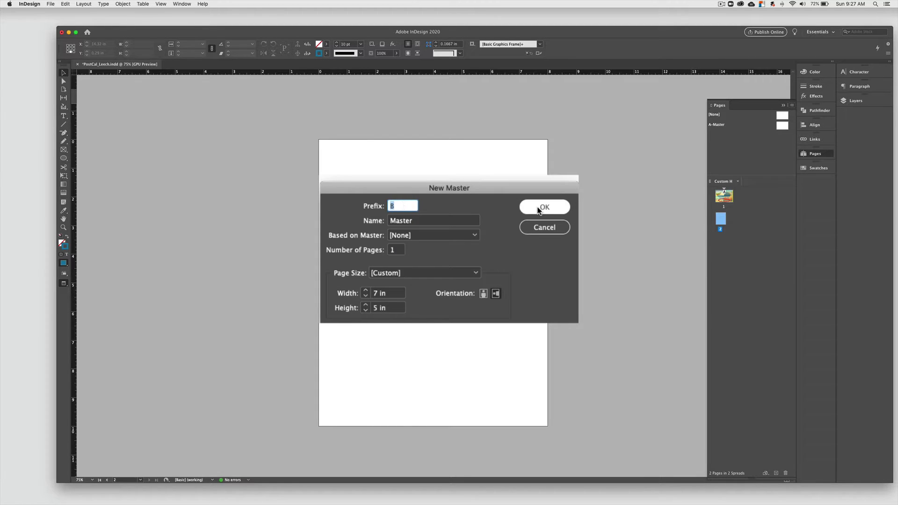
left_click(504, 226)
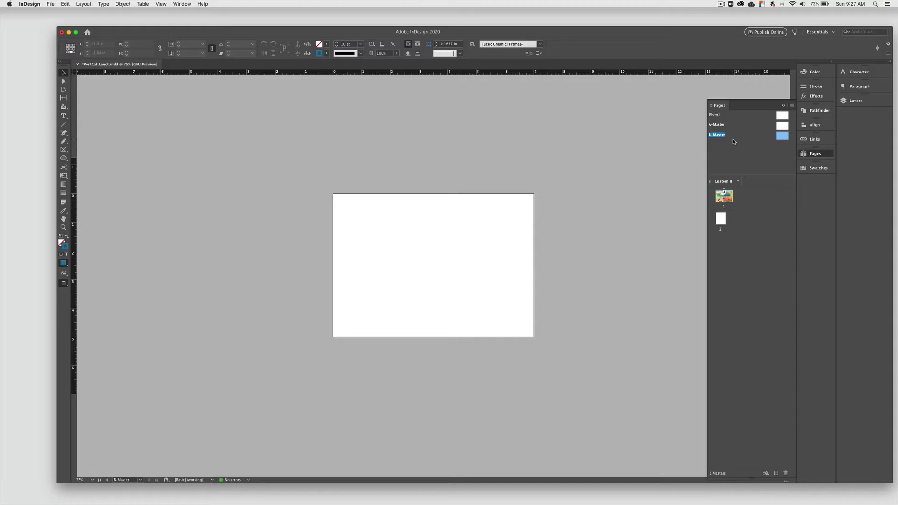
Step: Resize the B-Master page to 8 in wide by 10 in high with the Page tool
key("super+equal")
key("super+equal")
key("super+equal")
key("shift+p")
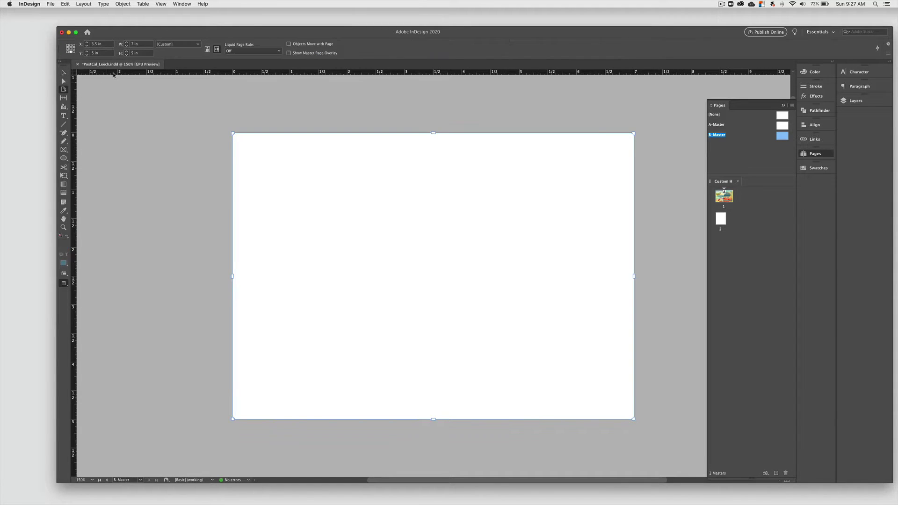
left_click(141, 43)
type("8")
key("Tab")
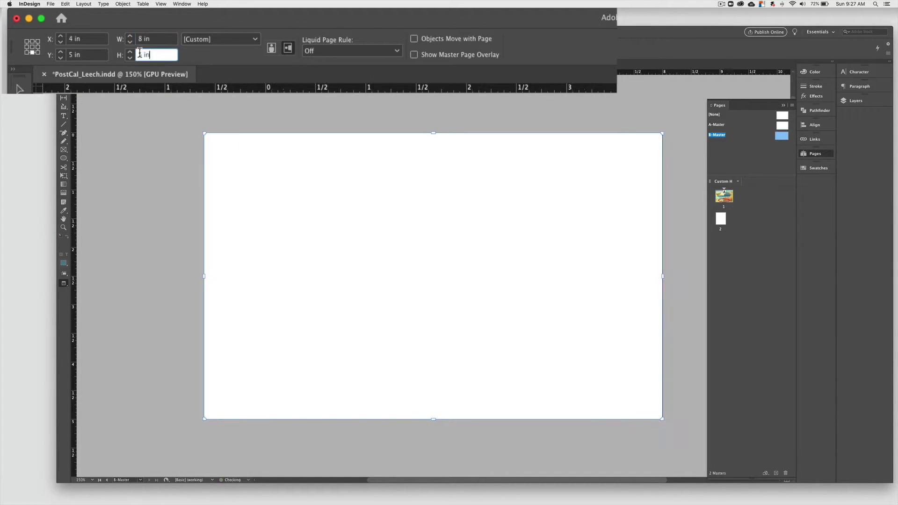
type("10")
key("Return")
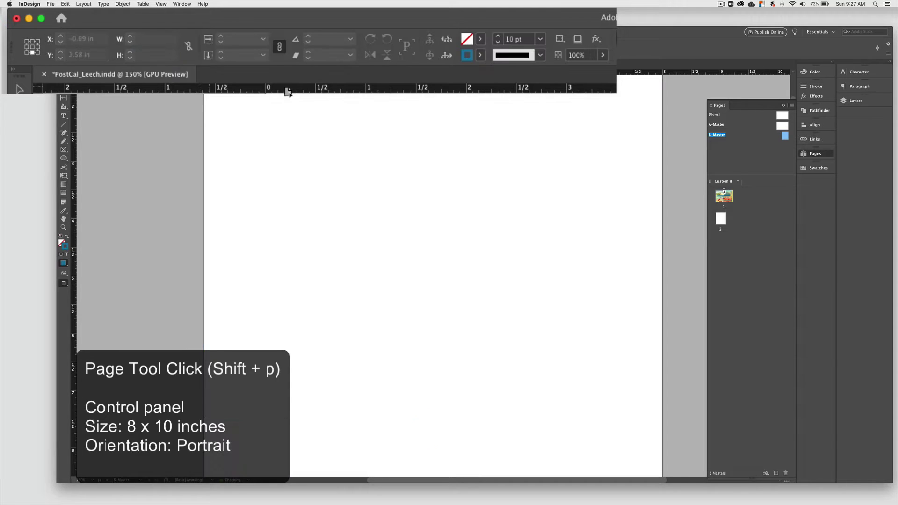
key("v")
Step: Apply B-Master to page 2, choosing to use the master page size
key("super+minus")
key("super+minus")
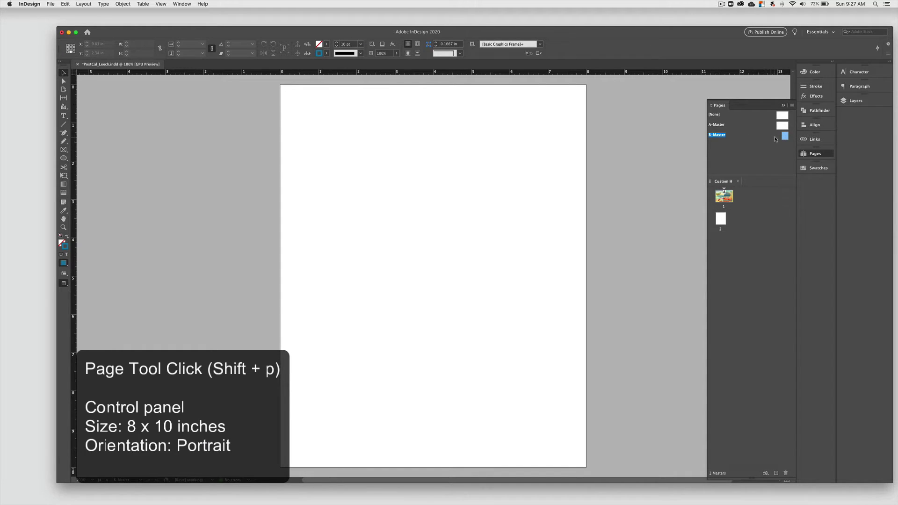
left_click_drag(786, 138, 722, 220)
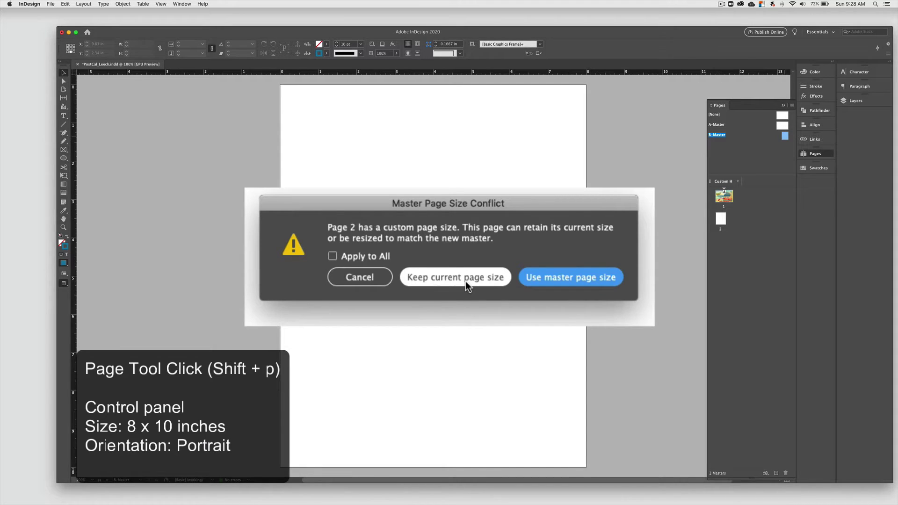
left_click(563, 278)
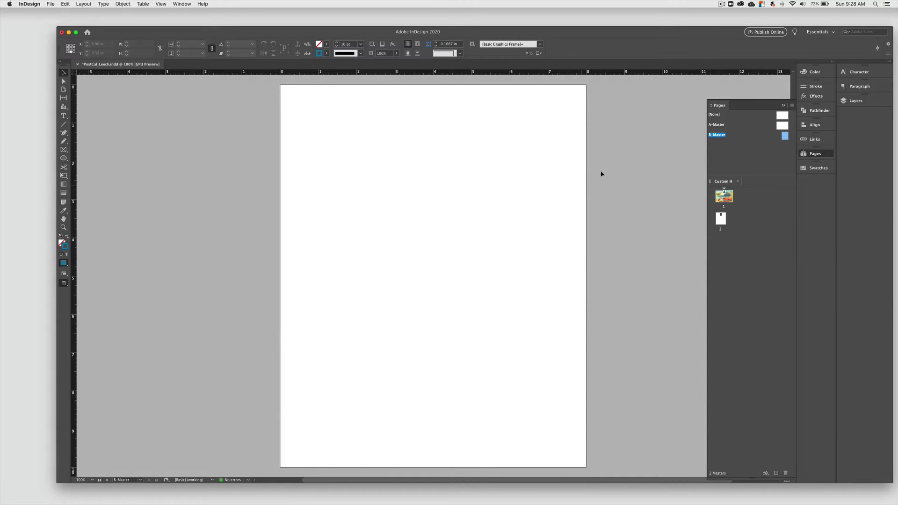
Step: Create ruler guides on B-Master with 7 rows and 7 columns fitted to the margins, removing existing ruler guides
double_click(786, 139)
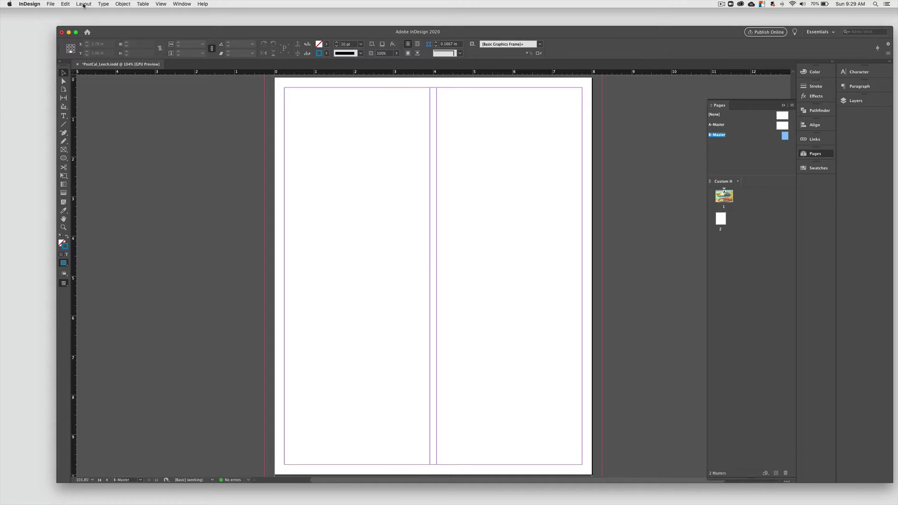
left_click(83, 4)
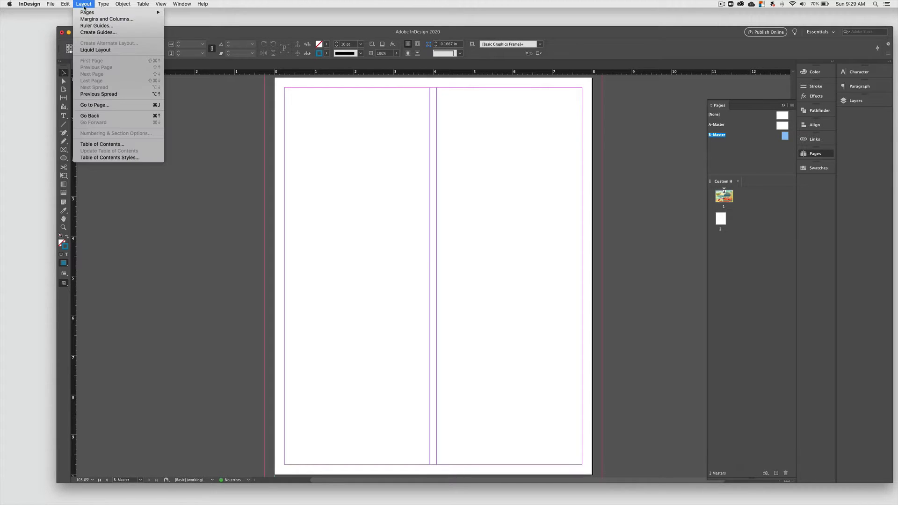
left_click(104, 32)
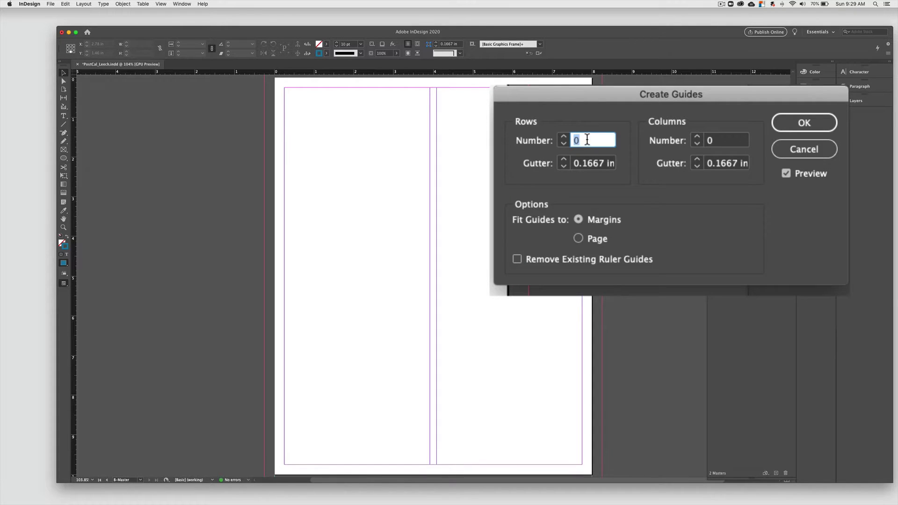
type("5")
left_click(723, 144)
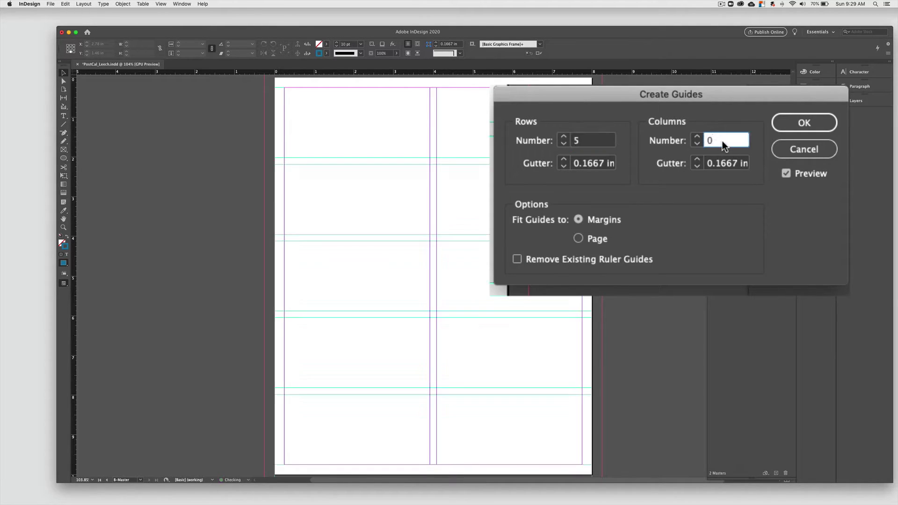
type("7")
left_click(518, 260)
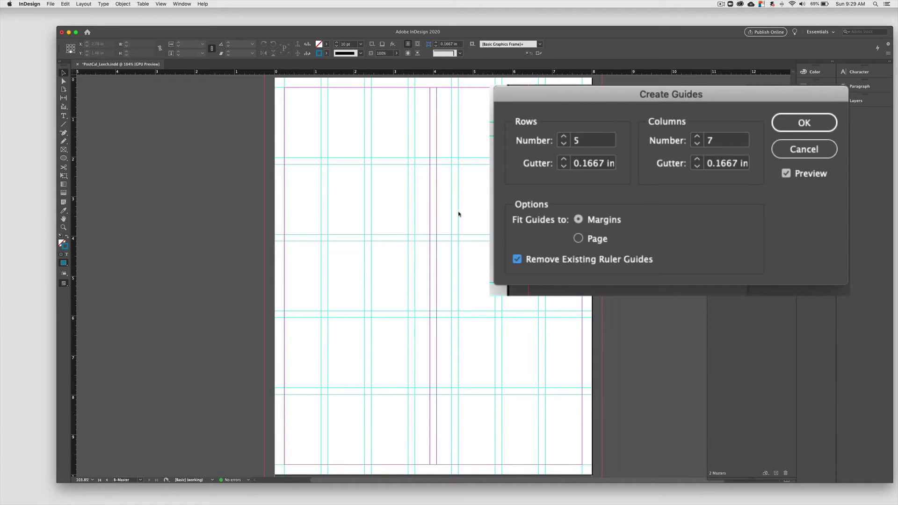
left_click(567, 144)
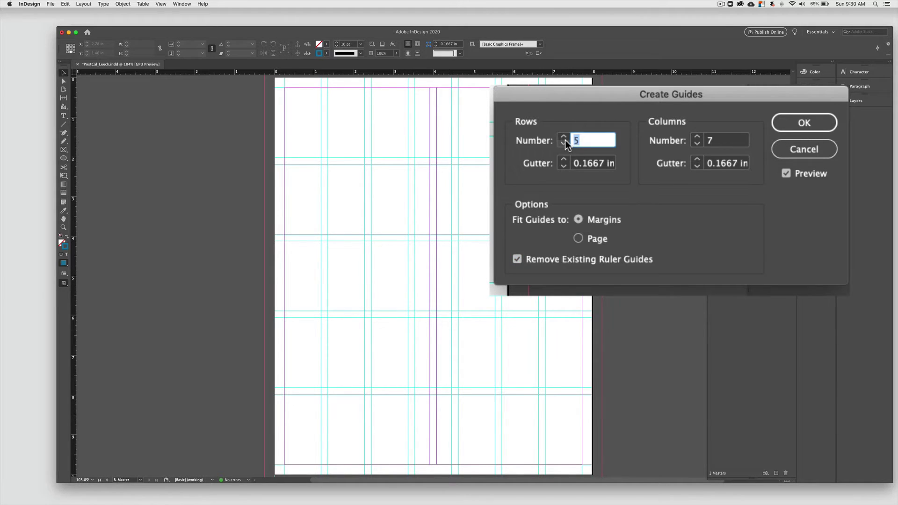
type("7")
left_click(786, 173)
left_click(787, 174)
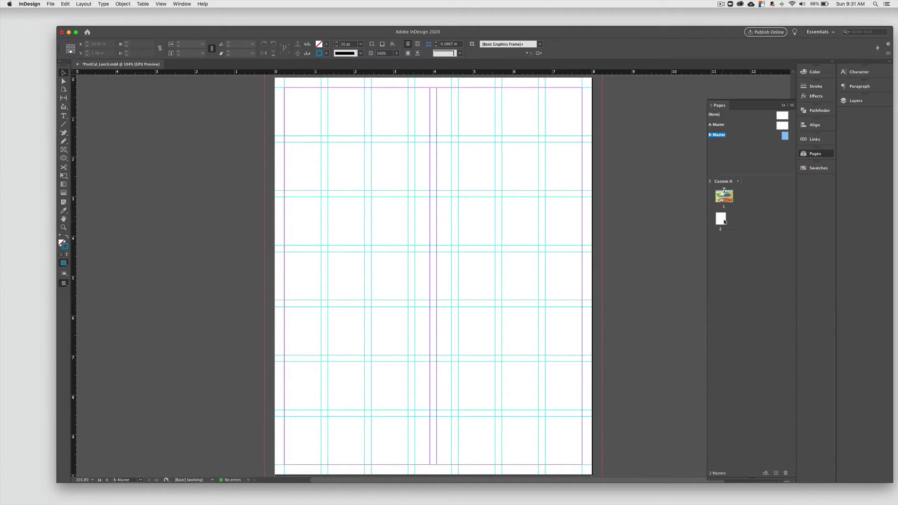
Step: Go to page 2 and apply the B-Master with its guide grid, using the master page size
double_click(721, 219)
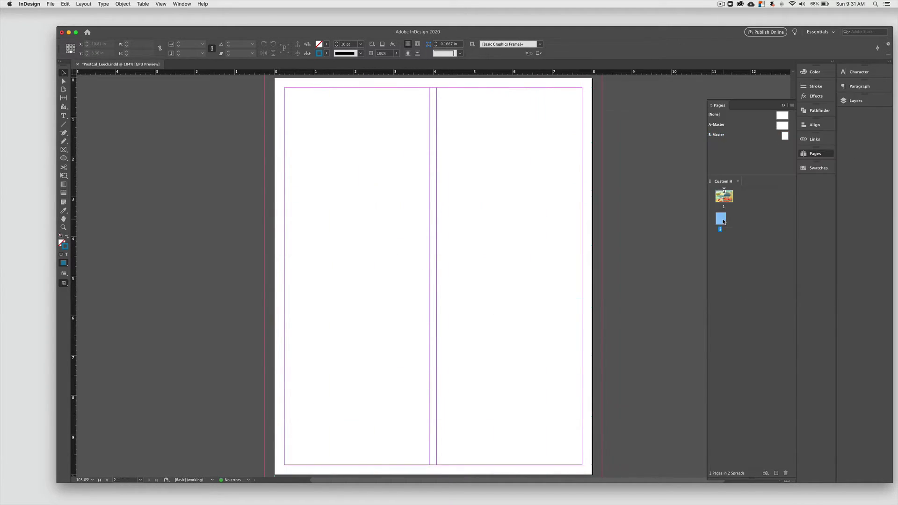
left_click_drag(788, 140, 721, 221)
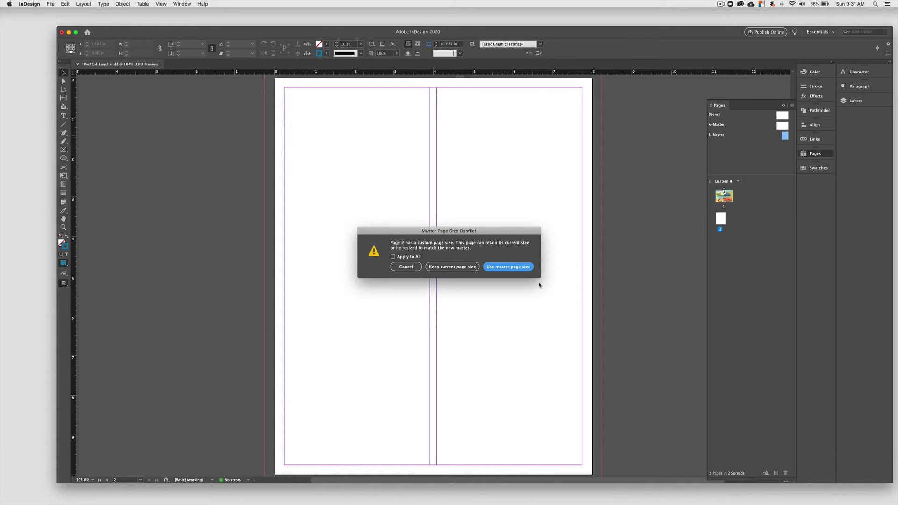
left_click(565, 276)
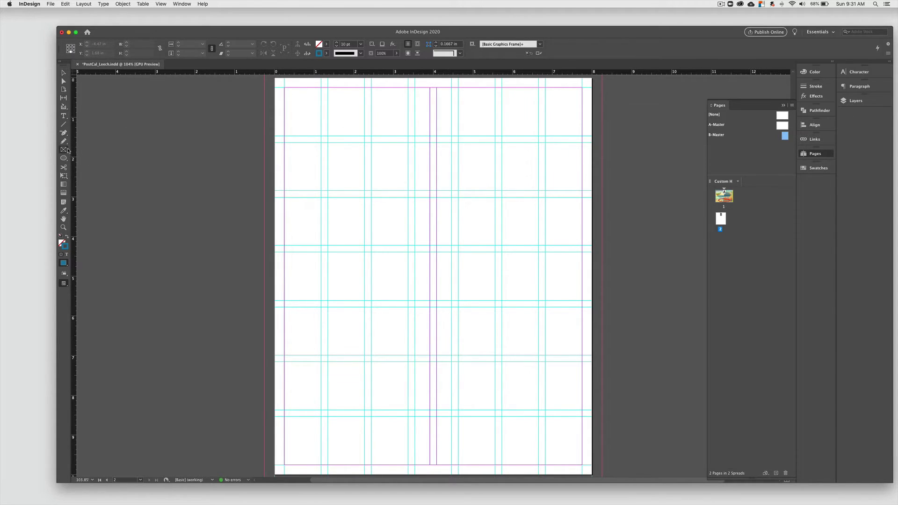
Step: Draw a frame about 7.5 in by 3.98 in across the top three guide rows of page 2 and place AdobeStock_222833168.jpeg in it
right_click(64, 150)
left_click_drag(286, 90, 583, 247)
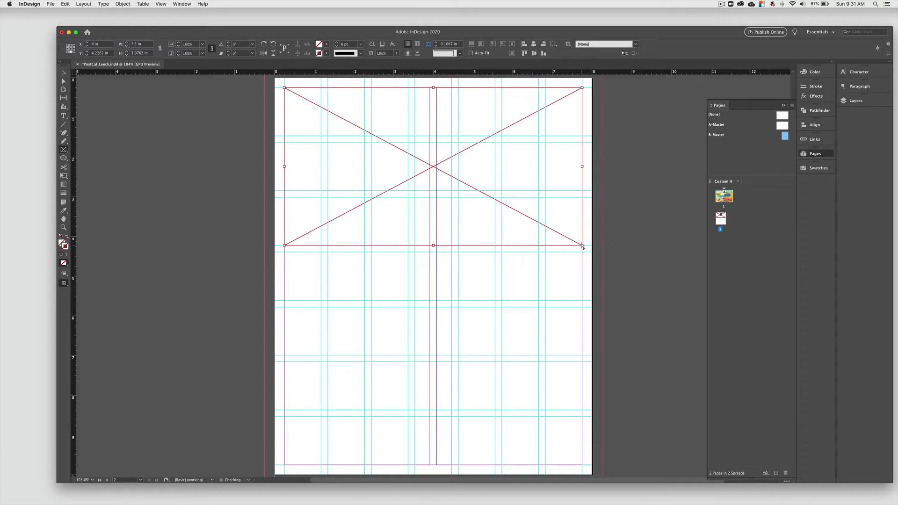
left_click(50, 5)
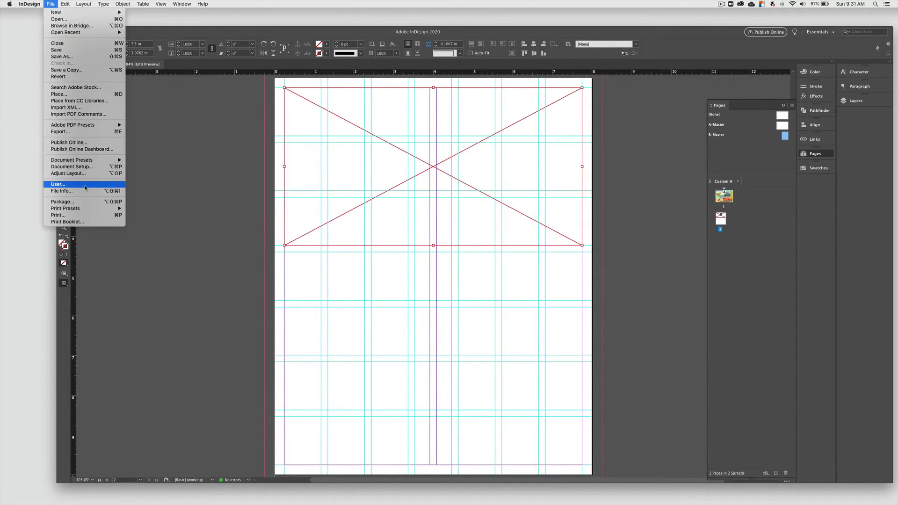
left_click(81, 94)
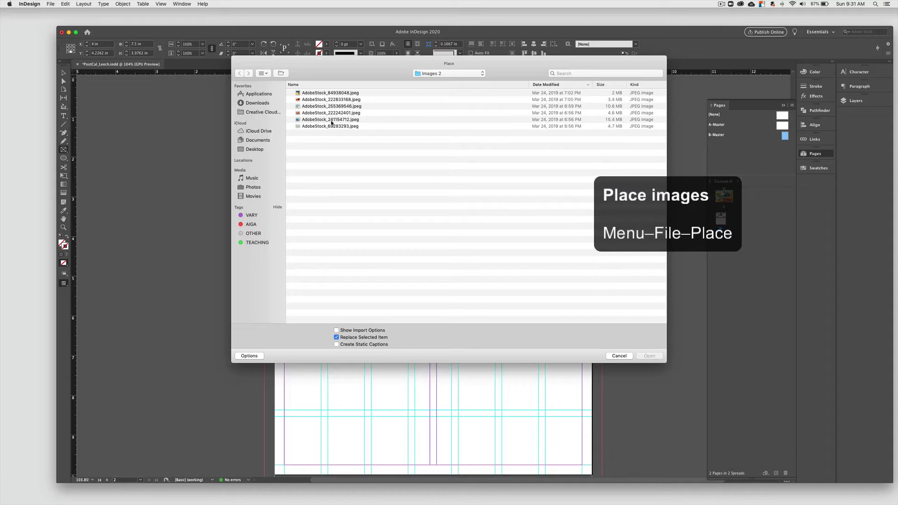
left_click(328, 100)
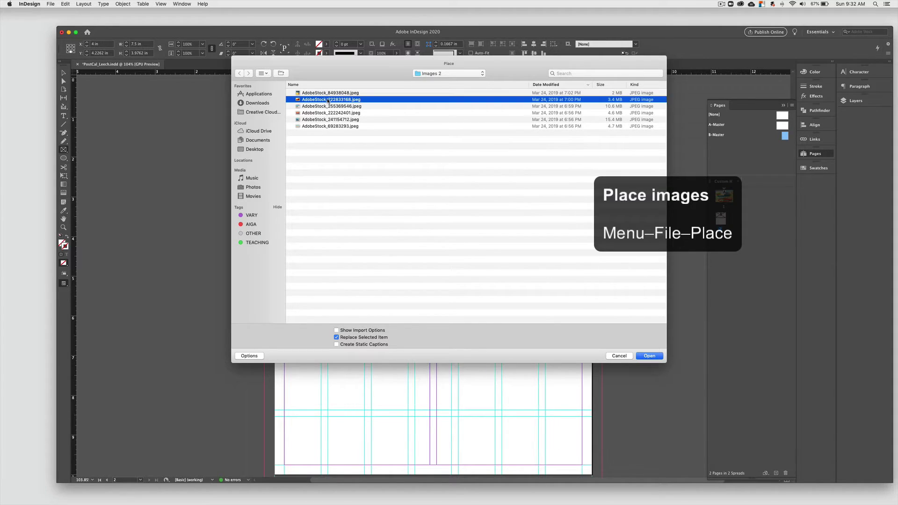
left_click(644, 356)
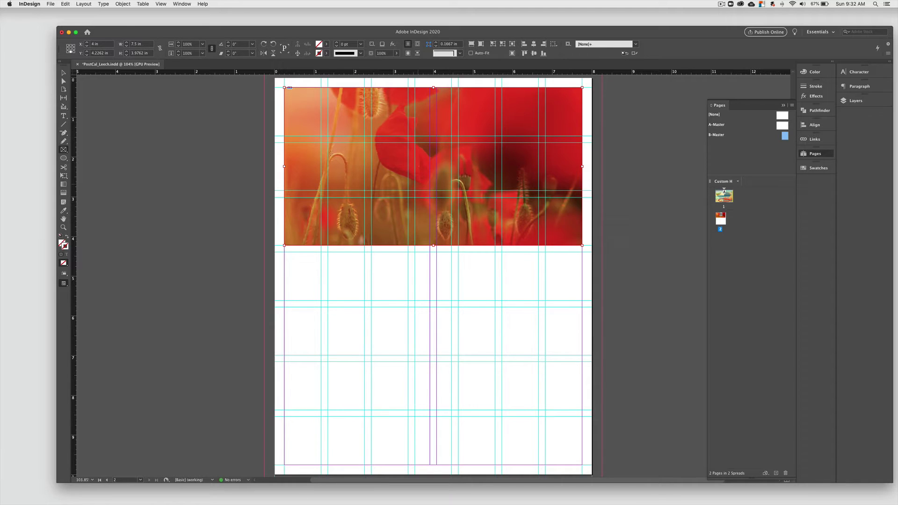
Step: Fit the poppy photo proportionally inside its frame
left_click(63, 73)
left_click(123, 4)
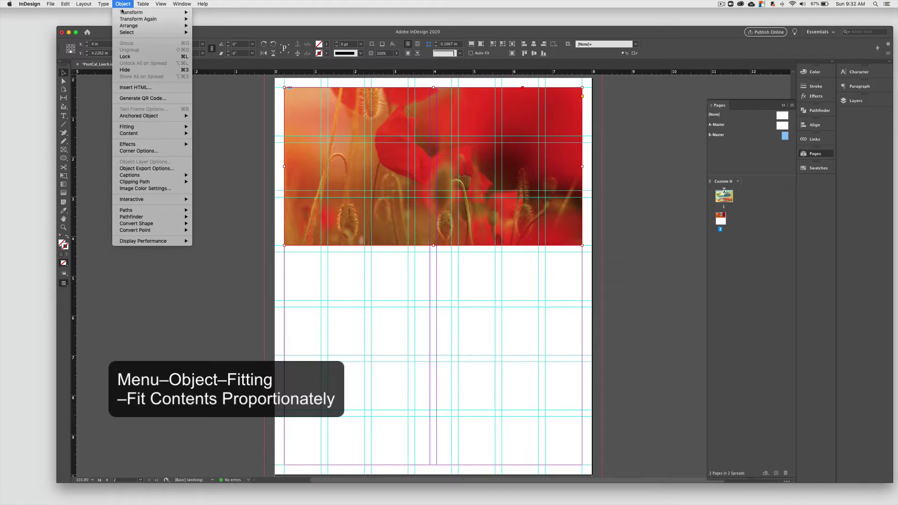
mouse_move(136, 130)
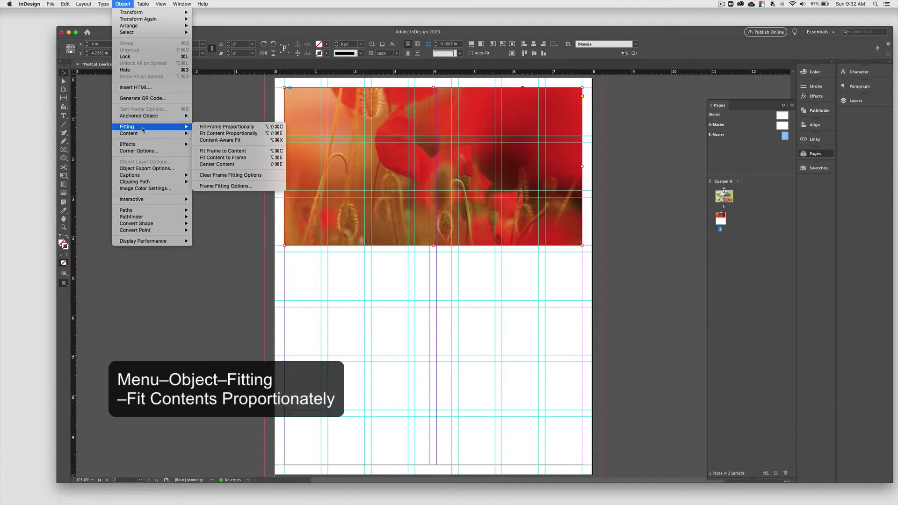
left_click(242, 134)
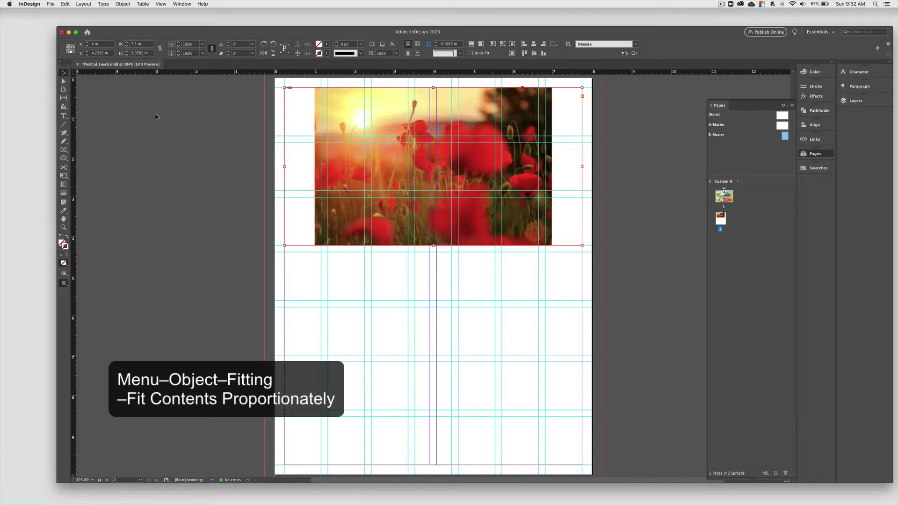
left_click(187, 119)
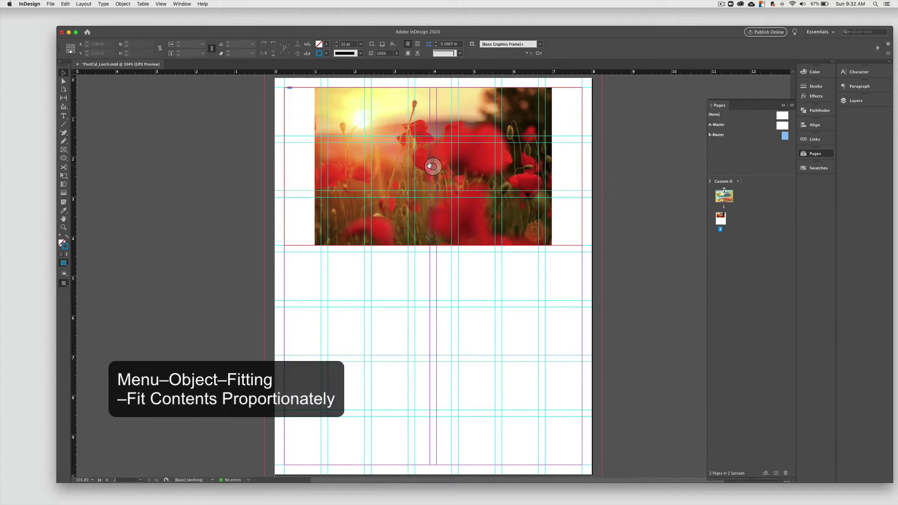
Step: Enlarge the poppy photo within its frame until it fills the width, and set its horizontal and vertical scale to 45%
left_click(433, 166)
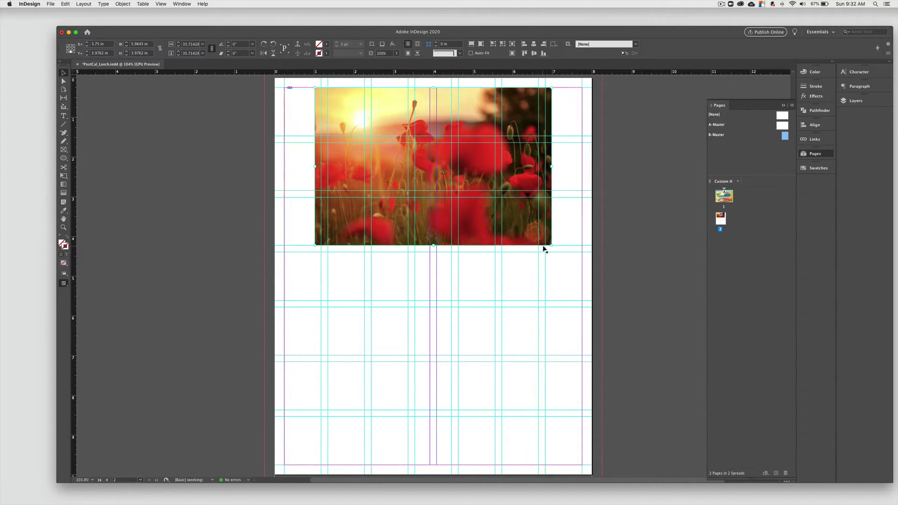
left_click_drag(552, 245, 588, 270)
left_click_drag(314, 87, 279, 64)
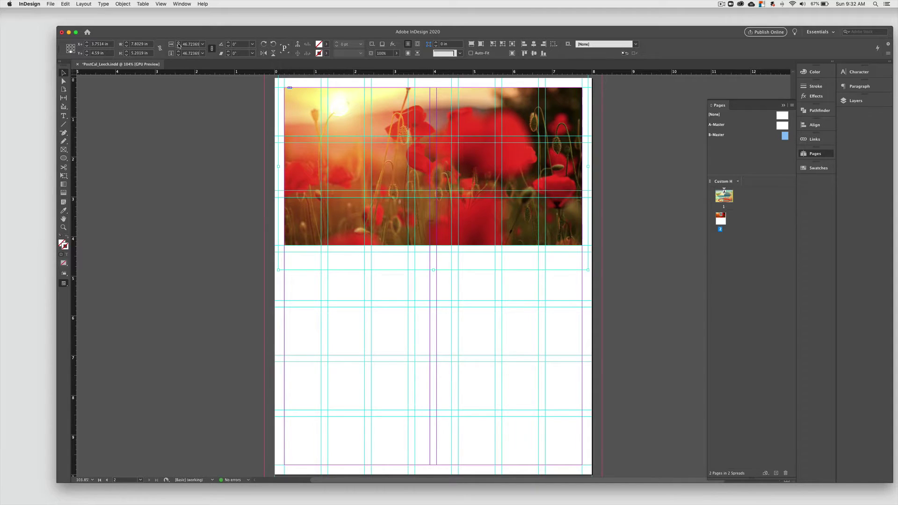
left_click(187, 47)
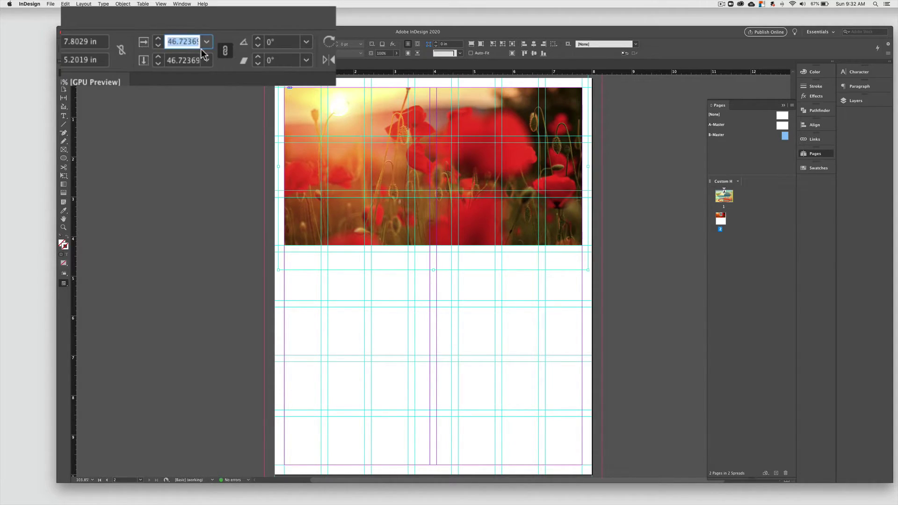
type("45%")
left_click(187, 60)
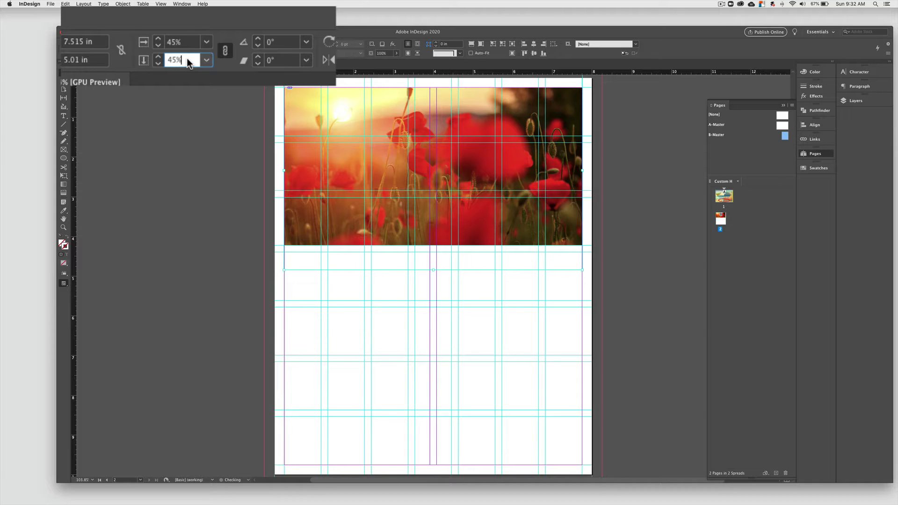
Step: Create a table with 4 body rows, 7 columns and 1 header row, filling the margin area below the poppy photo
left_click(140, 5)
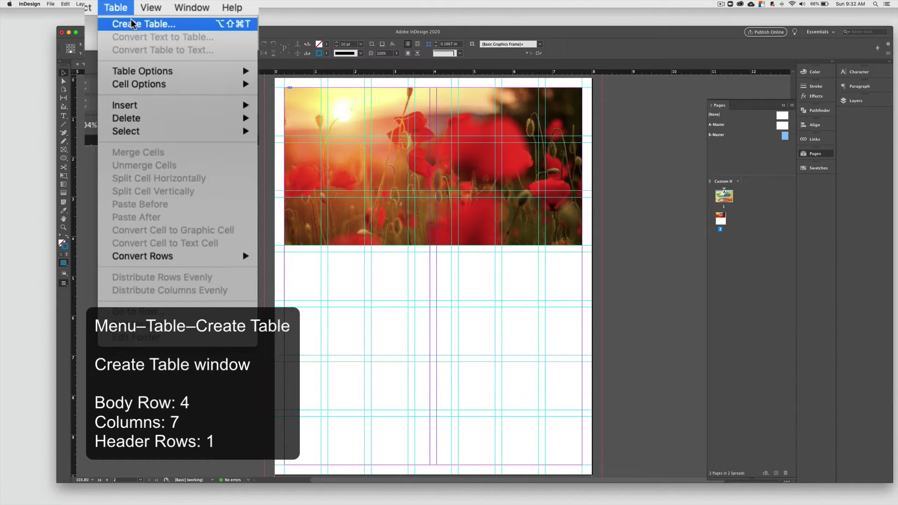
left_click(157, 15)
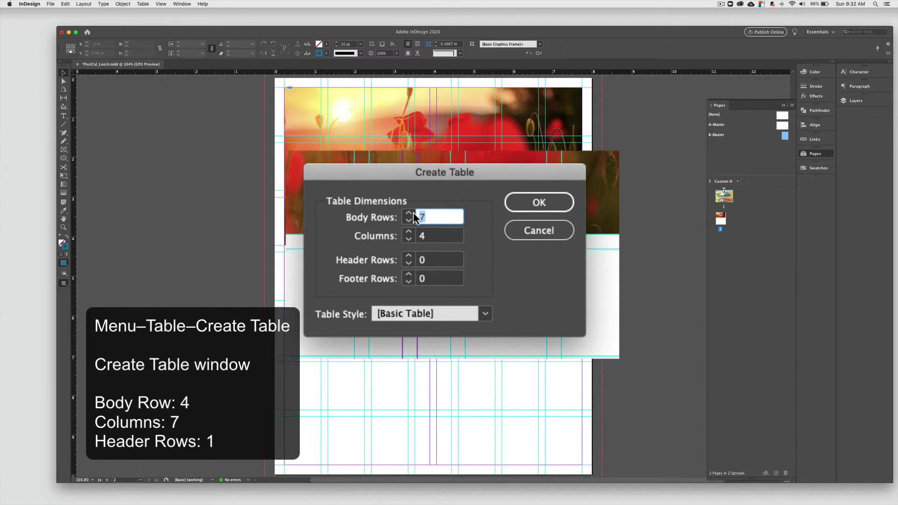
type("4")
left_click(430, 235)
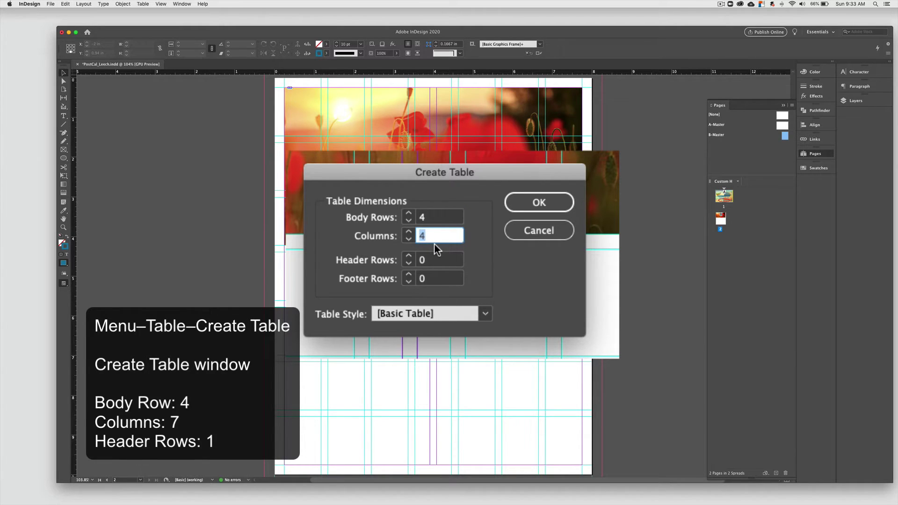
type("7")
left_click(424, 260)
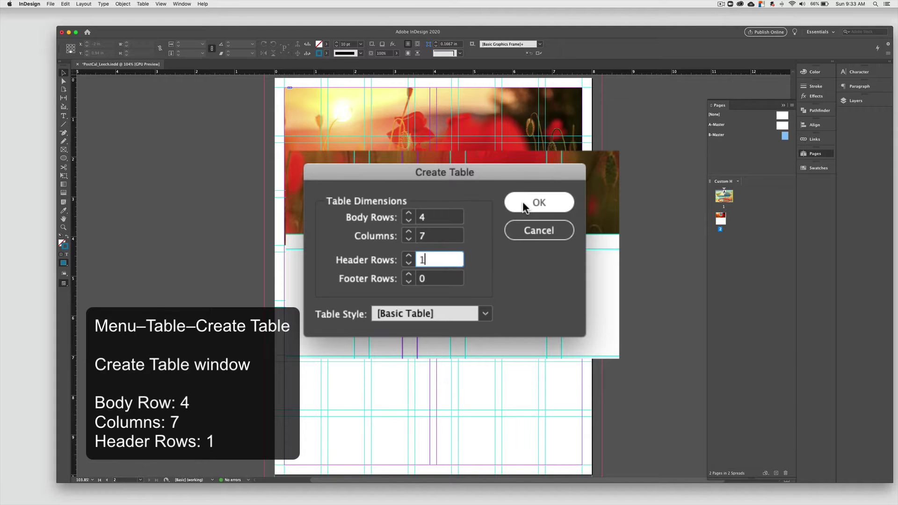
left_click(538, 202)
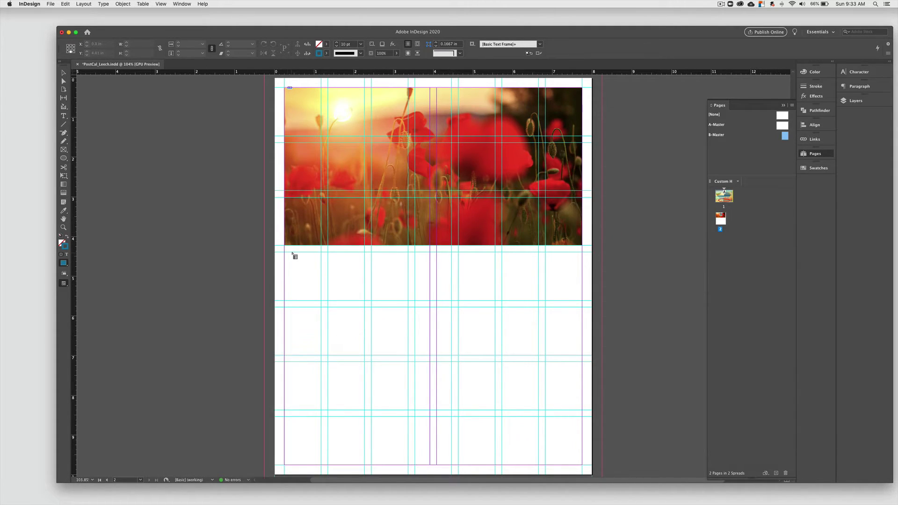
left_click_drag(285, 253, 581, 464)
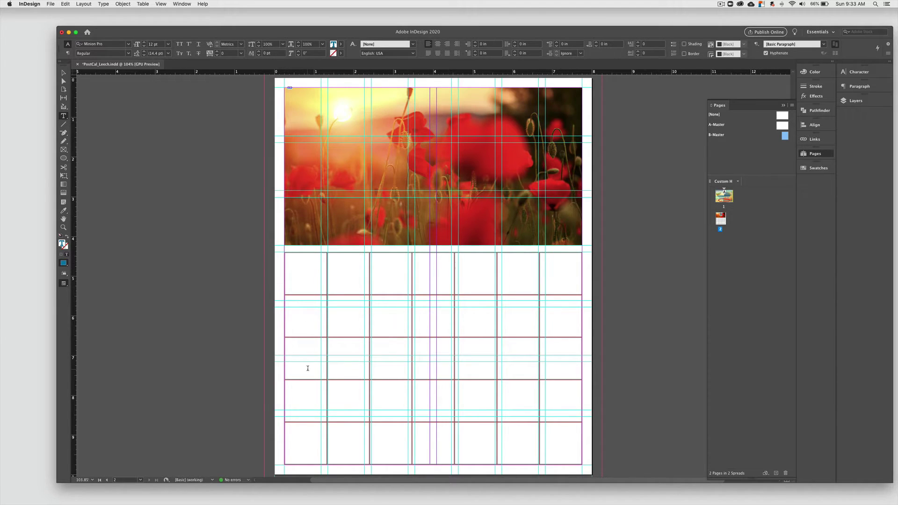
Step: Shorten the table's header row to about a third of its height and move the table down to the page's bottom margin
left_click_drag(360, 295, 360, 268)
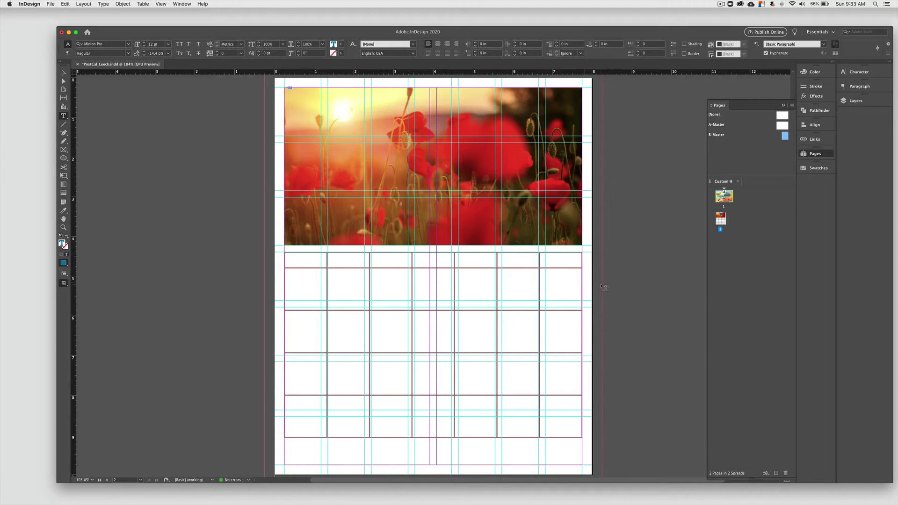
left_click(588, 287)
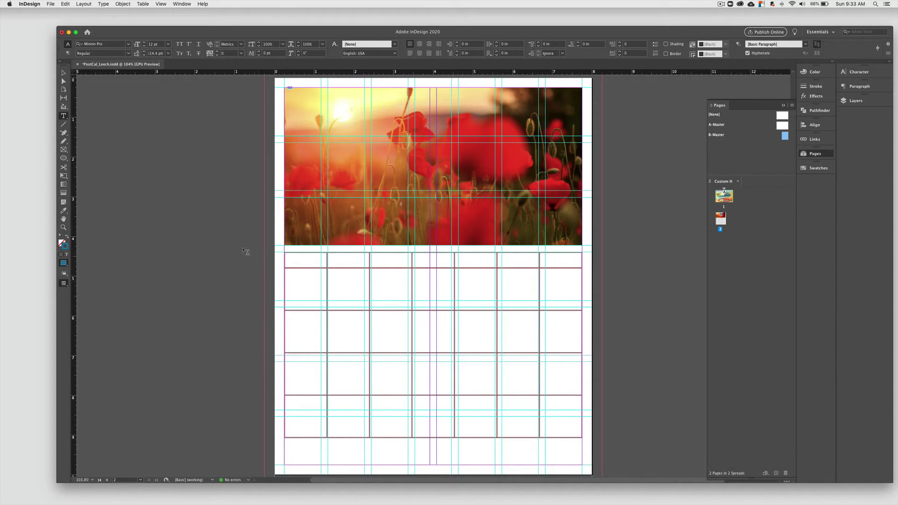
left_click(63, 72)
left_click_drag(292, 253, 290, 283)
Step: Extend the poppy photo's frame down to the next guide and out to the side and top bleed lines, about 8.5 in by 4.64 in
left_click(357, 241)
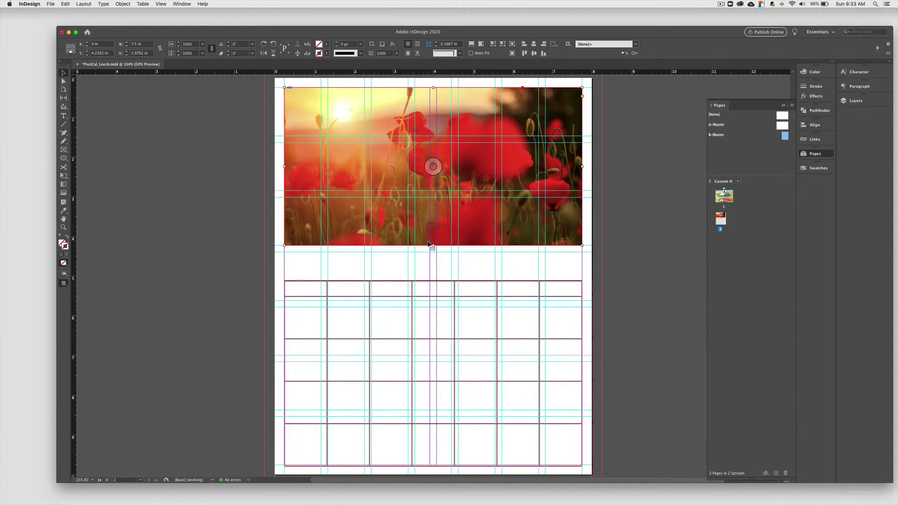
left_click_drag(433, 247, 433, 252)
left_click(487, 270)
left_click(550, 219)
left_click_drag(583, 170, 602, 170)
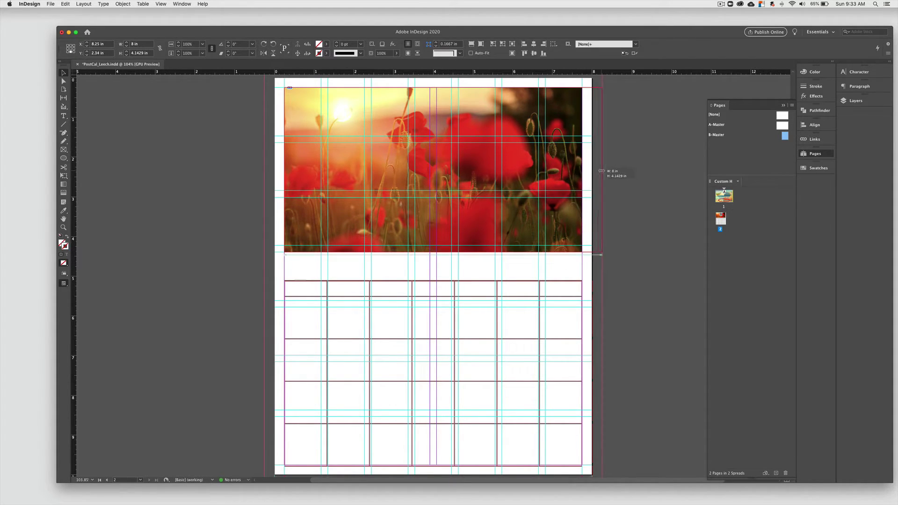
left_click_drag(281, 161, 265, 161)
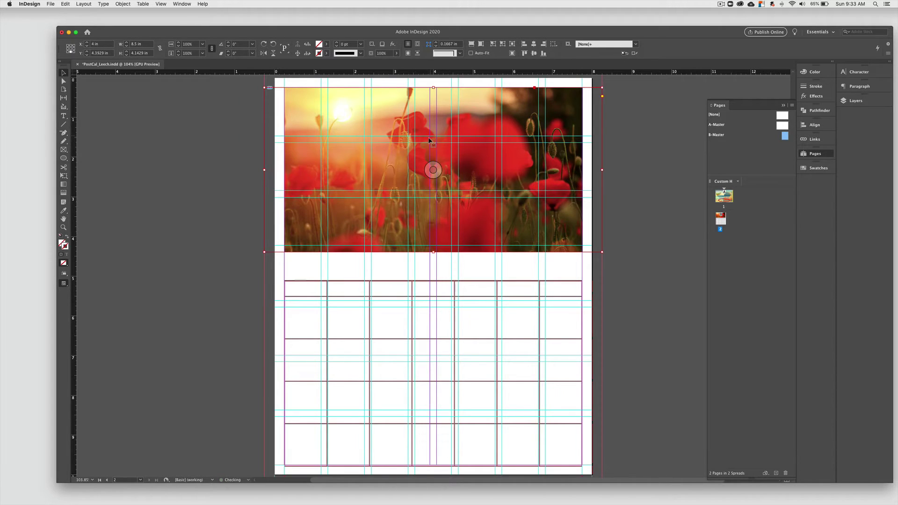
scroll(431, 196, "up", 5)
left_click_drag(434, 294, 434, 277)
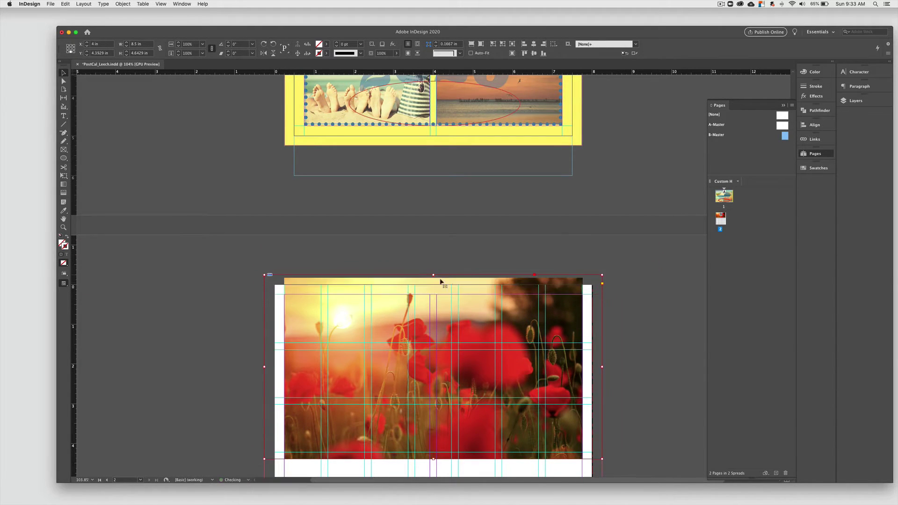
Step: Enlarge the poppy image inside its frame so it fills the frame out to the bleed on both sides and the top
scroll(452, 287, "down", 4)
left_click(433, 204)
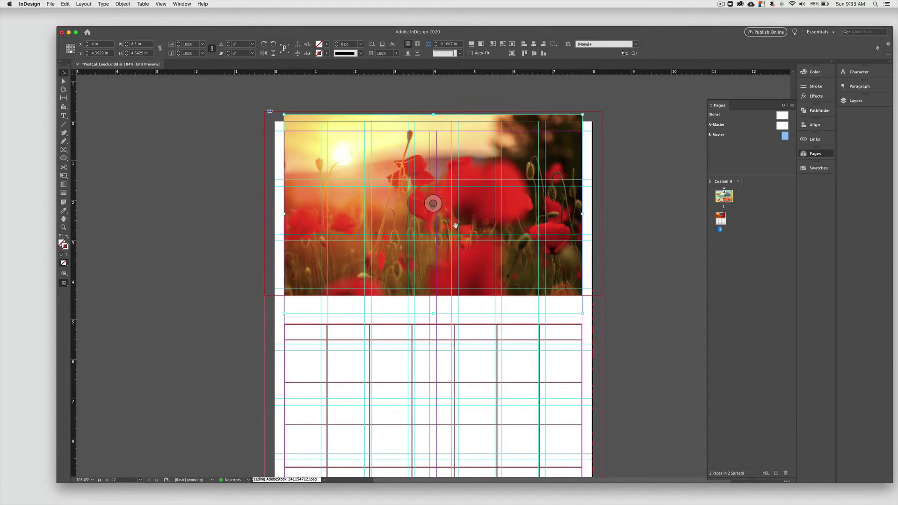
left_click_drag(583, 313, 602, 326)
left_click_drag(284, 114, 257, 96)
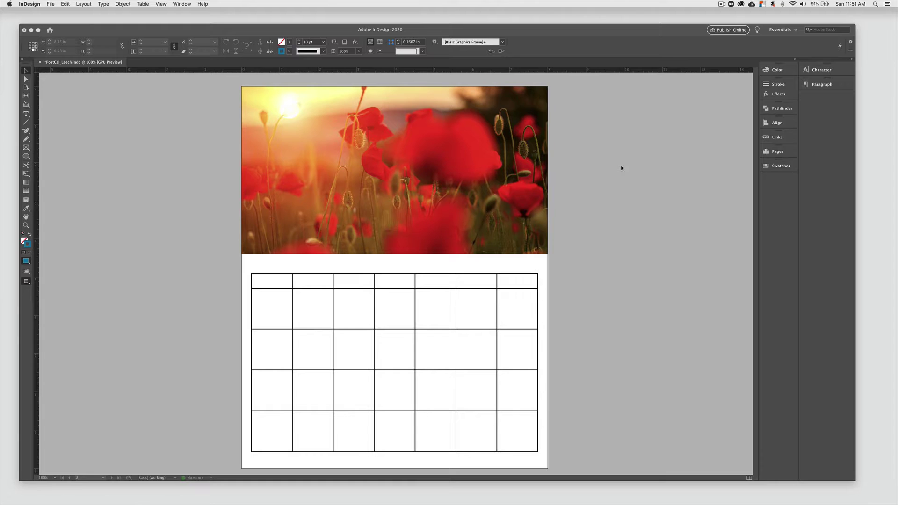
Step: Check the Cal Art layer's lock and contents, hiding the layer and showing it again
key("F7")
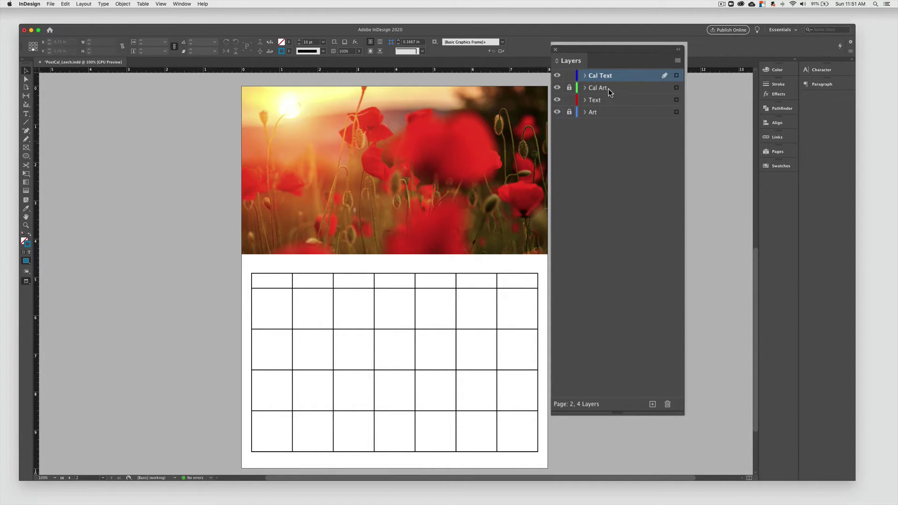
left_click(569, 88)
left_click(557, 89)
left_click(557, 89)
Step: Draw a text frame about 3.8 in by 1.6 in over the poppy photo and enter JULY
left_click(27, 115)
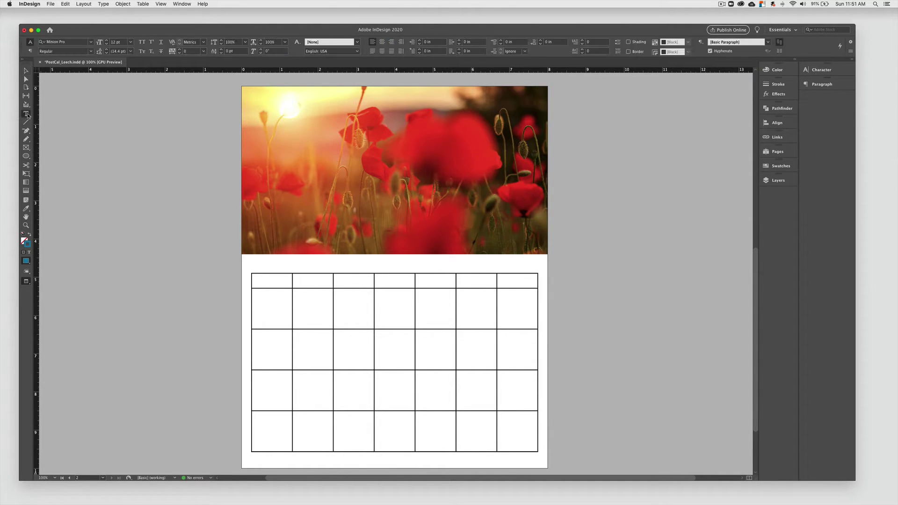
left_click_drag(335, 134, 479, 197)
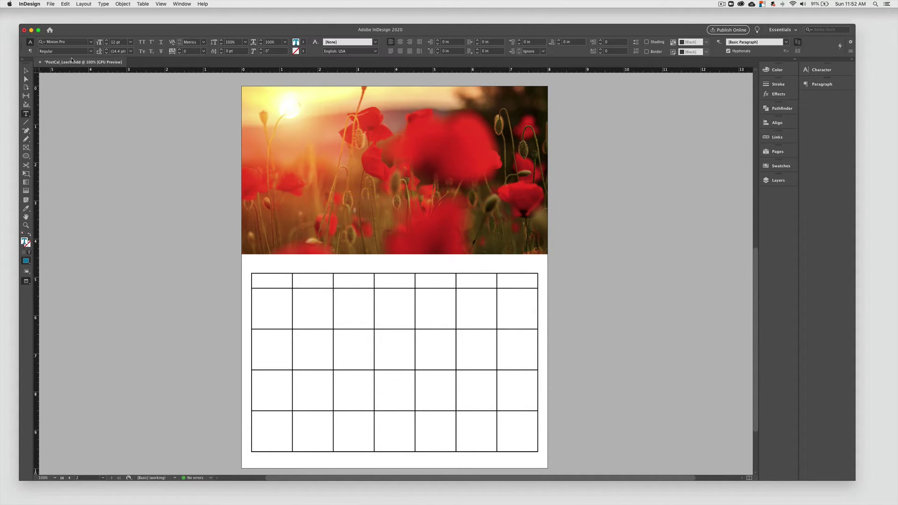
type("JULY")
Step: Set the word JULY in Superclarendon Bold
left_click(92, 42)
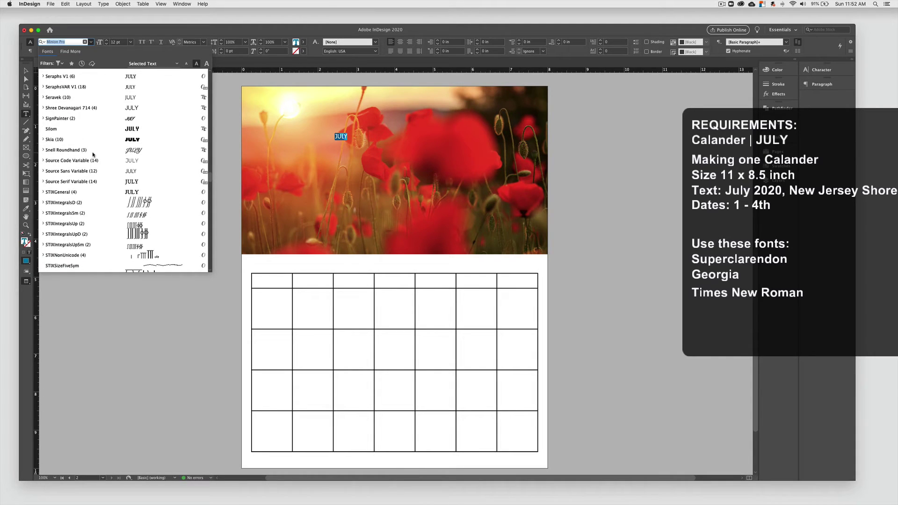
scroll(93, 187, "down", 5)
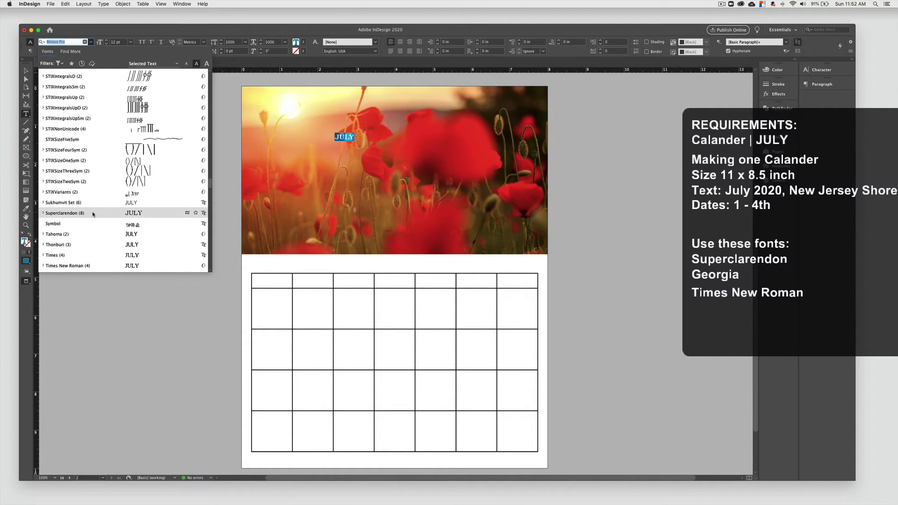
left_click(92, 213)
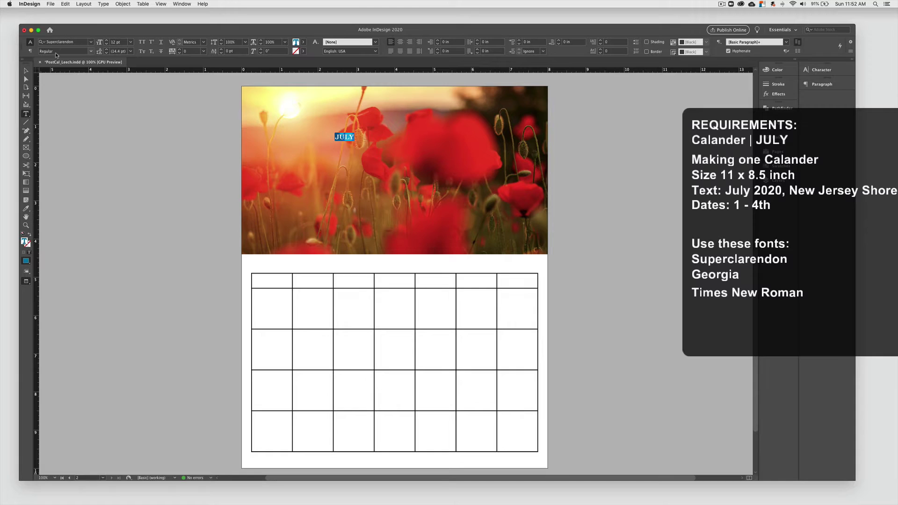
left_click(90, 51)
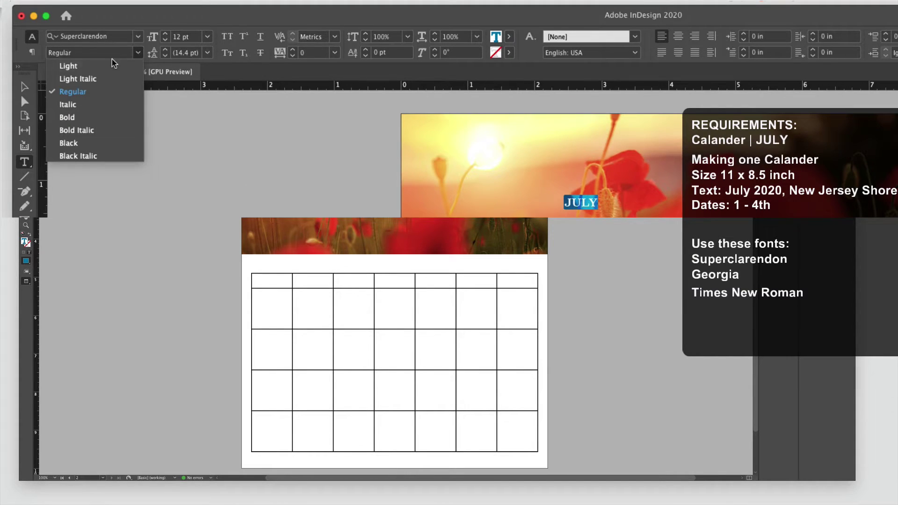
left_click(104, 121)
Step: Set JULY to 72 pt with Optical kerning, and increase its size to 100 pt
left_click(207, 37)
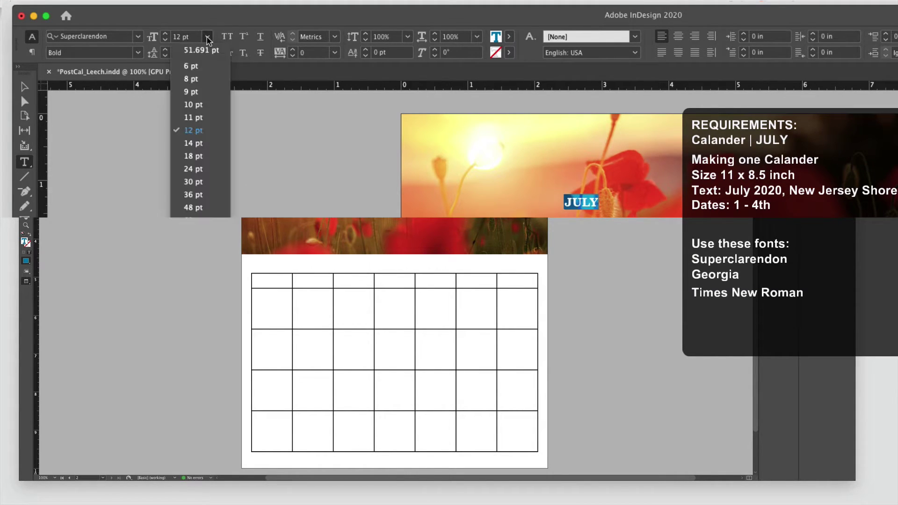
left_click(193, 220)
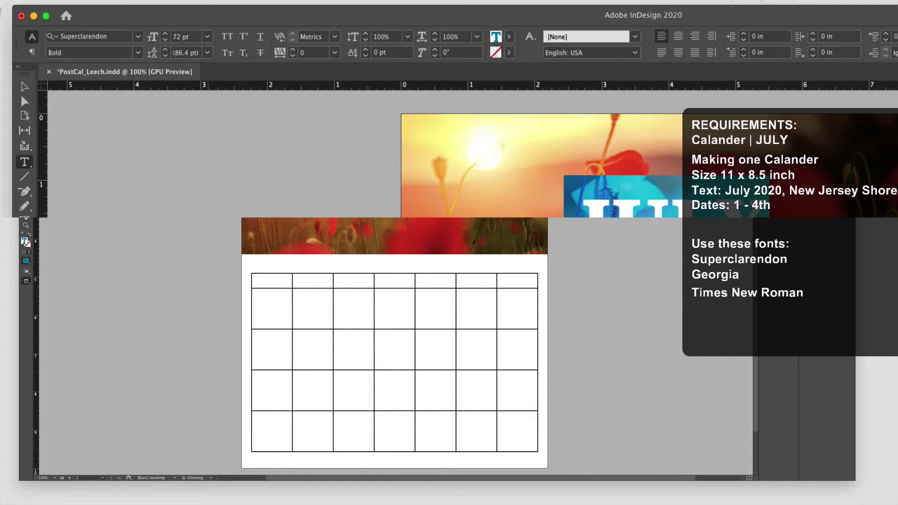
left_click(334, 38)
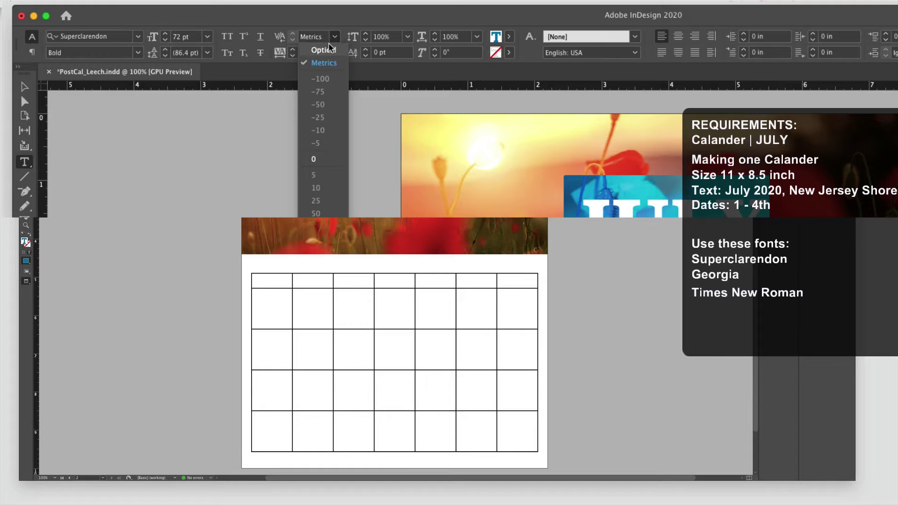
left_click(327, 49)
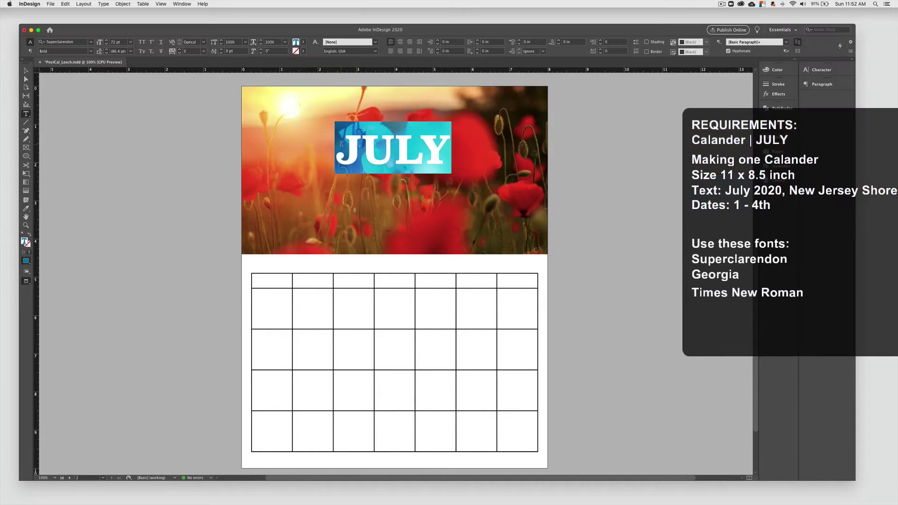
left_click(120, 44)
key("Return")
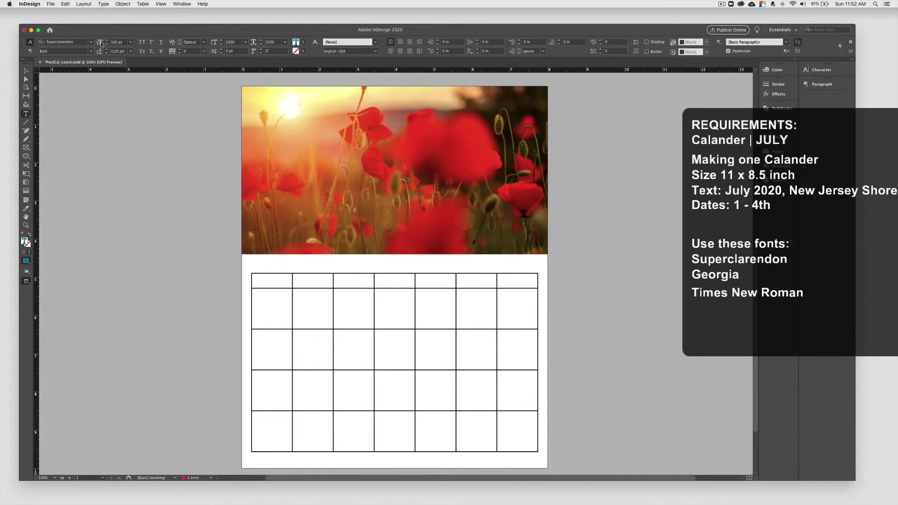
Step: Enlarge JULY to 200 pt in a frame about 8.5 in by 3.4 in that spans the photo's width and ends at its lower edge
left_click(26, 71)
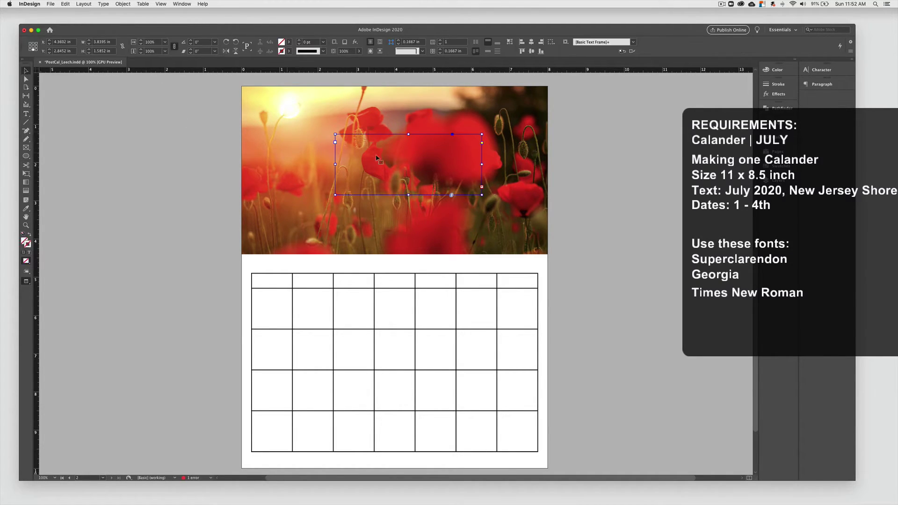
left_click_drag(482, 194, 455, 197)
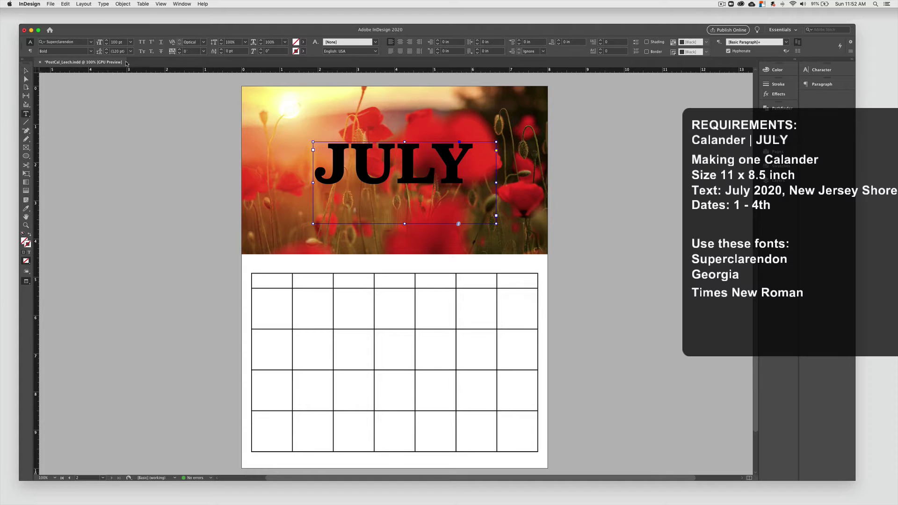
left_click_drag(496, 223, 740, 385)
left_click_drag(570, 286, 492, 266)
left_click_drag(661, 365, 556, 252)
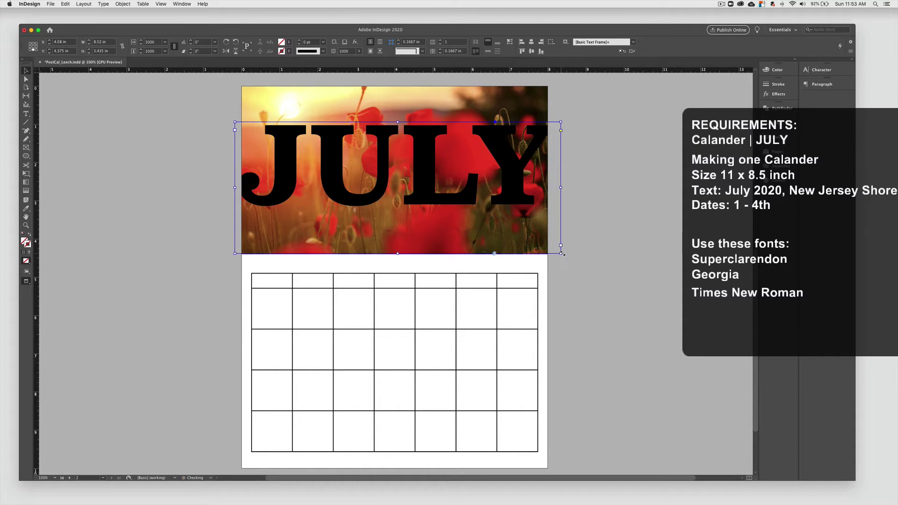
Step: Leave preview mode to show the guides and frame edges, and select the JULY text frame
left_click(575, 195)
key("w")
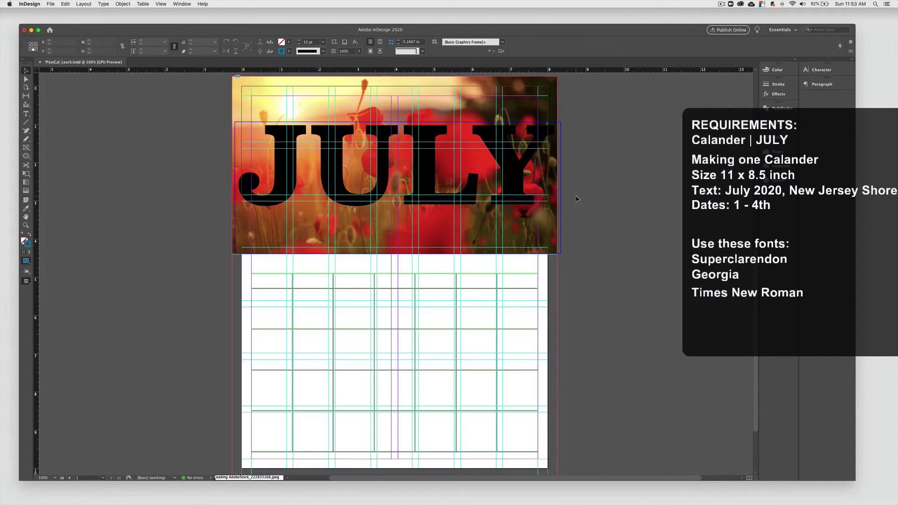
left_click(419, 152)
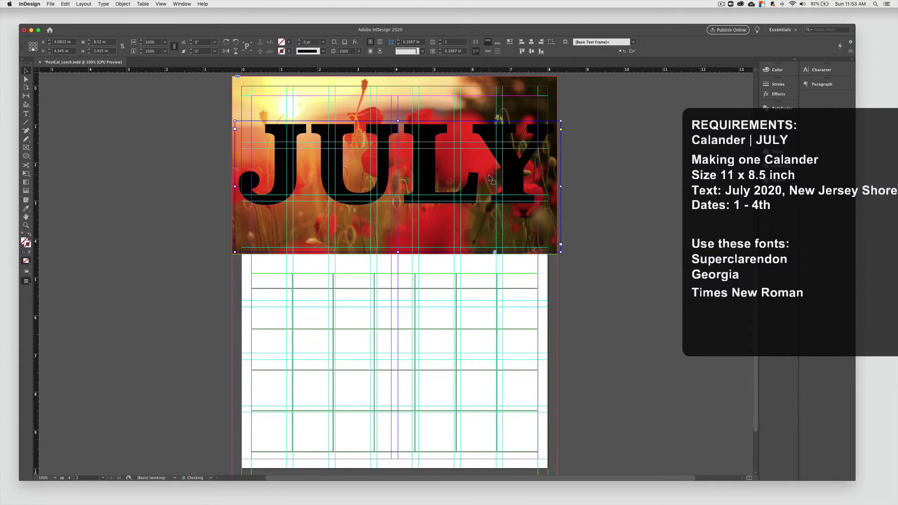
Step: Fill the word JULY with the yellow swatch C=0 M=0 Y=100 K=0
double_click(418, 152)
double_click(489, 174)
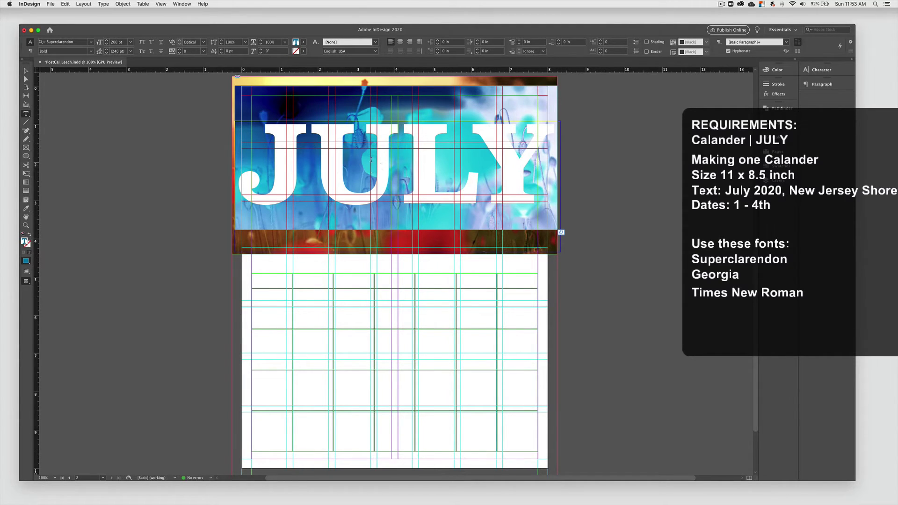
left_click(302, 42)
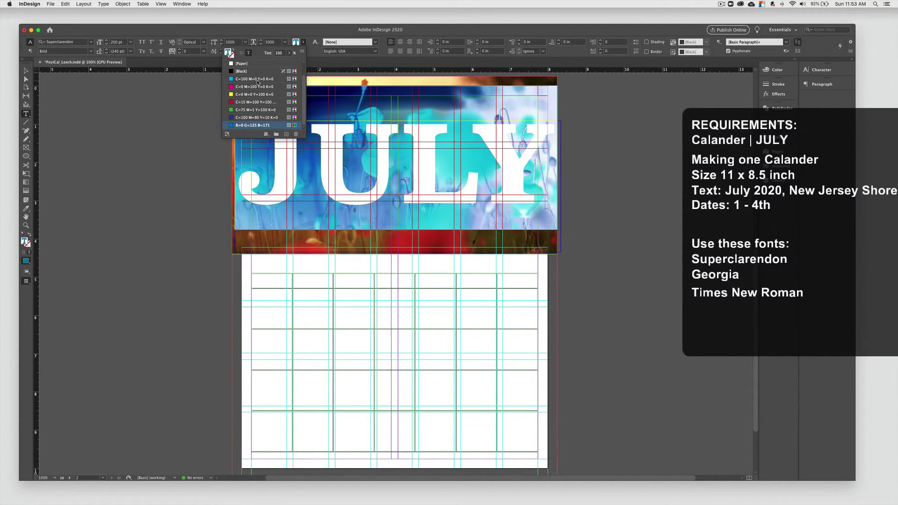
left_click(257, 95)
scroll(255, 94, "up", 2)
left_click(252, 80)
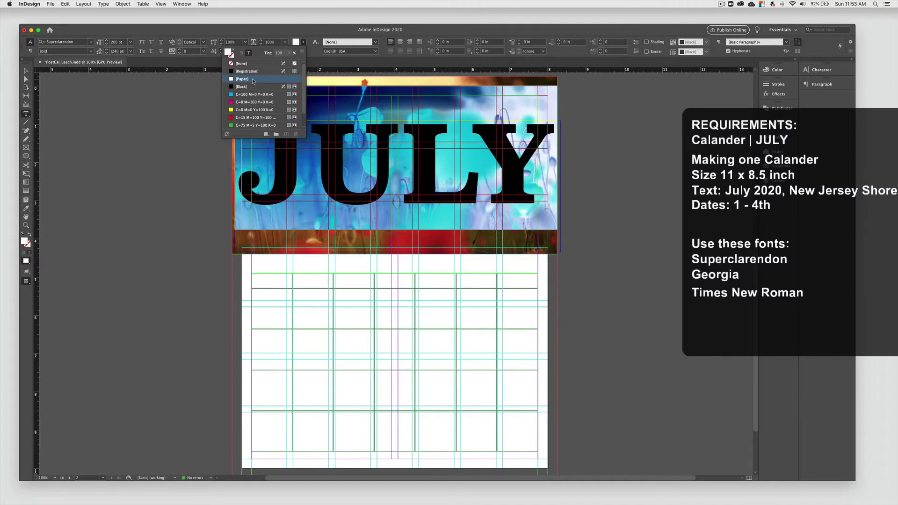
left_click(256, 101)
left_click(237, 110)
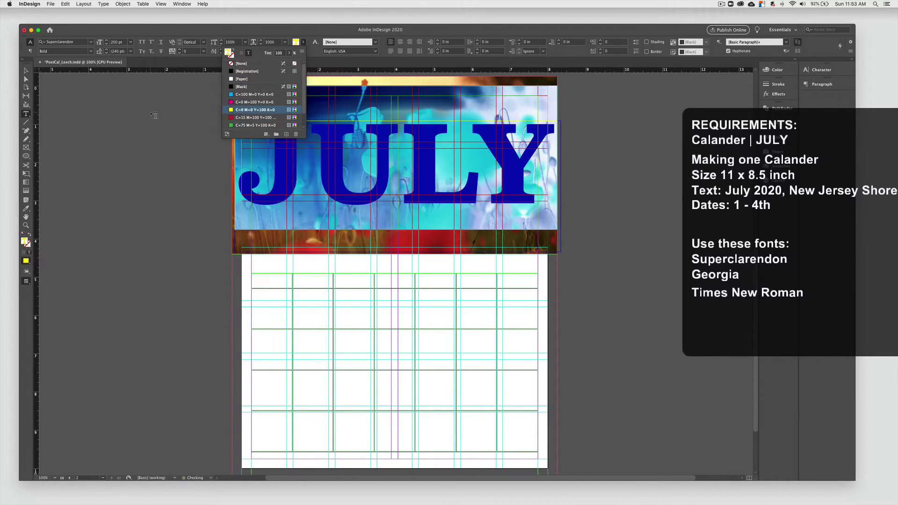
Step: Lock the Text and Cal Text layers and make Cal Art the active layer
left_click(154, 115)
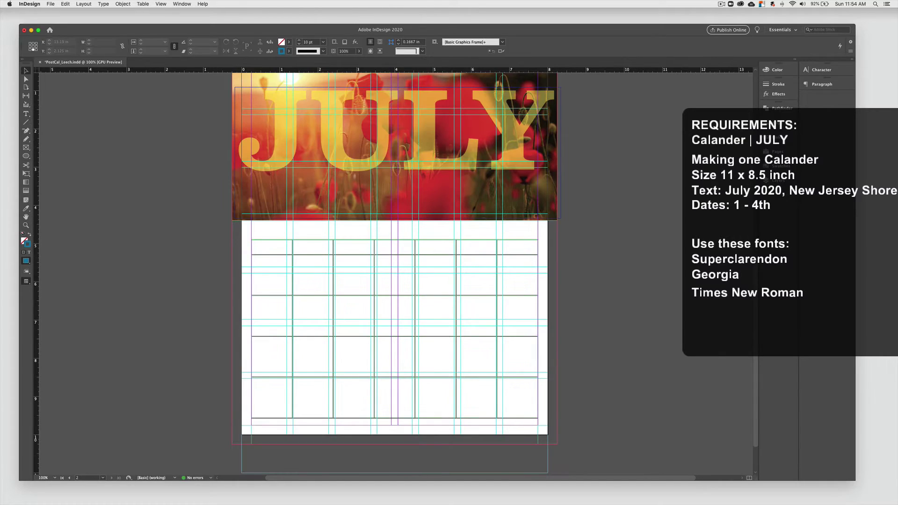
key("F7")
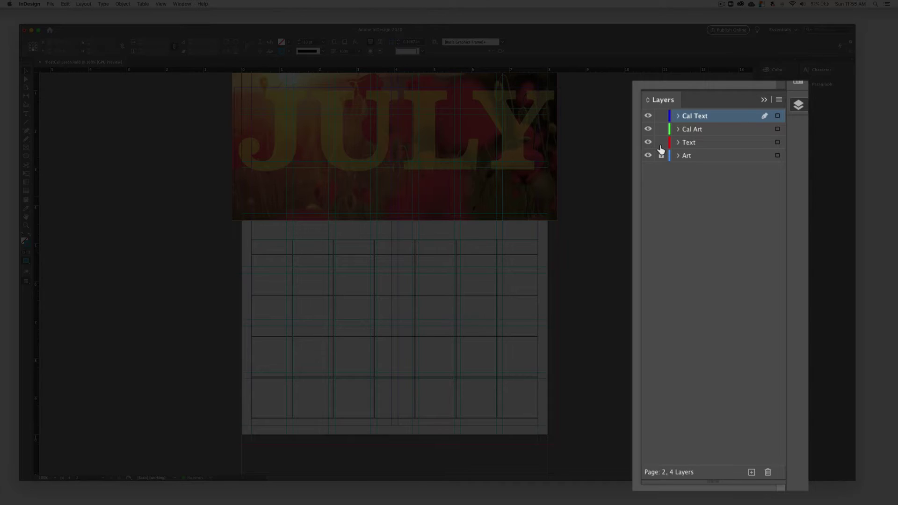
left_click(661, 143)
left_click(661, 117)
left_click(707, 130)
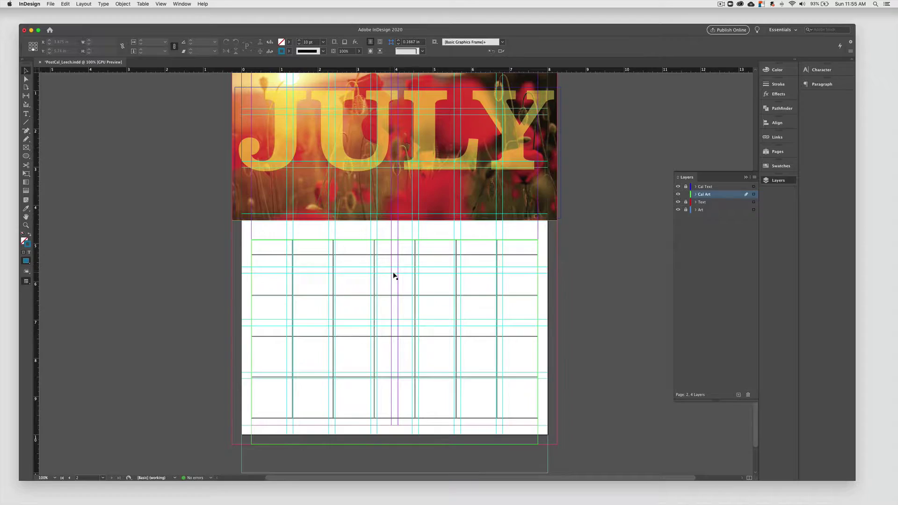
Step: Enter Monday in the first header cell of the calendar table
key("t")
left_click(274, 247)
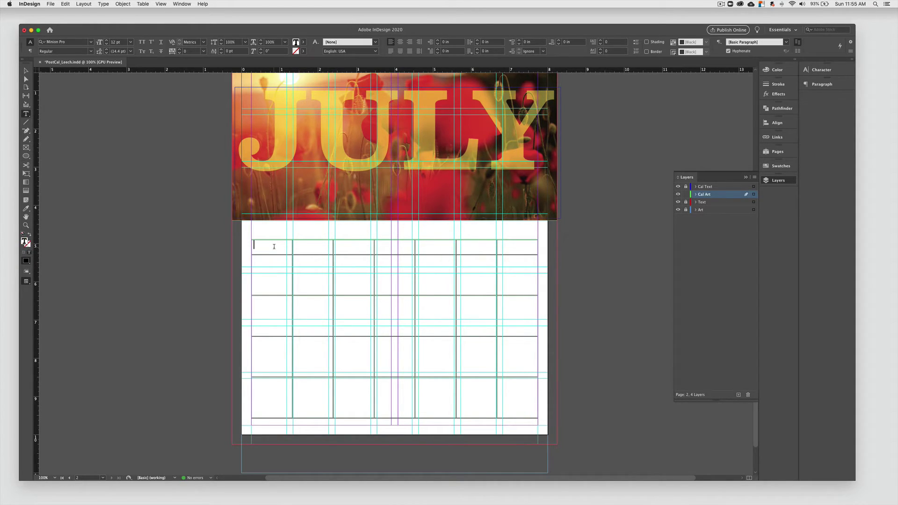
type("Monday")
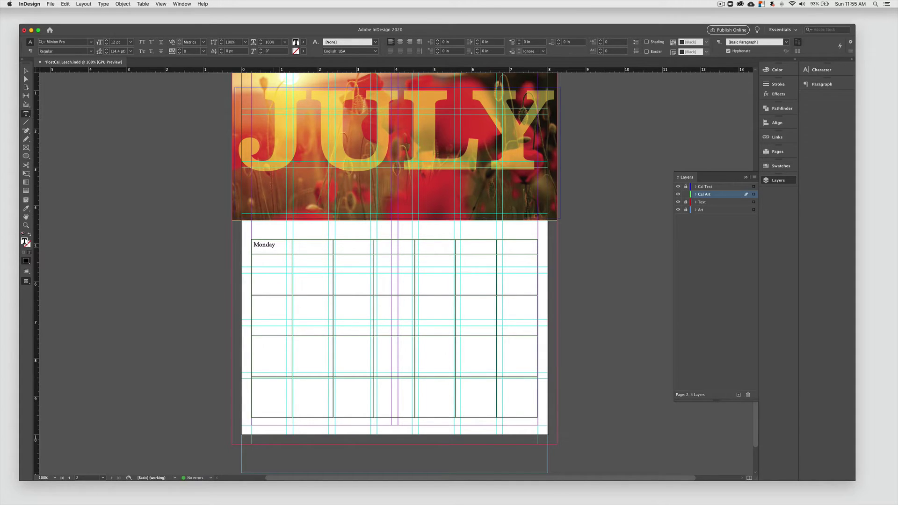
Step: Set the Monday header cell in Times New Roman
key("Escape")
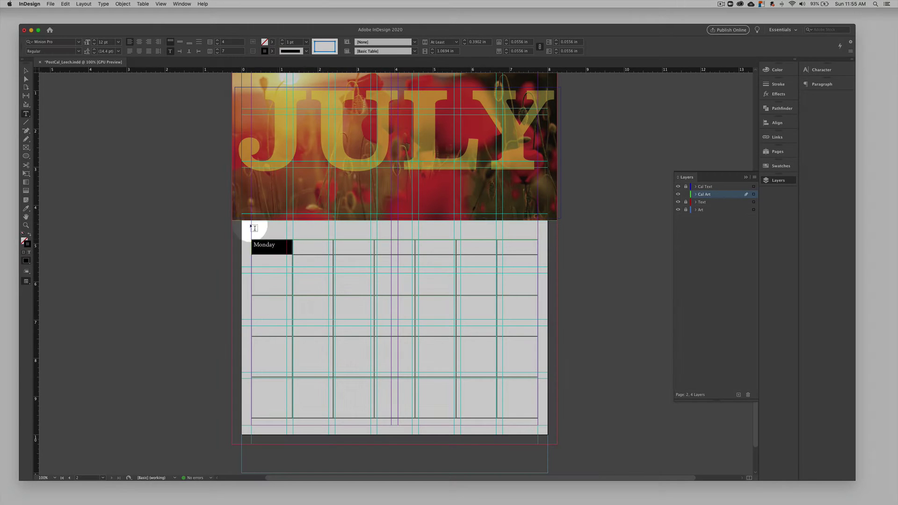
left_click(79, 42)
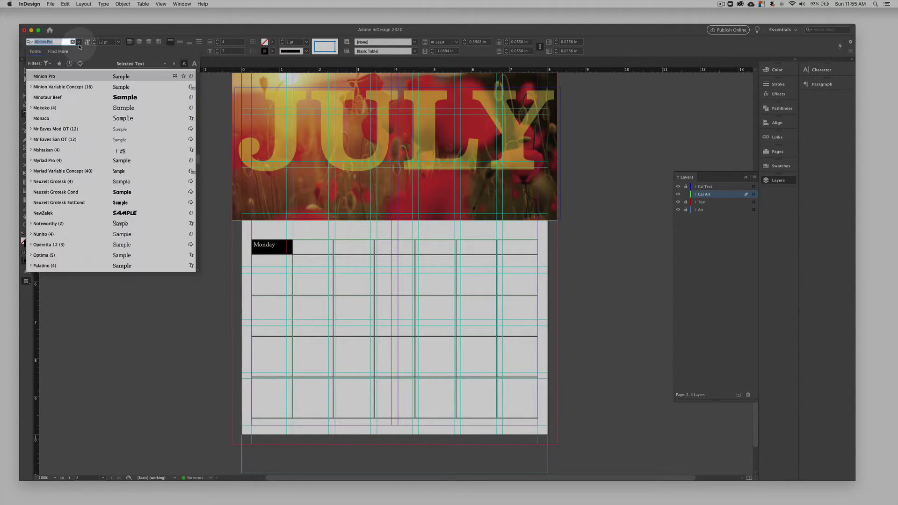
scroll(61, 93, "down", 15)
scroll(79, 141, "down", 15)
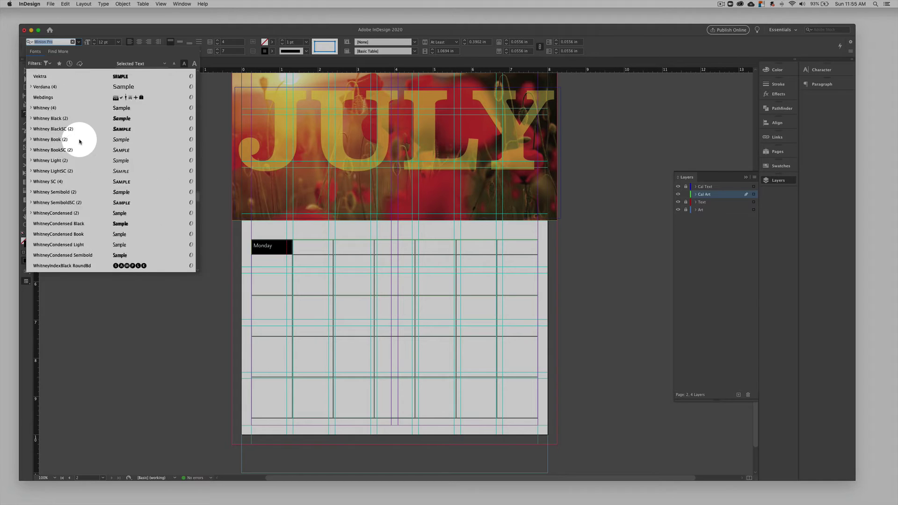
scroll(79, 141, "up", 5)
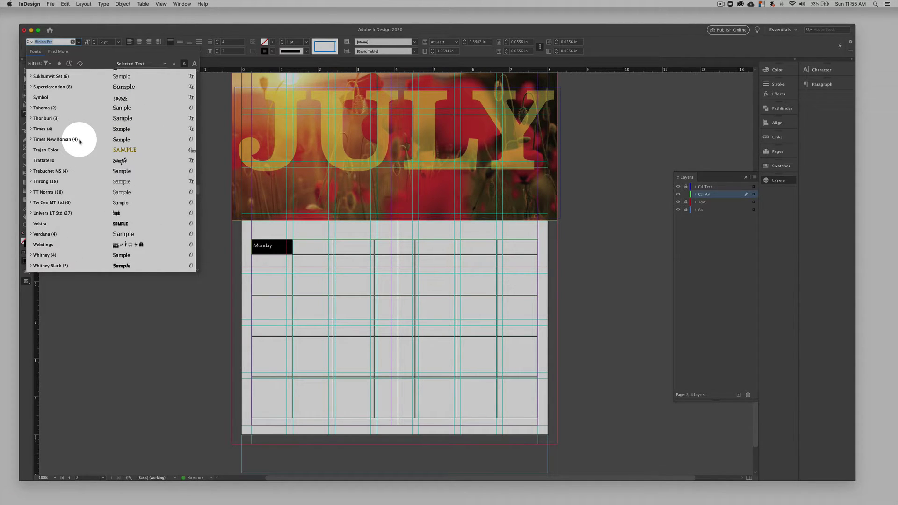
key("Escape")
Step: Fill the word Monday with the red swatch
left_click(273, 244)
left_click_drag(253, 244, 254, 244)
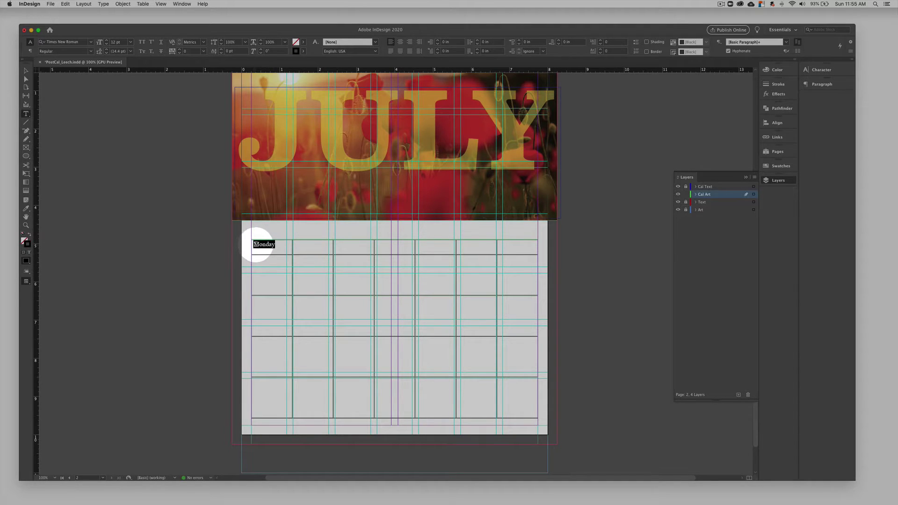
left_click(303, 42)
left_click(240, 120)
key("Escape")
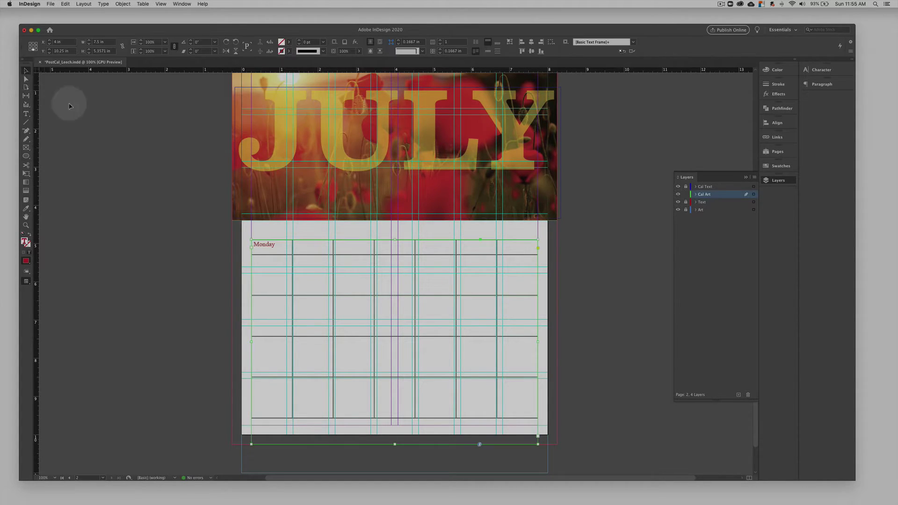
Step: Format Monday as Italic, 14 pt with Optical kerning, and centre its paragraph
double_click(273, 245)
left_click_drag(278, 245, 256, 243)
key("cmd+c")
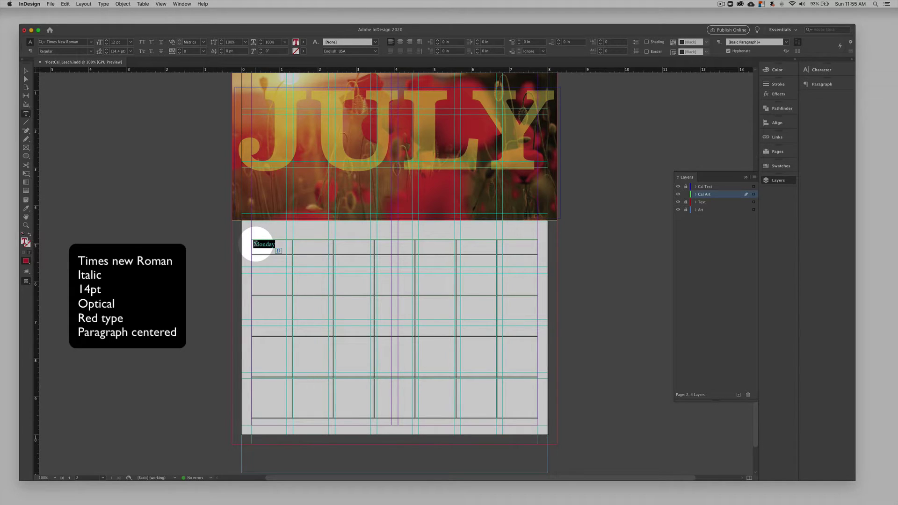
left_click(91, 51)
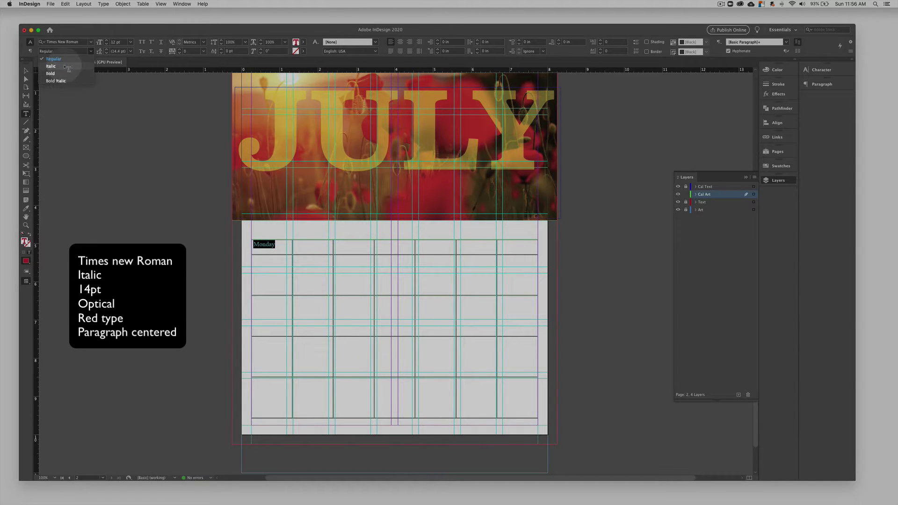
left_click(130, 41)
left_click(134, 107)
left_click(203, 42)
left_click(202, 56)
left_click(400, 42)
Step: Copy the formatted heading into the other header cells and change them to Tuesday through Sunday
left_click(280, 244)
left_click(309, 247)
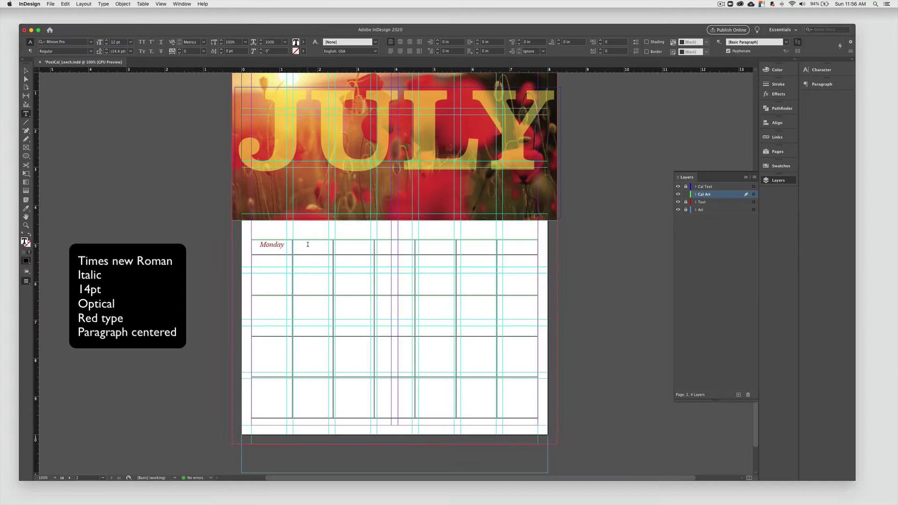
key("cmd+v")
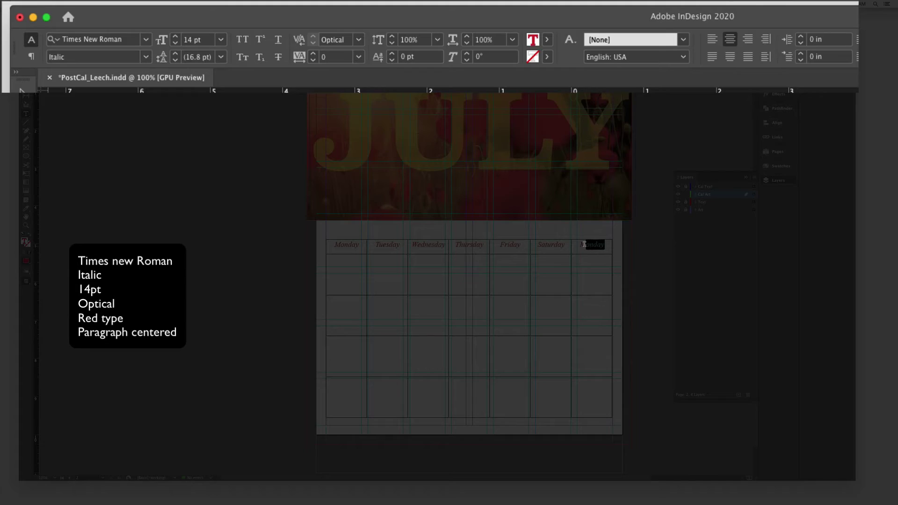
type("Sun")
Step: Enter the dates 1, 2 and 3 below the weekday headings and set the 1 in Times New Roman Bold
left_click(340, 265)
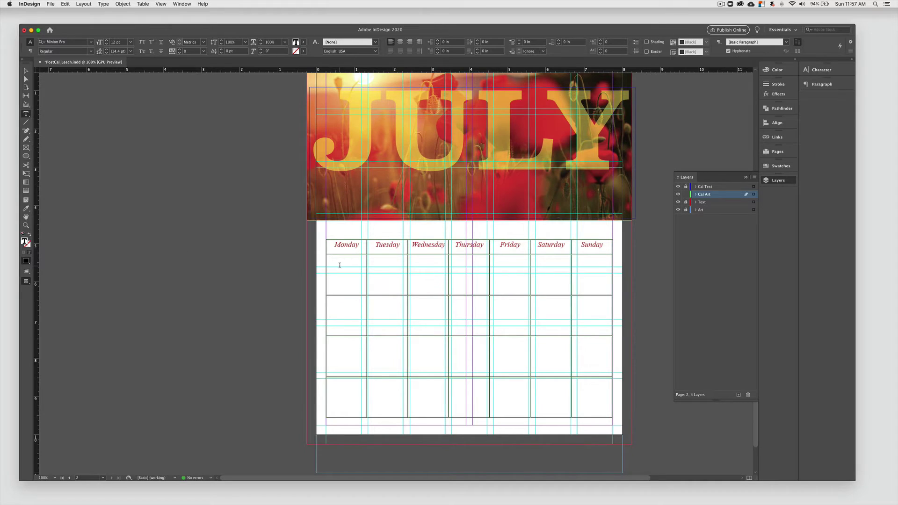
type("1")
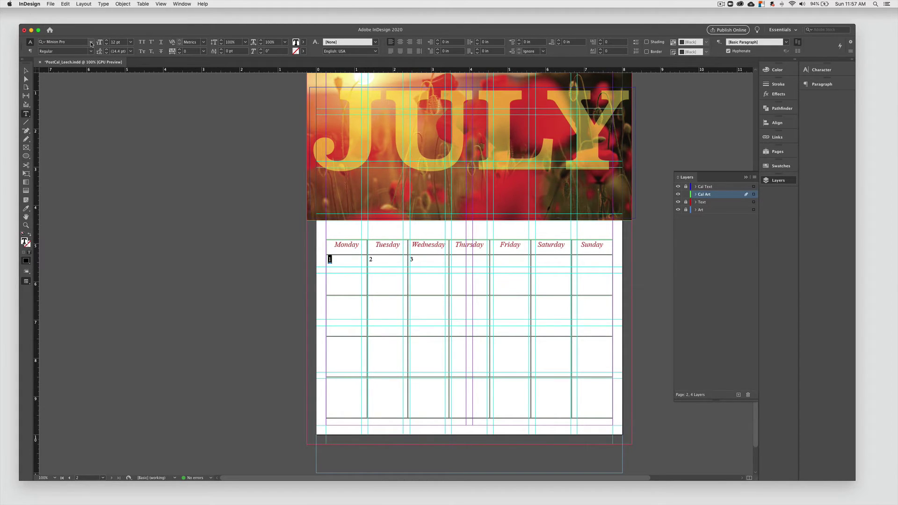
left_click(92, 43)
scroll(80, 133, "up", 15)
scroll(80, 132, "up", 15)
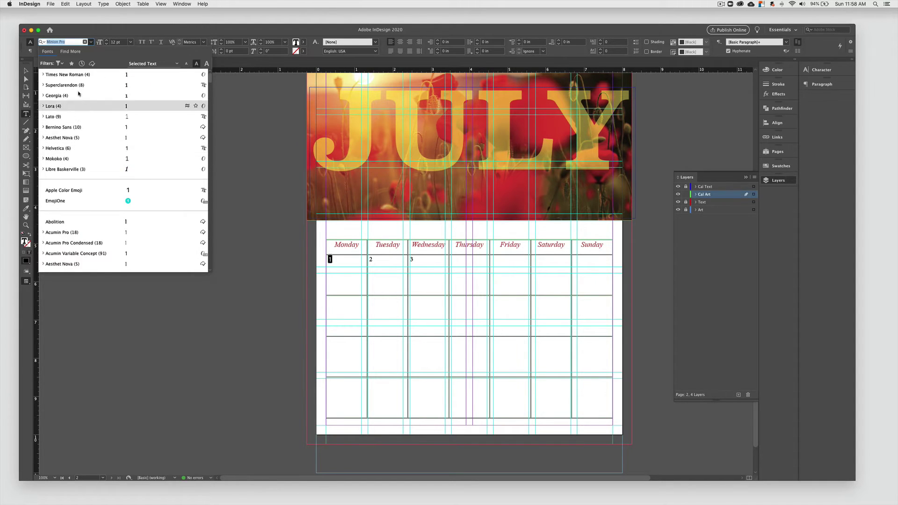
left_click(76, 75)
left_click(91, 51)
left_click(61, 74)
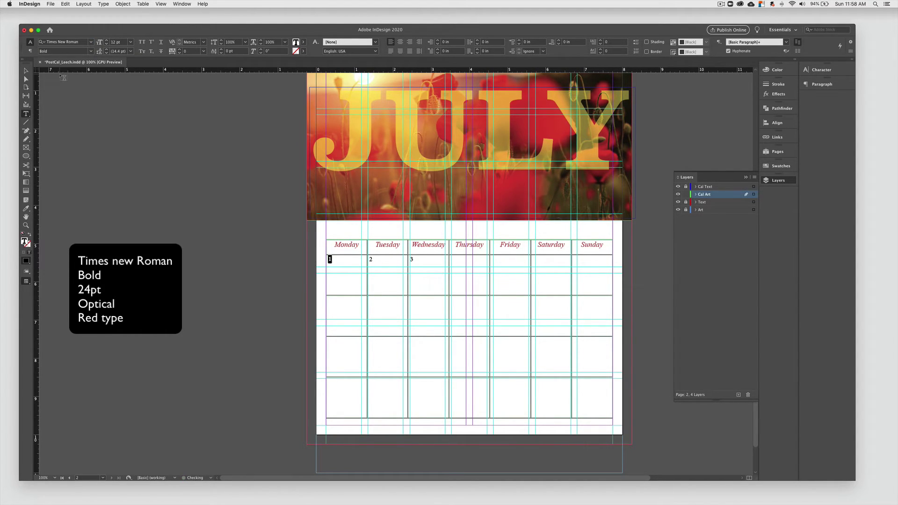
Step: Format the date 1 as 24 pt with Optical kerning and fill it with the red swatch
left_click(130, 42)
left_click(128, 121)
left_click(204, 42)
left_click(199, 53)
left_click(303, 42)
left_click(241, 117)
left_click(187, 131)
Step: Copy the formatted date into the remaining cells and number the four date rows through 28
left_click_drag(337, 261, 409, 259)
key("super+c")
key("super+v")
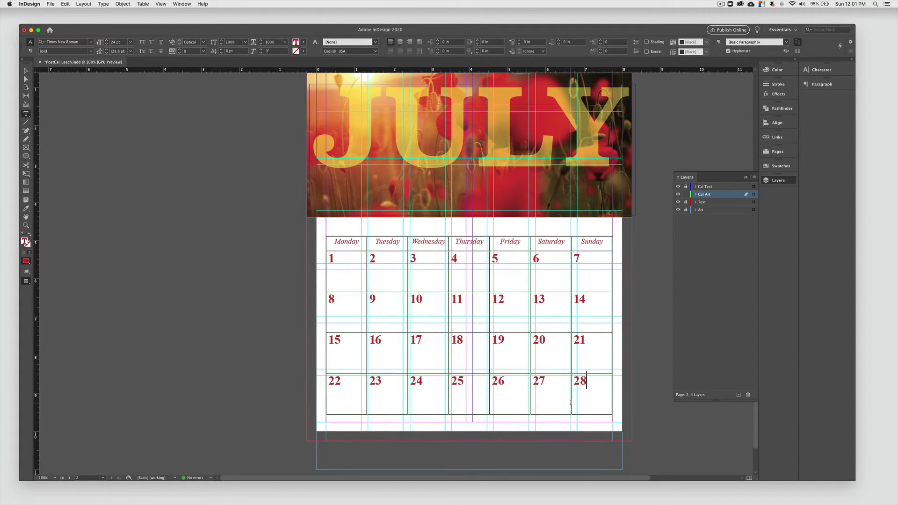
Step: Insert one new table row above the row holding 22 to 28
left_click_drag(351, 406, 572, 399)
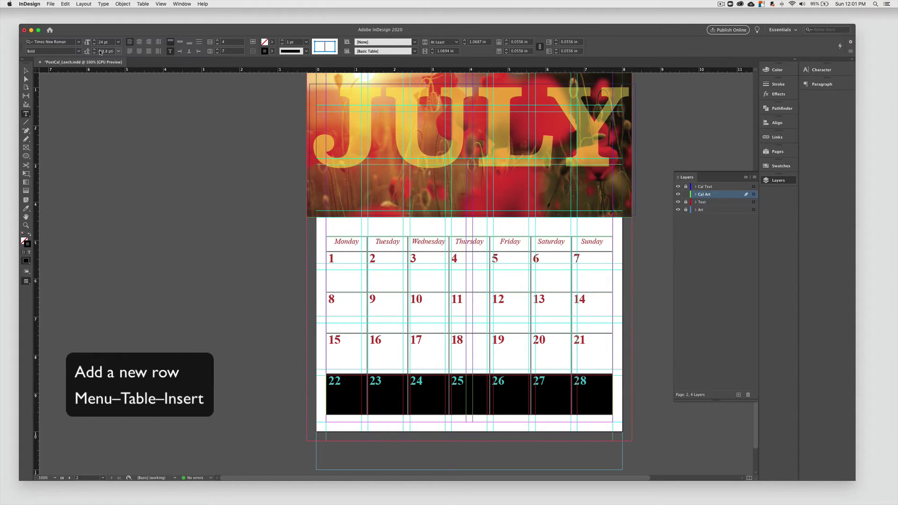
left_click(143, 4)
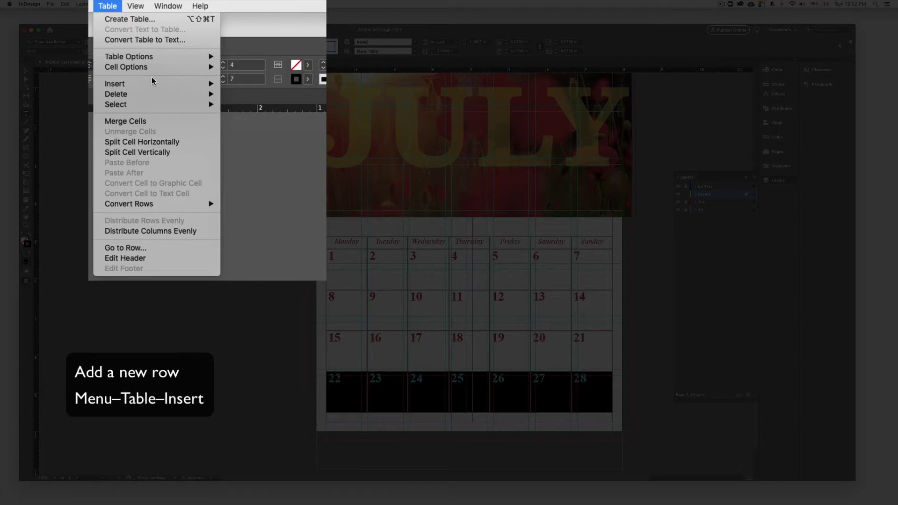
mouse_move(160, 54)
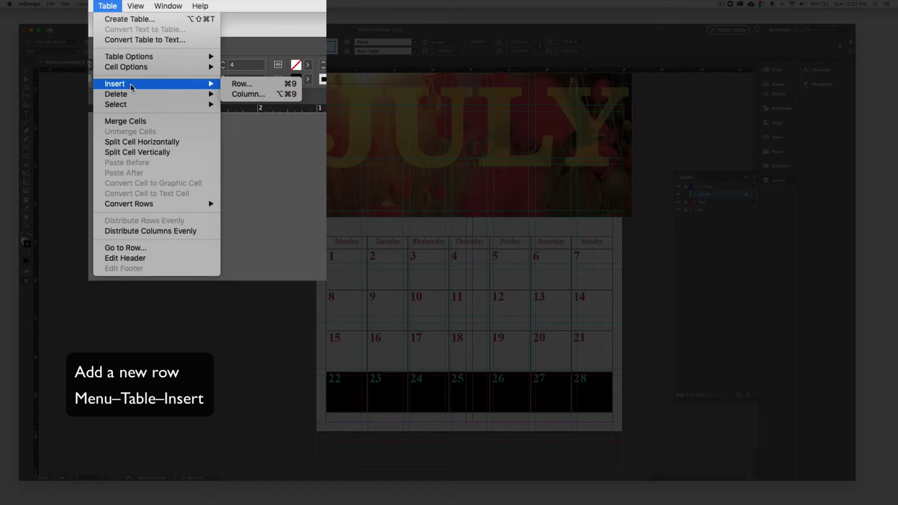
left_click(247, 57)
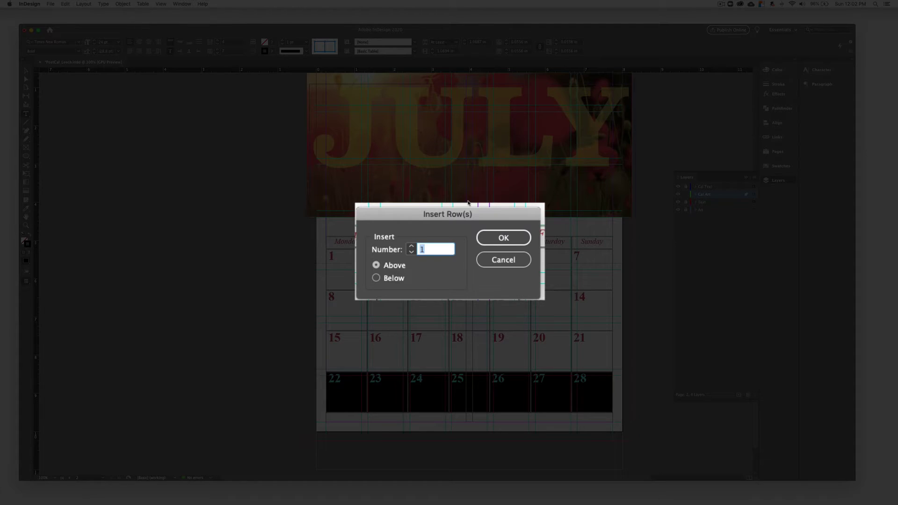
left_click(525, 241)
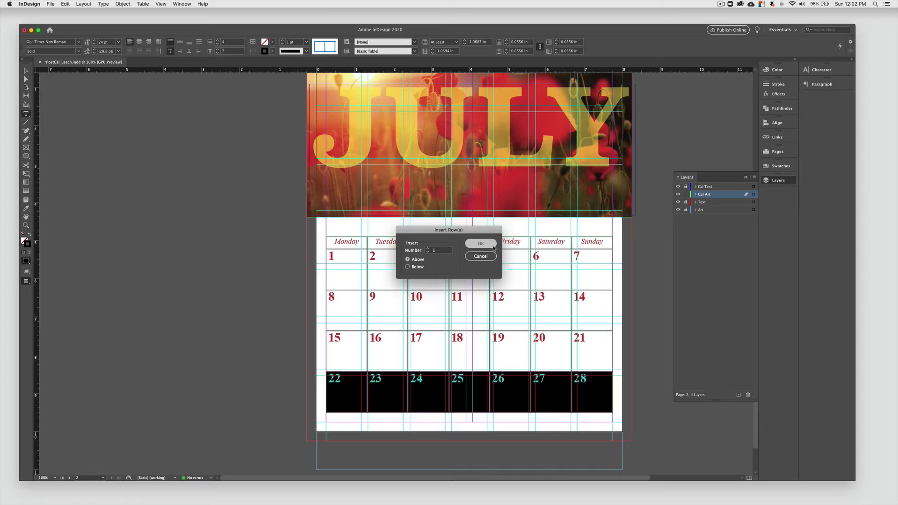
left_click(494, 245)
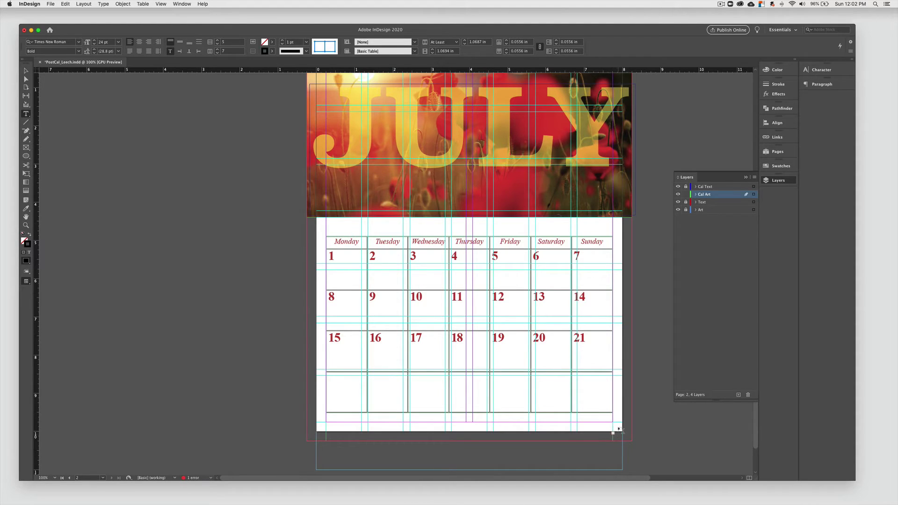
Step: Extend the table's text frame downward to about 6.16 in high to make room for the added row
left_click(26, 71)
left_click(597, 381)
left_click(608, 416)
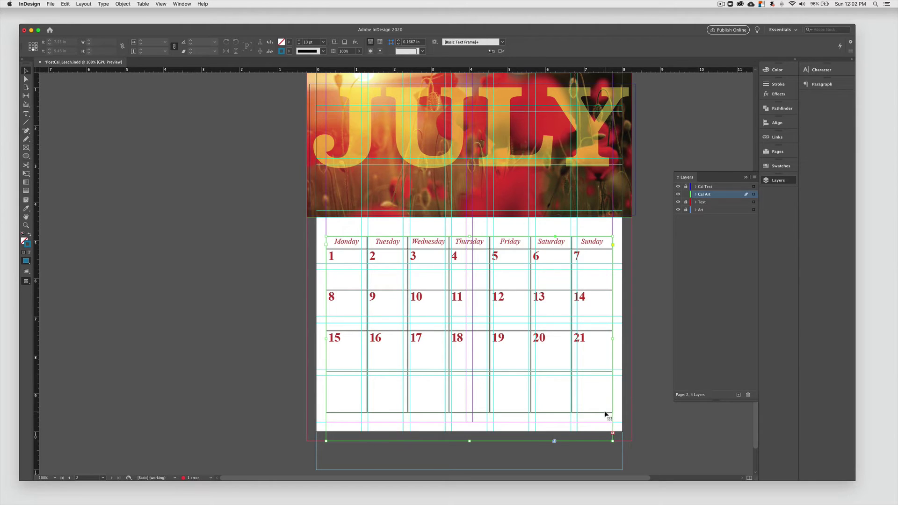
left_click_drag(470, 441, 470, 472)
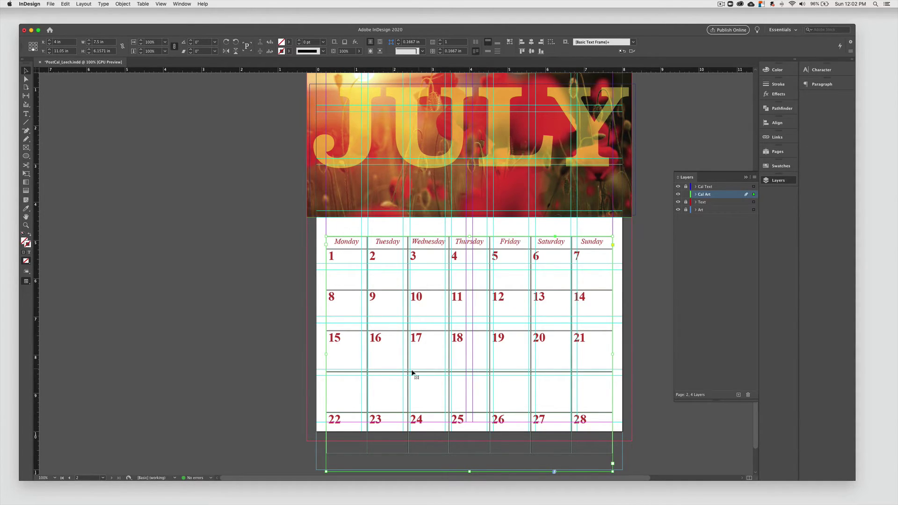
Step: Reduce the heights of the date rows so that the whole table fits down to the page's bottom margin
key("super+shift+a")
key("t")
left_click_drag(385, 372, 386, 358)
left_click_drag(394, 330, 396, 317)
left_click_drag(399, 290, 399, 275)
mouse_move(394, 369)
left_mouse_down()
mouse_move(397, 350)
mouse_move(390, 376)
left_mouse_up()
left_click_drag(393, 417, 394, 409)
left_click_drag(397, 376, 398, 401)
left_click_drag(391, 351, 397, 389)
left_click_drag(365, 302, 357, 312)
left_click_drag(359, 361, 359, 351)
left_click_drag(356, 276, 356, 281)
left_click_drag(354, 356, 353, 364)
left_click_drag(350, 317, 350, 326)
left_click_drag(350, 280, 352, 284)
left_click_drag(351, 329, 351, 320)
left_click_drag(352, 366, 352, 356)
left_click_drag(351, 394, 350, 388)
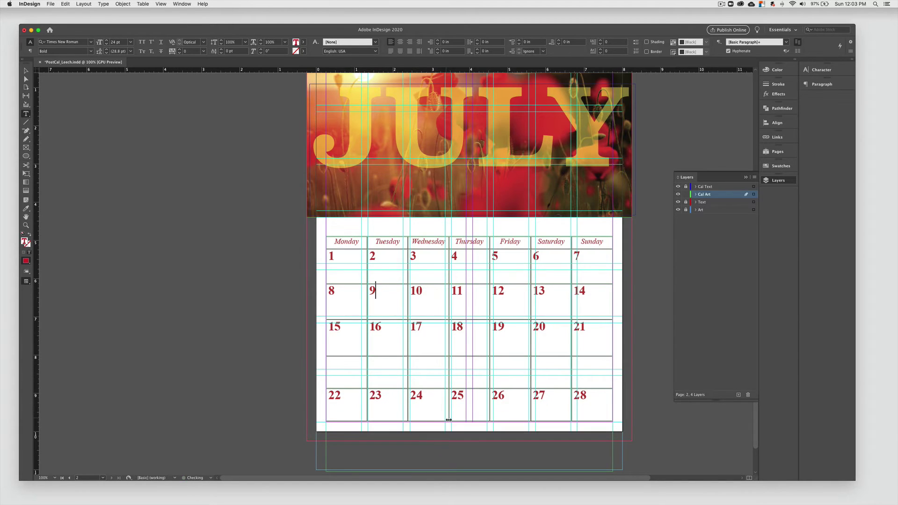
left_click(641, 393)
left_click(346, 359)
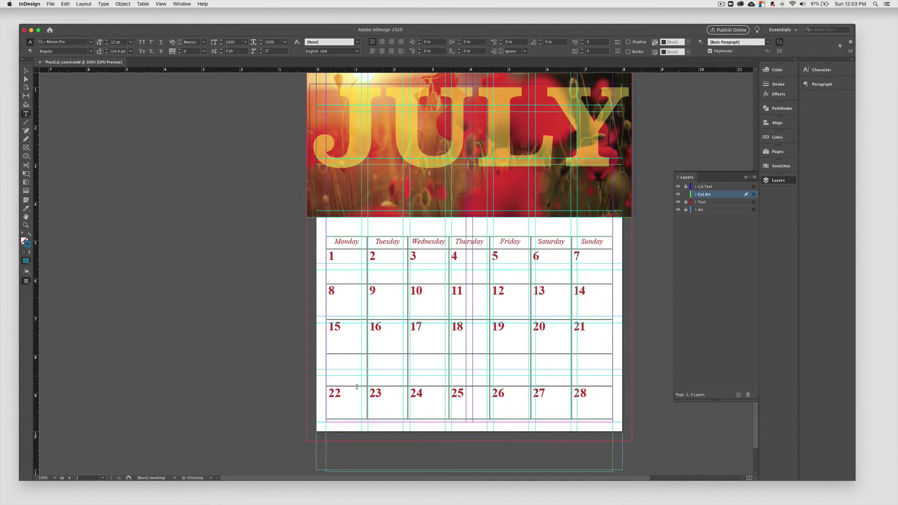
left_click_drag(354, 423, 354, 426)
Step: Copy the dates 22 to 28 from the last row into the empty row above it
left_click_drag(592, 396, 393, 363)
left_click_drag(565, 363, 382, 396)
key("cmd+v")
Step: Change the last row's first two dates to 29 and 30, and clear 24 to 27 from that row
left_click(349, 394)
key("shift+Left")
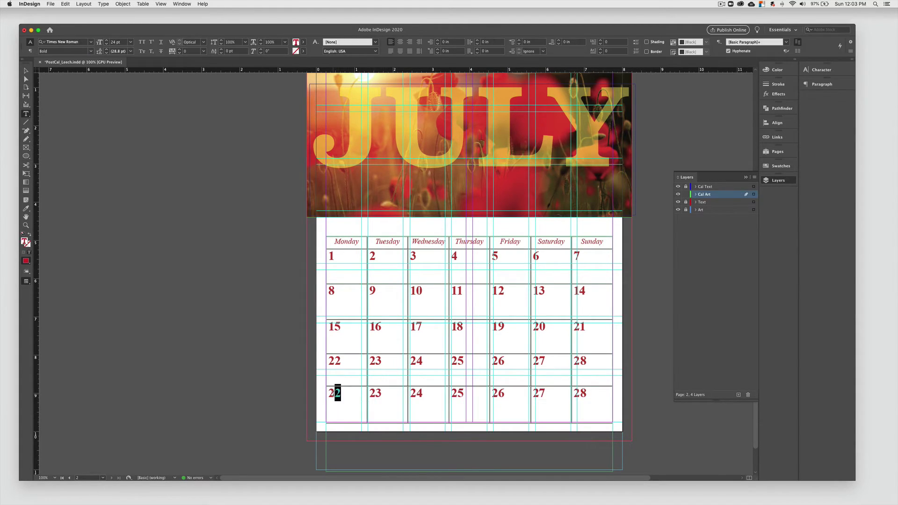
type("9")
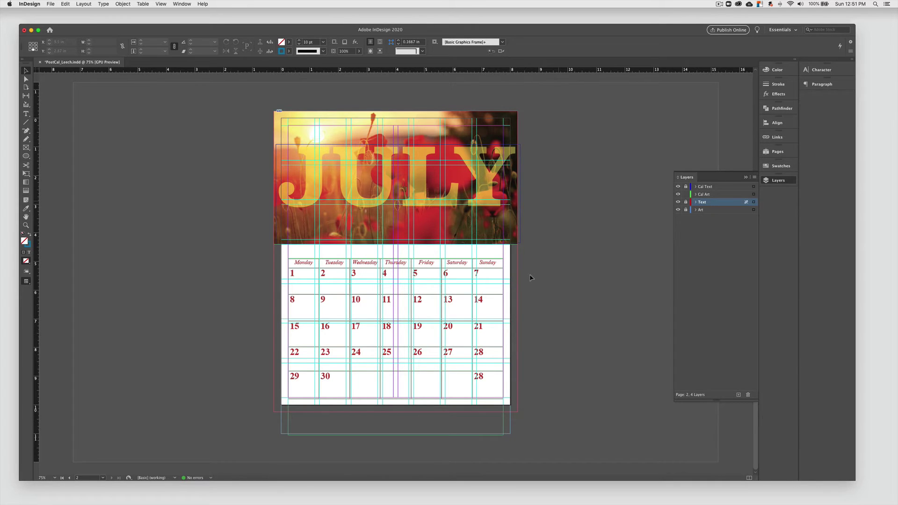
Step: Copy the curved 2020 and the Summertime in New Jersey Shore text from the postcard onto the pasteboard beside the calendar page
scroll(360, 259, "up", 5)
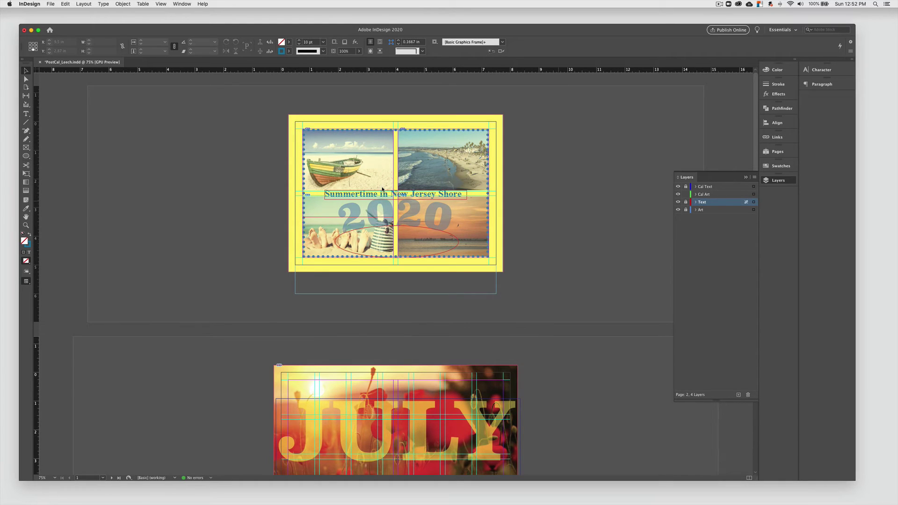
left_click(685, 209)
left_click(458, 247)
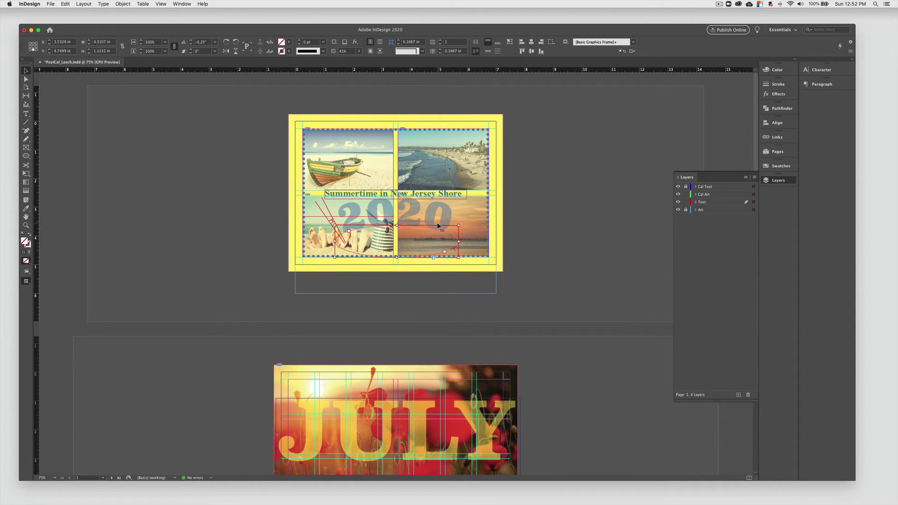
left_click(464, 192, "shift")
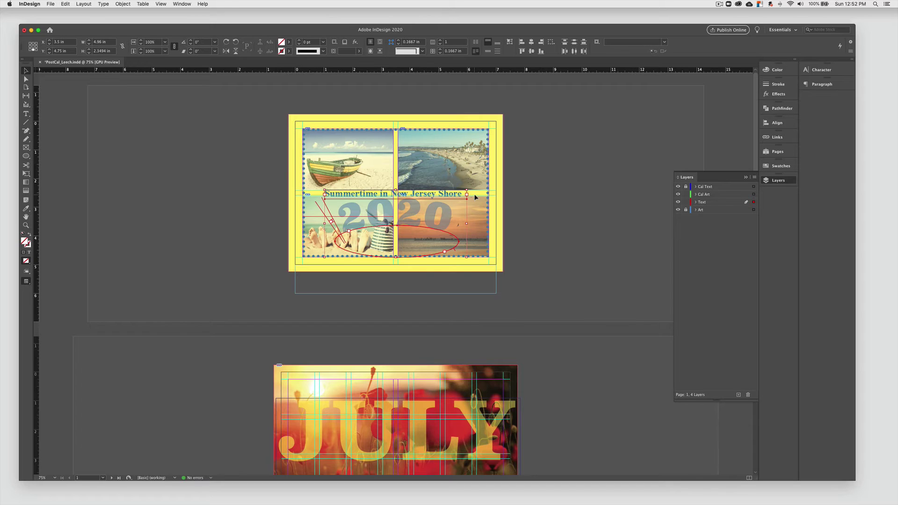
scroll(554, 276, "down", 5)
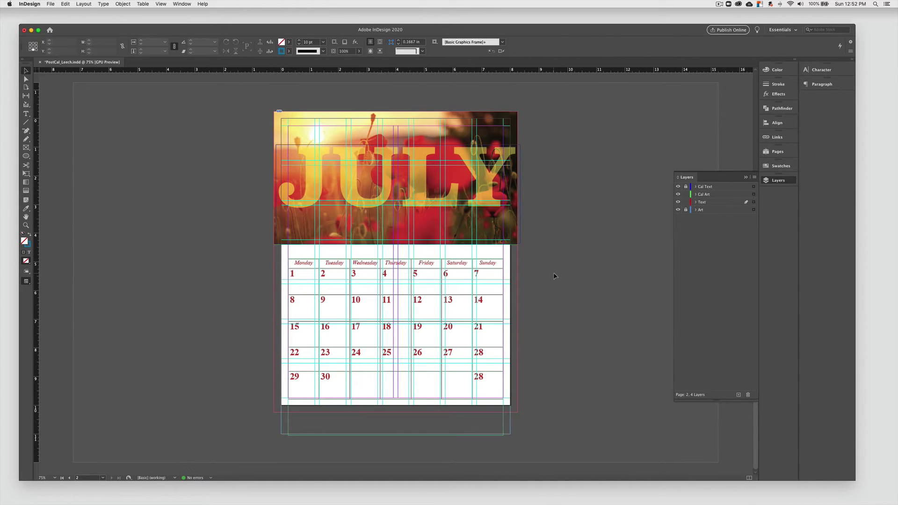
key("super+v")
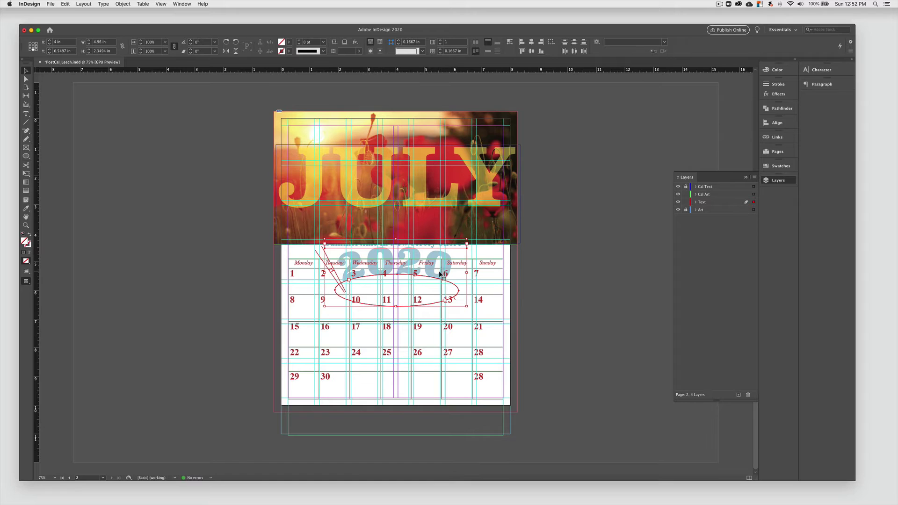
left_click_drag(434, 276, 220, 277)
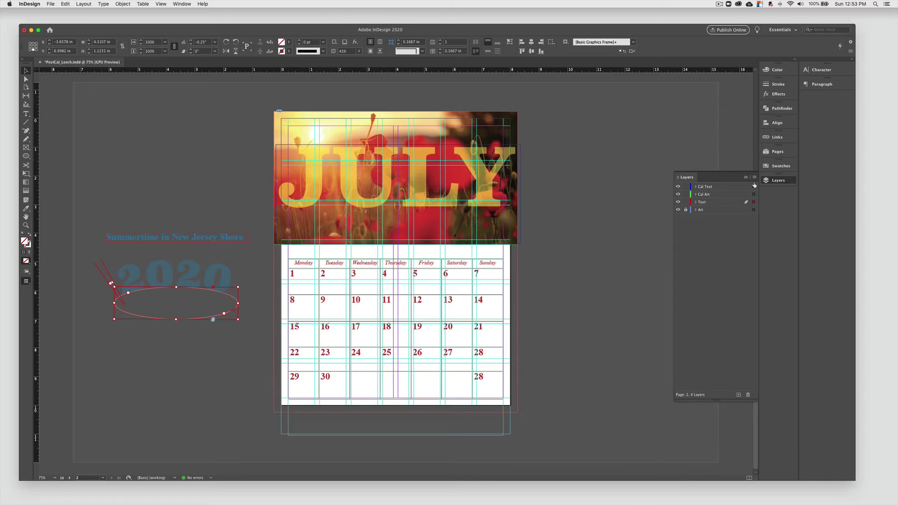
Step: Move the pasted 2020 and Summertime text objects to the Cal Text layer and lock the Text layer
left_click_drag(753, 188, 753, 187)
left_click(728, 187)
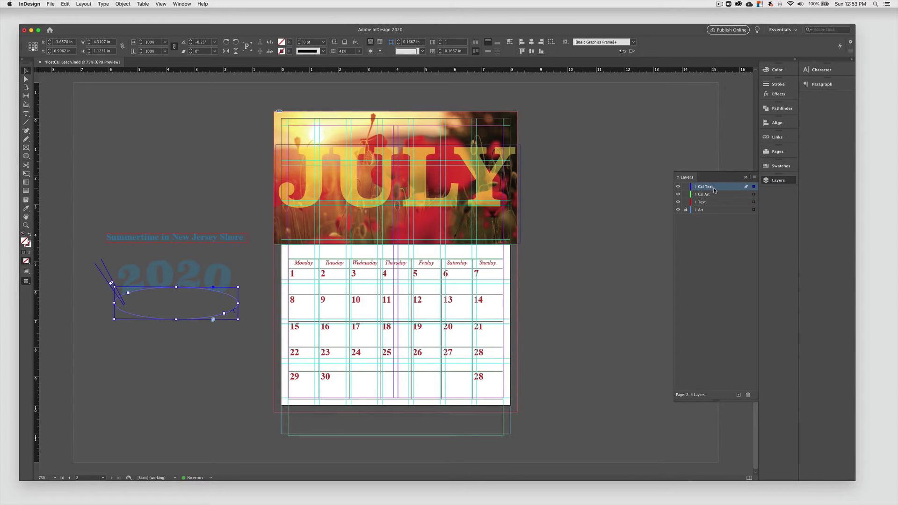
left_click(192, 239)
left_click_drag(805, 185, 799, 143)
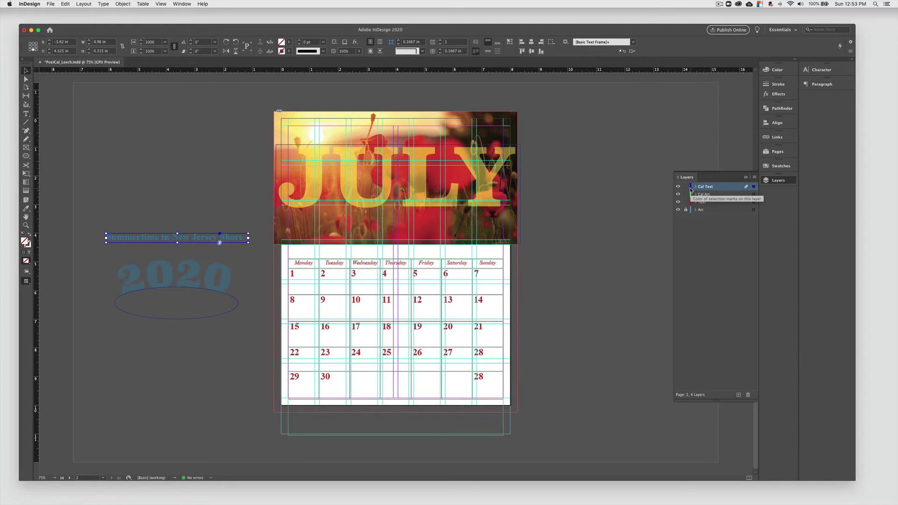
left_click(686, 203)
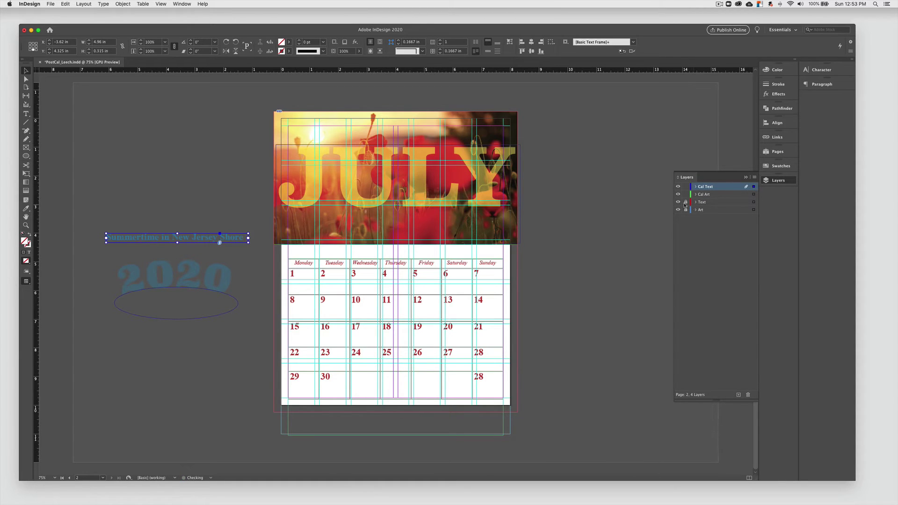
Step: Place the curved 2020 over the poppy photo, above the last letters of JULY
scroll(453, 182, "up", 5)
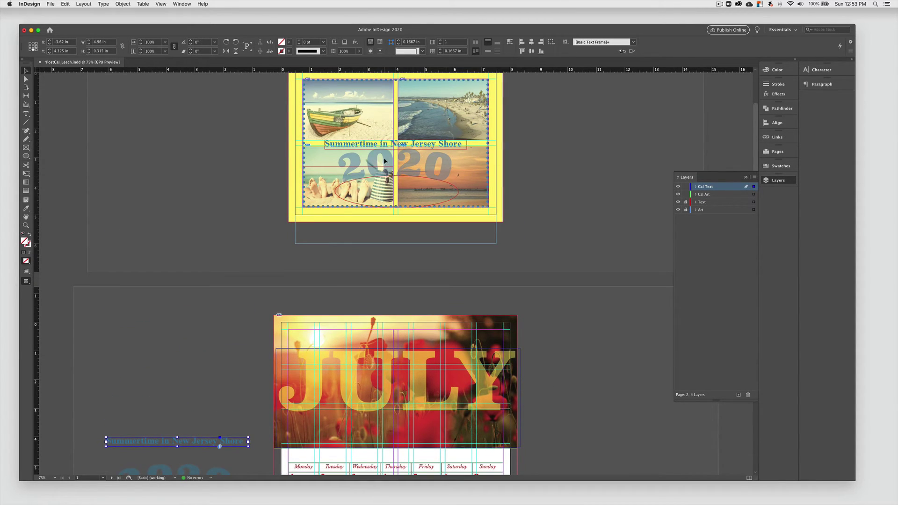
scroll(546, 311, "down", 4)
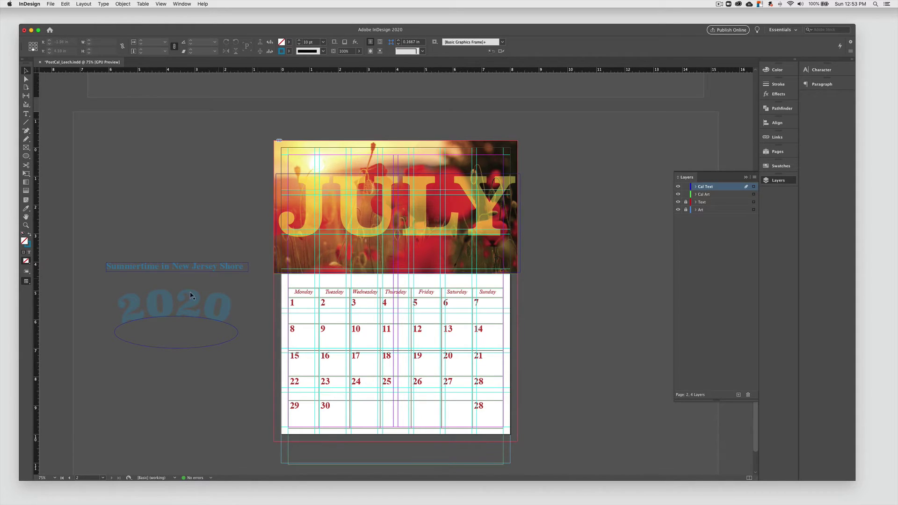
left_click(200, 318)
left_click_drag(211, 320, 476, 180)
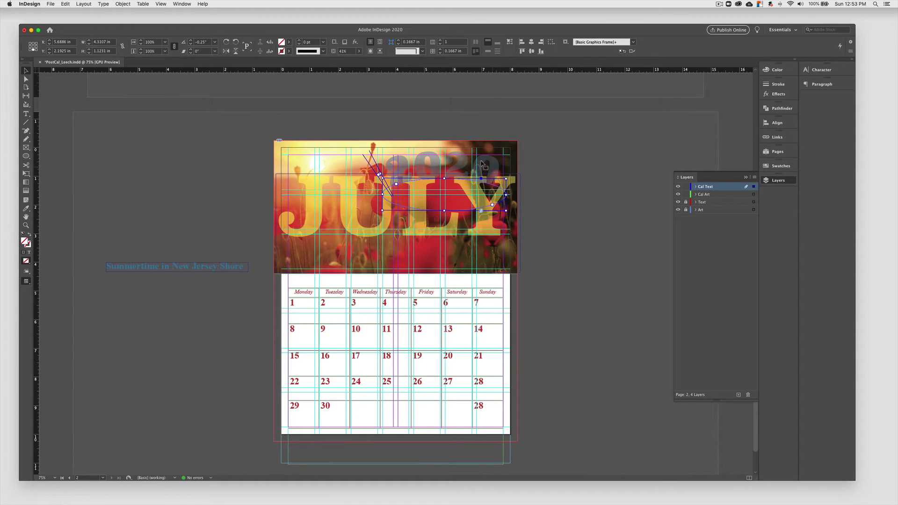
left_click_drag(457, 171, 400, 164)
Step: Fill the 2020 text on the calendar photo with the yellow swatch C=0 M=0 Y=100 K=0
key("t")
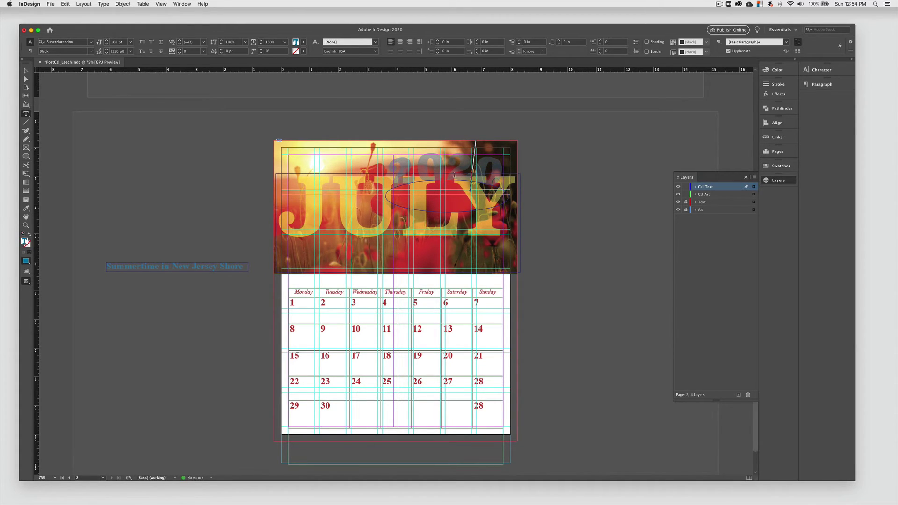
key("ctrl+a")
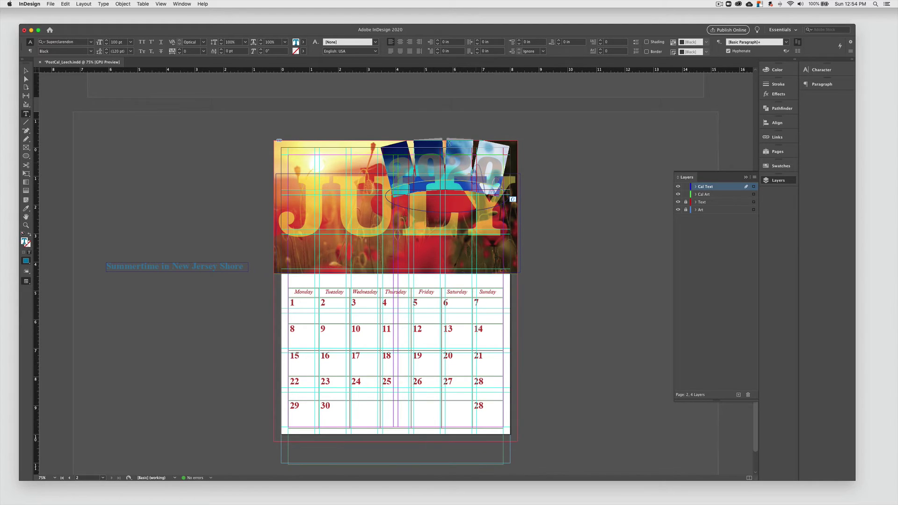
left_click(303, 42)
left_click(245, 95)
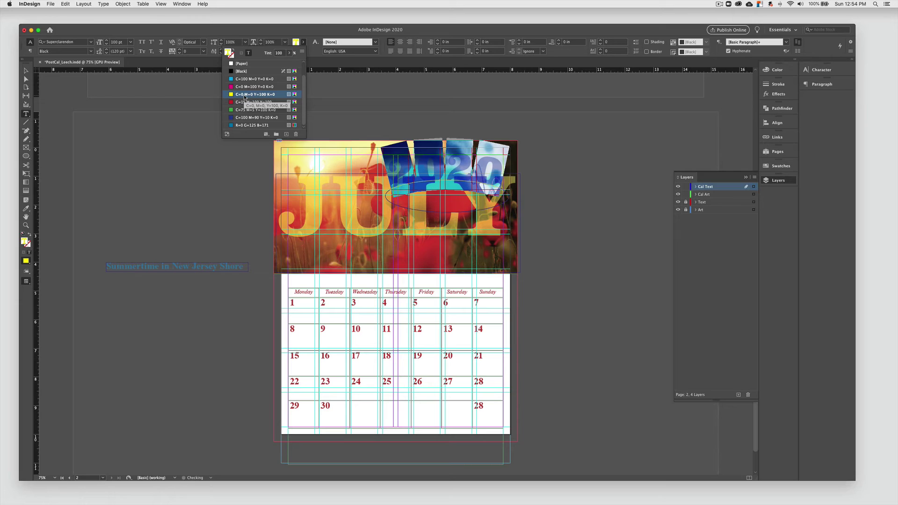
left_click(244, 95)
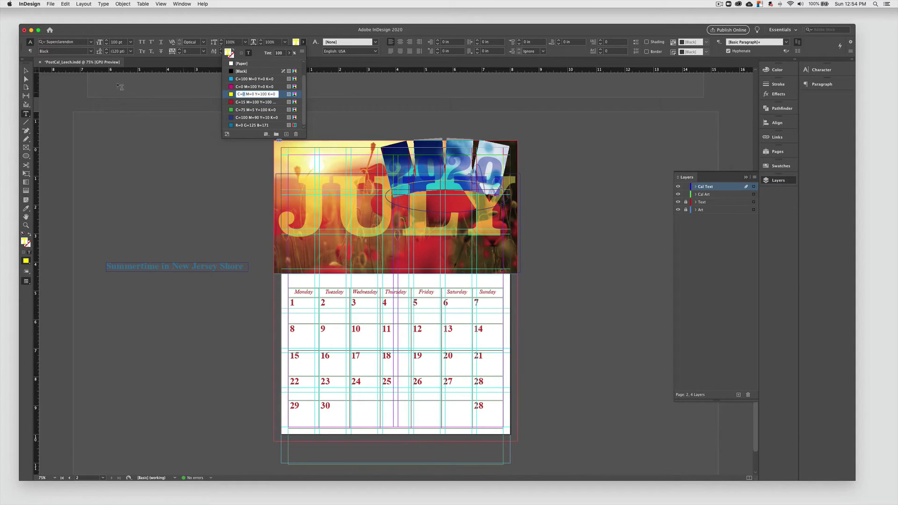
left_click(25, 71)
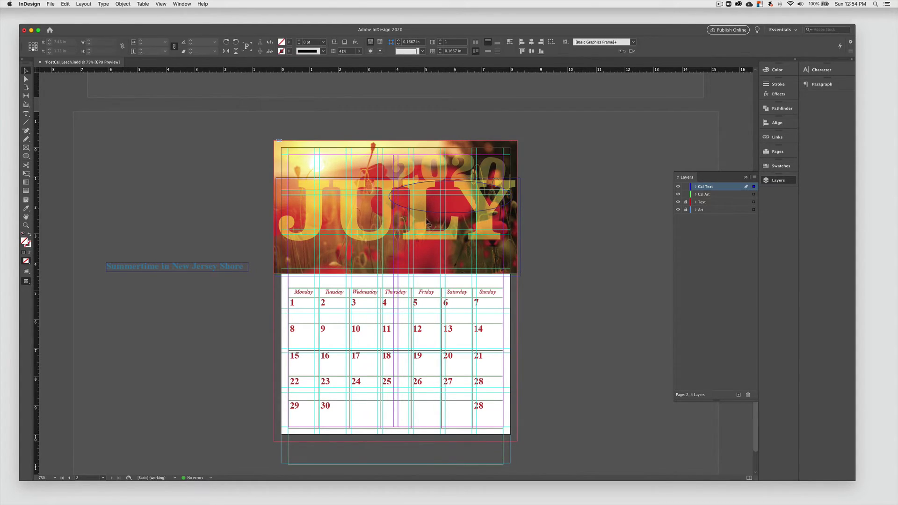
left_click(440, 214)
left_click(544, 200)
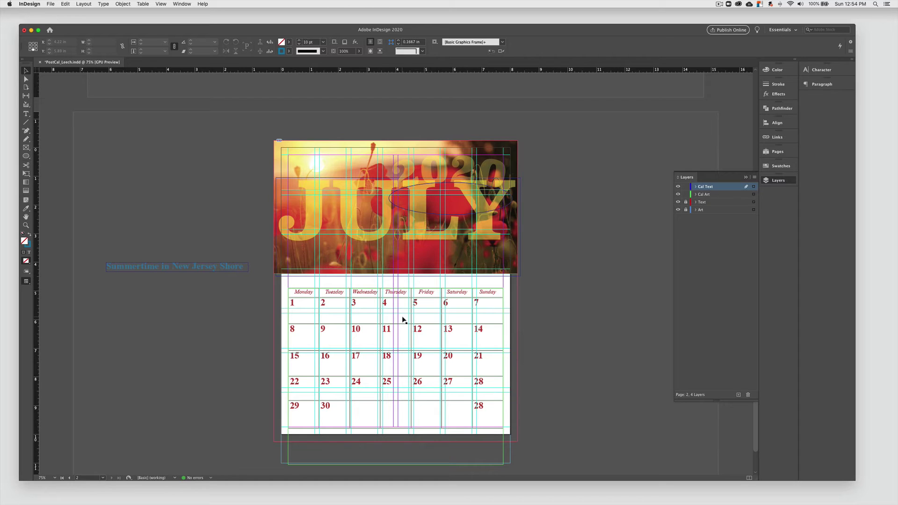
Step: Give the cells for dates 1 to 4 a C=15 M=100 Y=100 red stroke and a C=0 M=0 Y=100 K=0 yellow fill
scroll(403, 320, "up", 8)
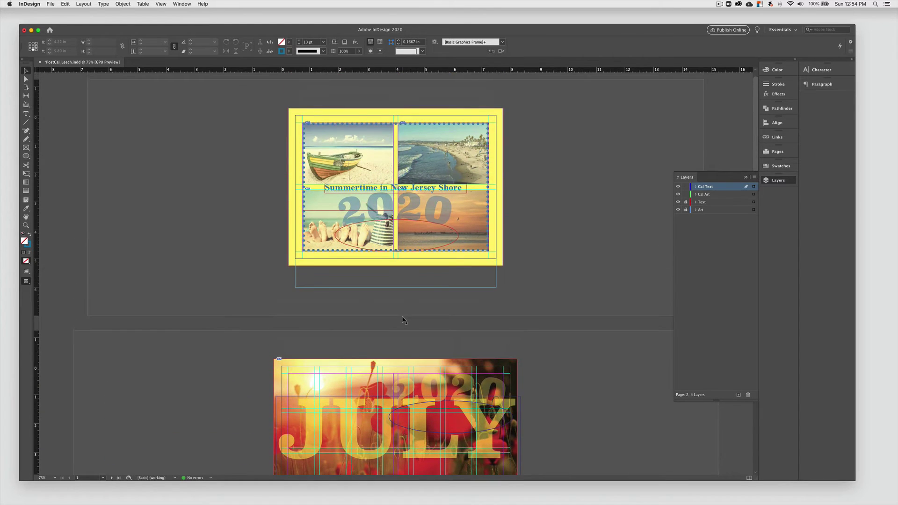
scroll(404, 320, "down", 7)
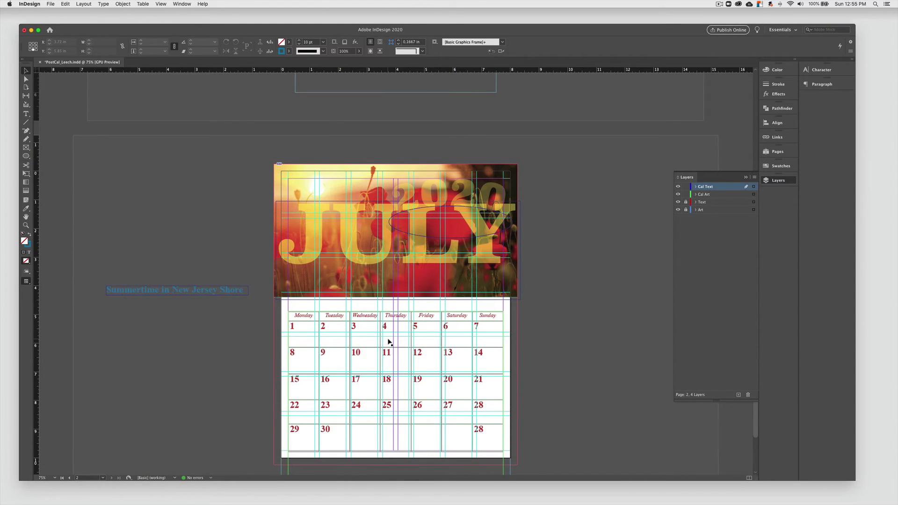
left_click(388, 342)
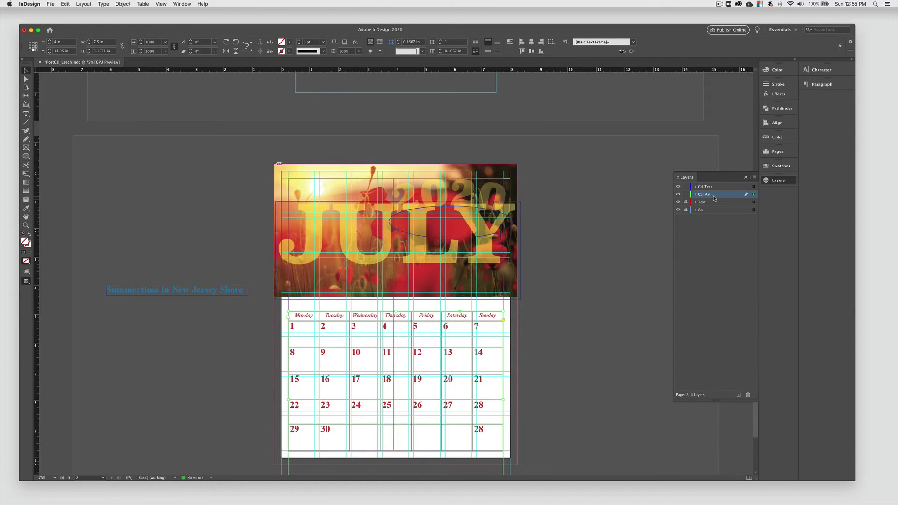
double_click(311, 341)
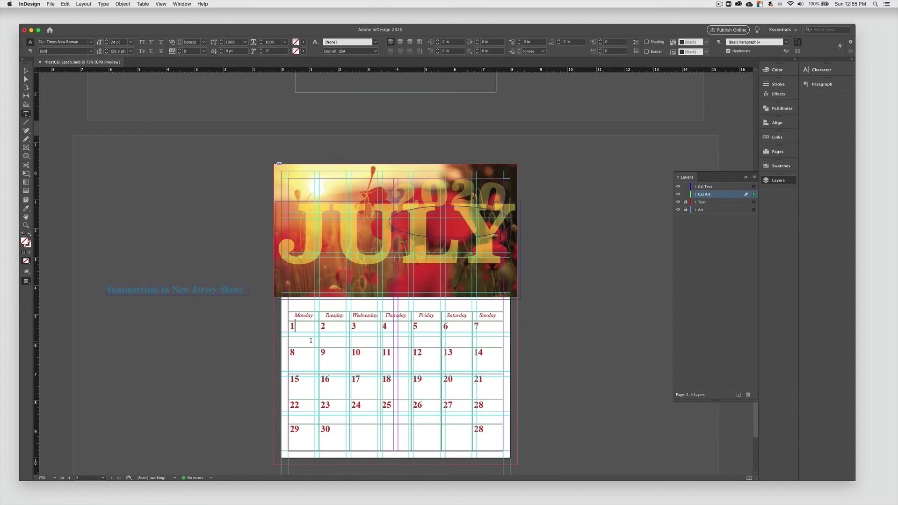
left_click_drag(312, 337, 388, 337)
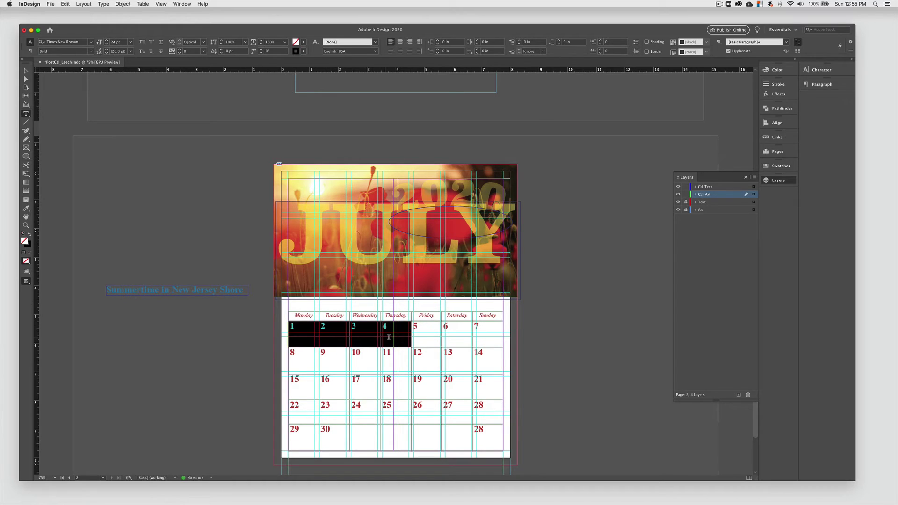
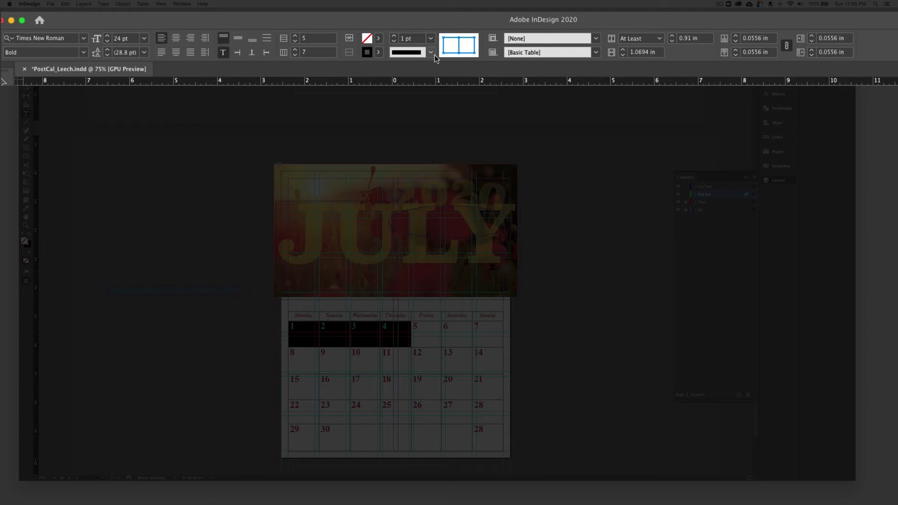
left_click(459, 49)
left_click(381, 52)
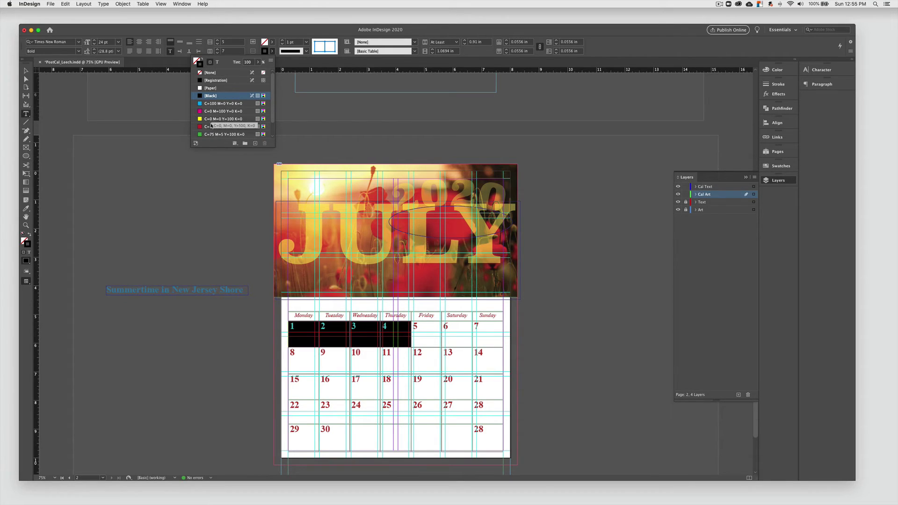
left_click(211, 126)
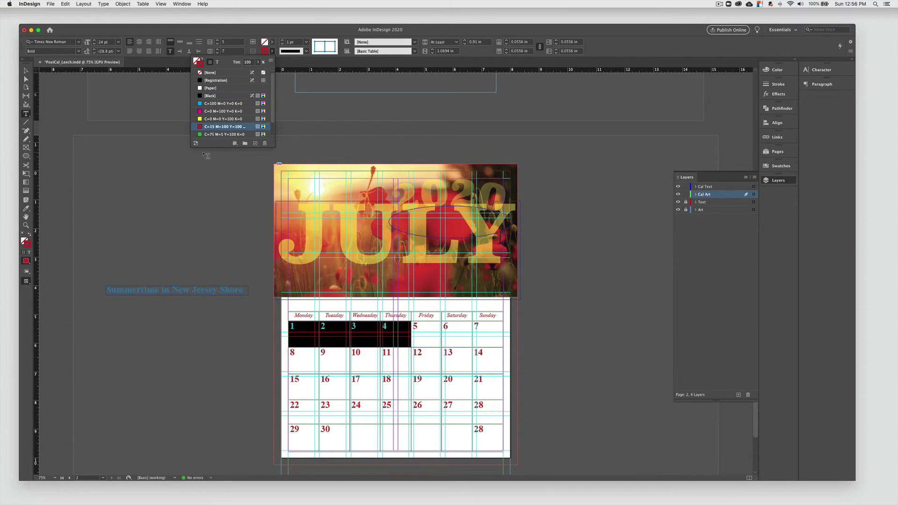
left_click(271, 42)
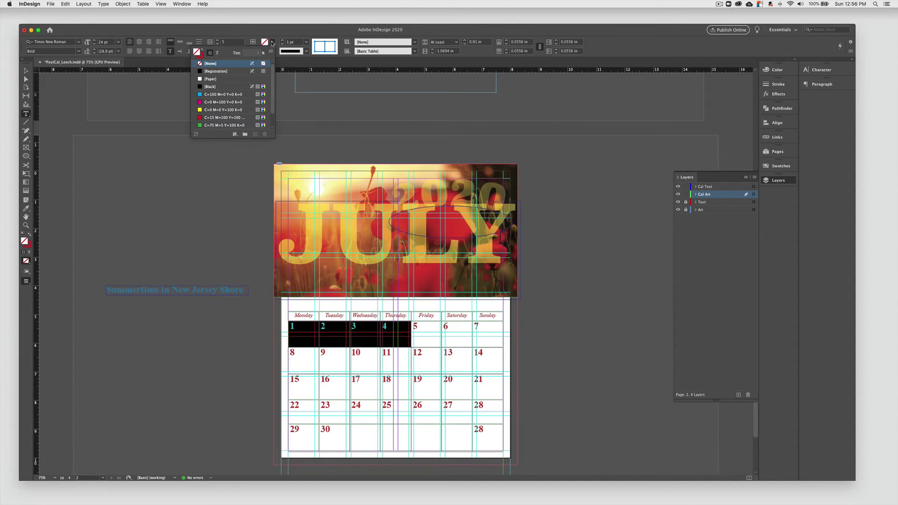
left_click(210, 110)
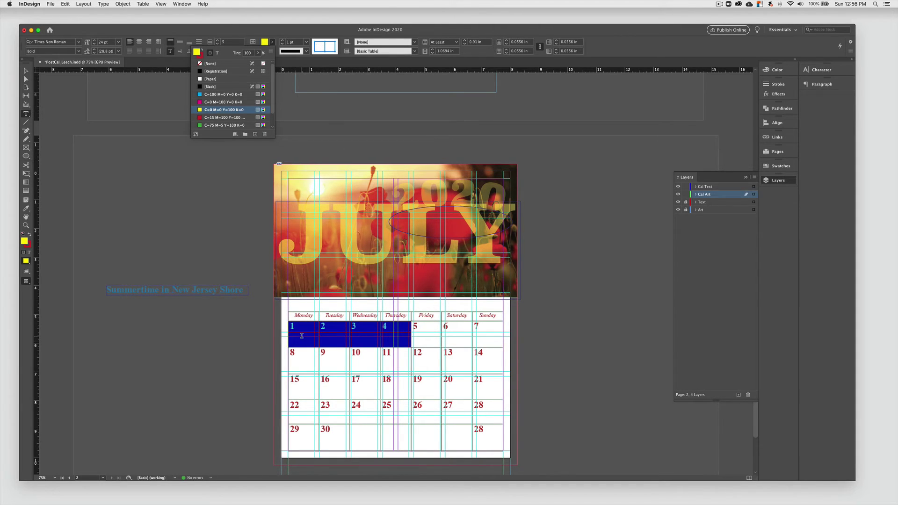
Step: Copy the words New Jersey Shore from the pasteboard title into the July 4 cell, beneath the date
left_click(172, 290)
left_click_drag(173, 291, 246, 291)
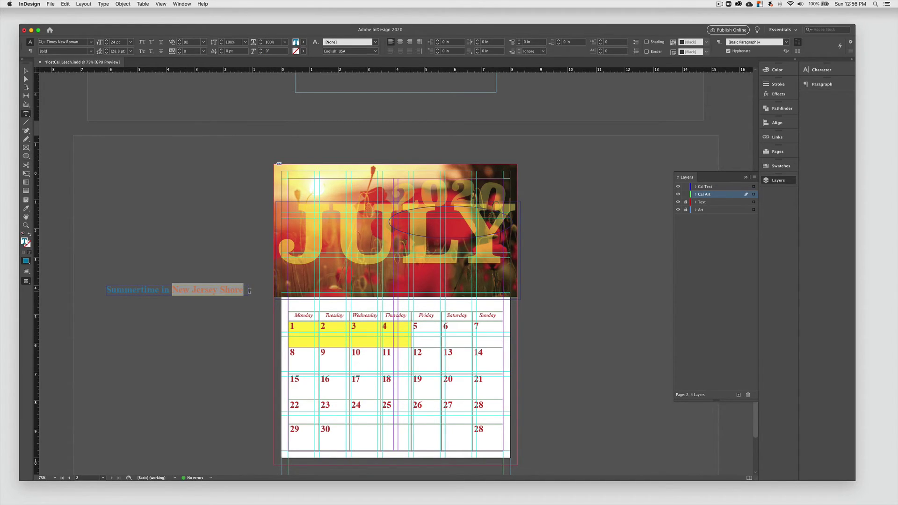
left_click(387, 327)
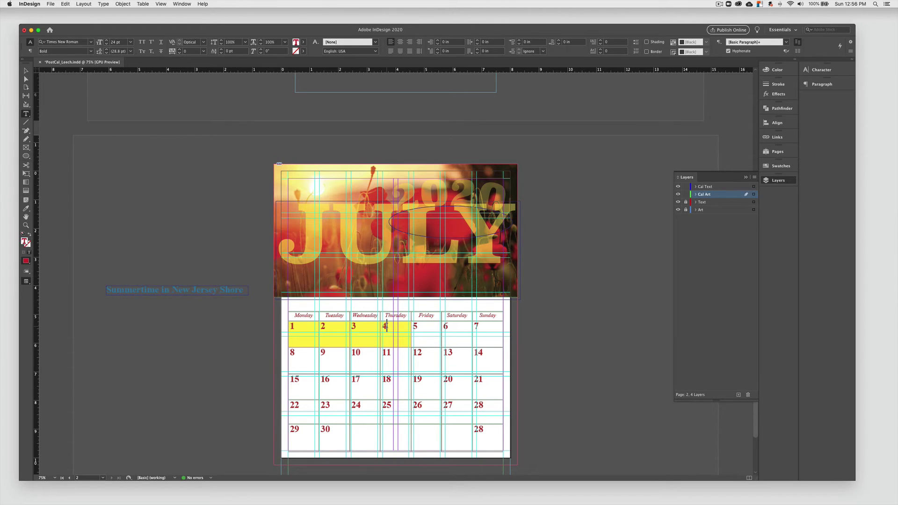
type("New Jersey Shore")
Step: Reduce the New Jersey Shore text in the July 4 cell to 12 pt
left_click_drag(406, 361, 381, 338)
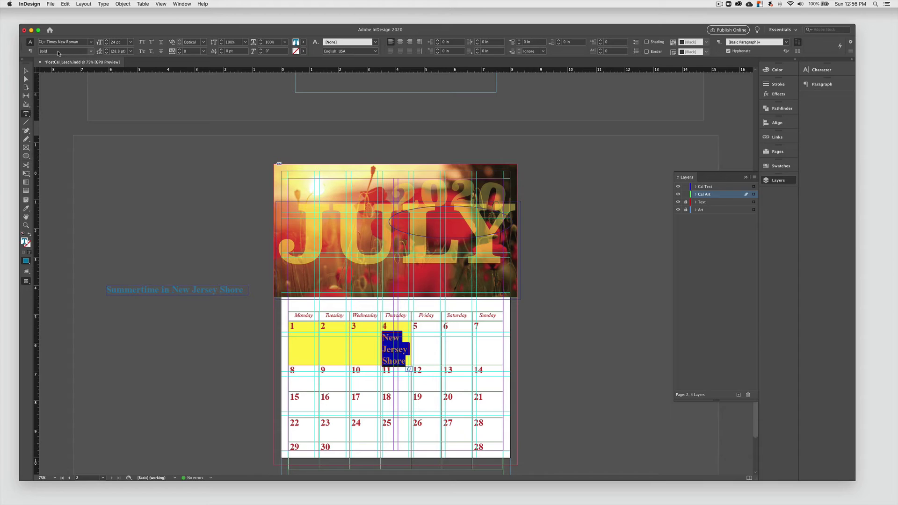
left_click(131, 42)
left_click(131, 96)
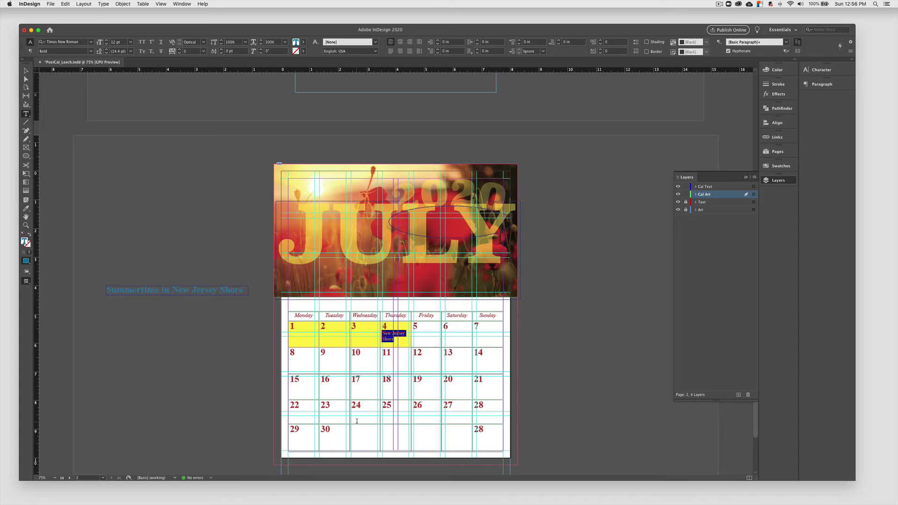
Step: Colour the New Jersey Shore text in the July 4 cell with the red C=15 M=100 Y=100 swatch
scroll(357, 421, "down", 3)
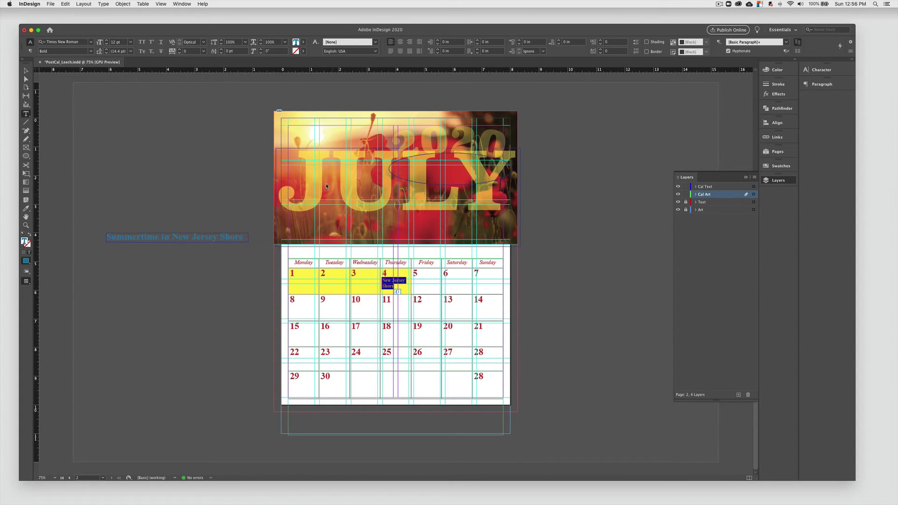
left_click(303, 42)
left_click(248, 102)
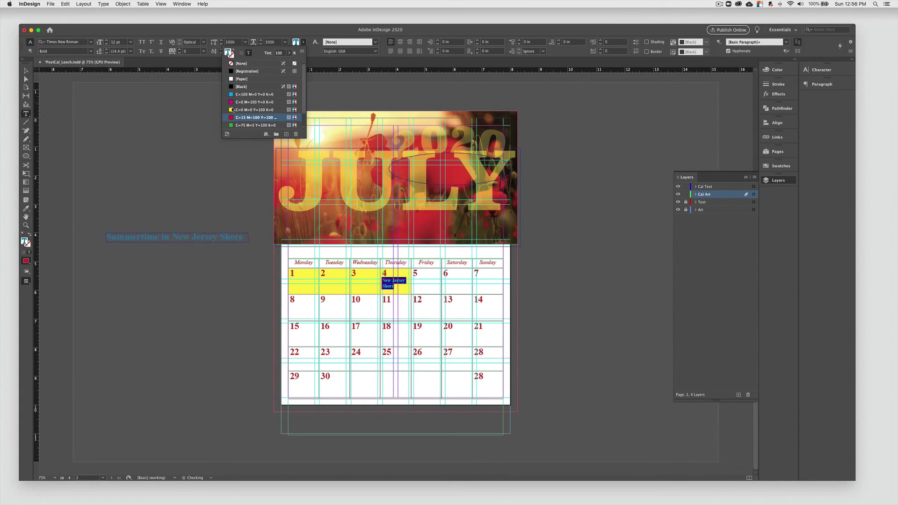
key("Escape")
left_click(190, 203)
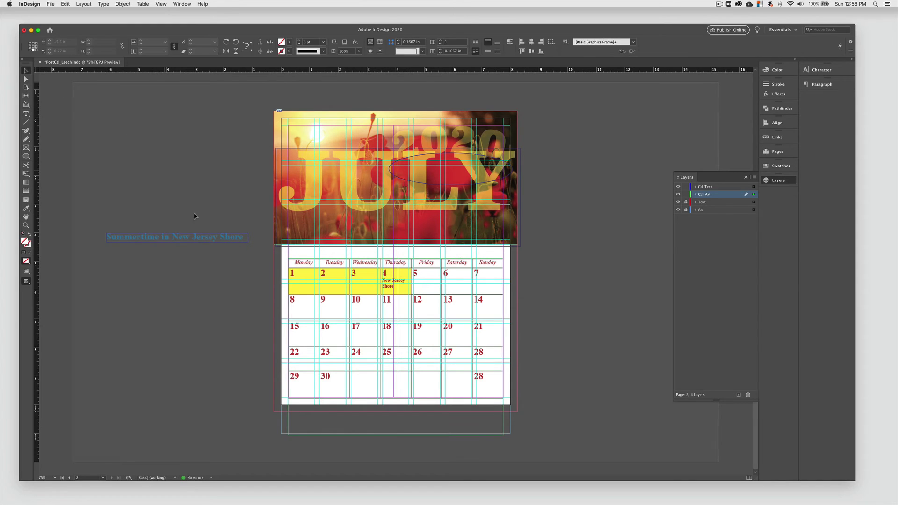
Step: Delete the Summertime in New Jersey Shore text frame from the pasteboard and switch the document to preview display
left_click(198, 241)
key("Delete")
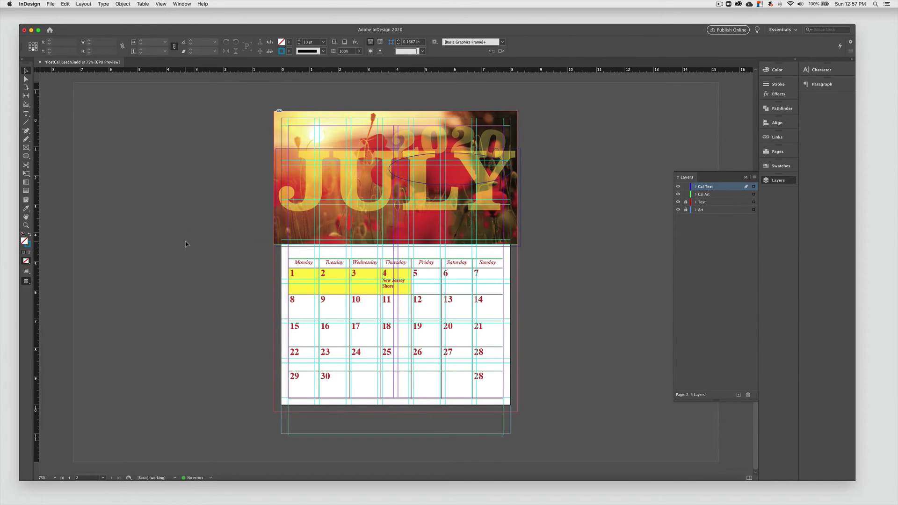
key("w")
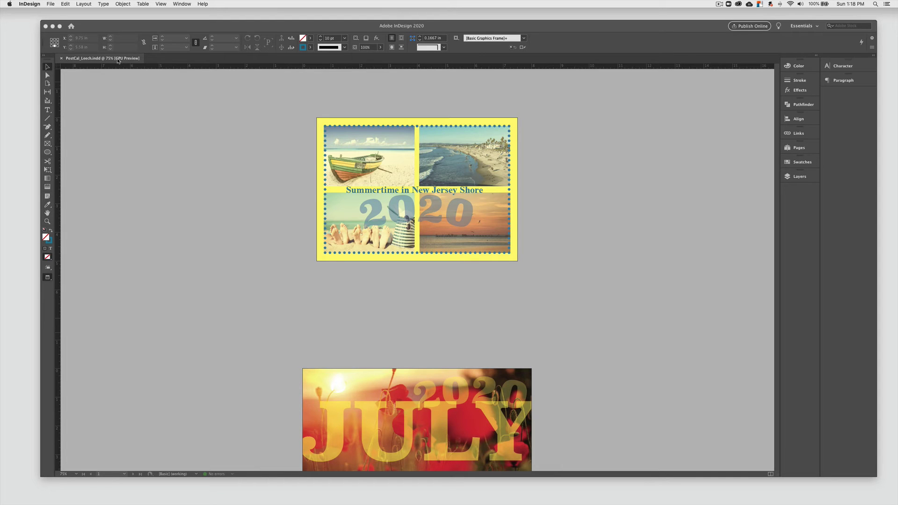
Step: Save the document to the Desktop as an InDesign 2020 document under its existing name, replacing the earlier file
left_click(51, 5)
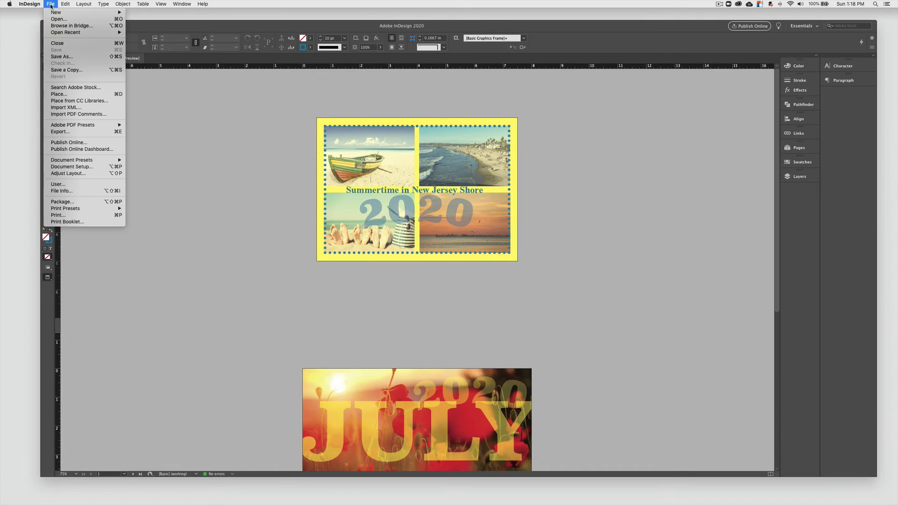
left_click(74, 57)
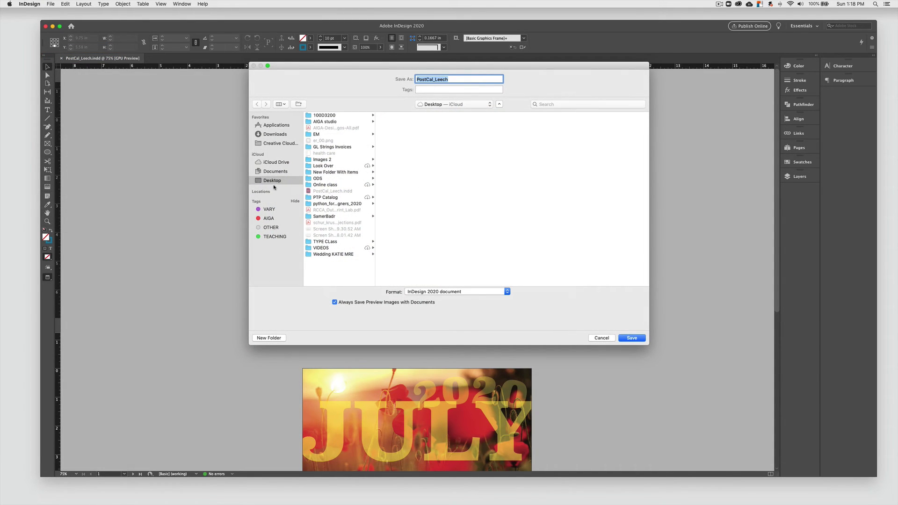
left_click(634, 338)
left_click(499, 94)
Step: Uncover the desktop, tidy the document and Images 2 icons, and check the image files inside the Images 2 folder
left_click_drag(584, 27, 443, 31)
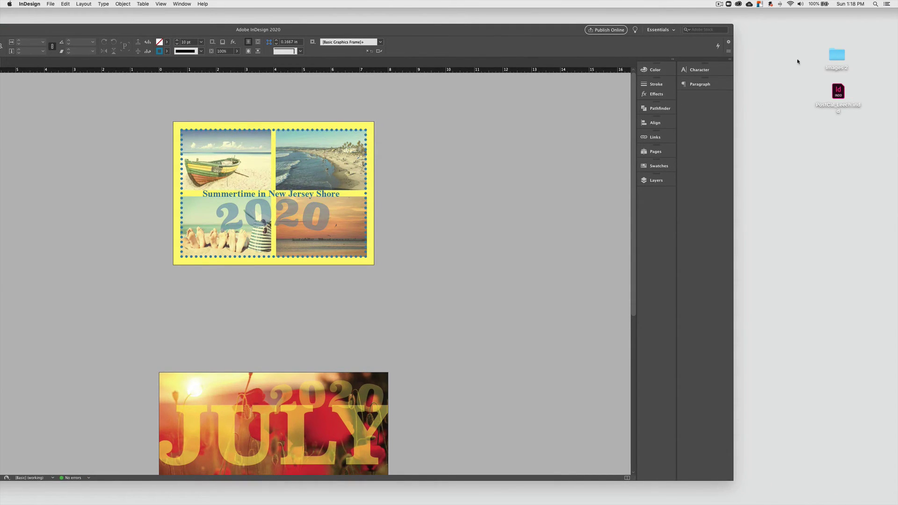
left_click(810, 135)
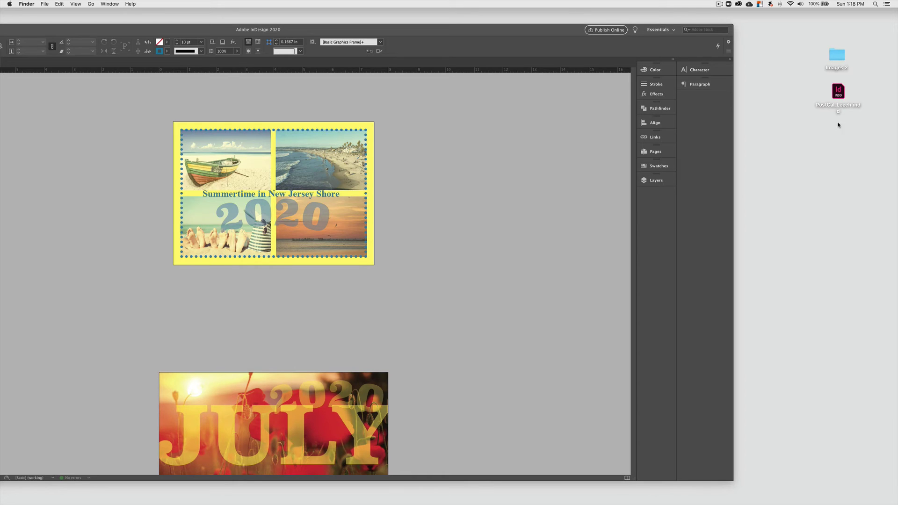
mouse_move(838, 91)
left_mouse_down()
mouse_move(838, 100)
mouse_move(837, 89)
left_mouse_up()
left_click_drag(837, 55, 841, 50)
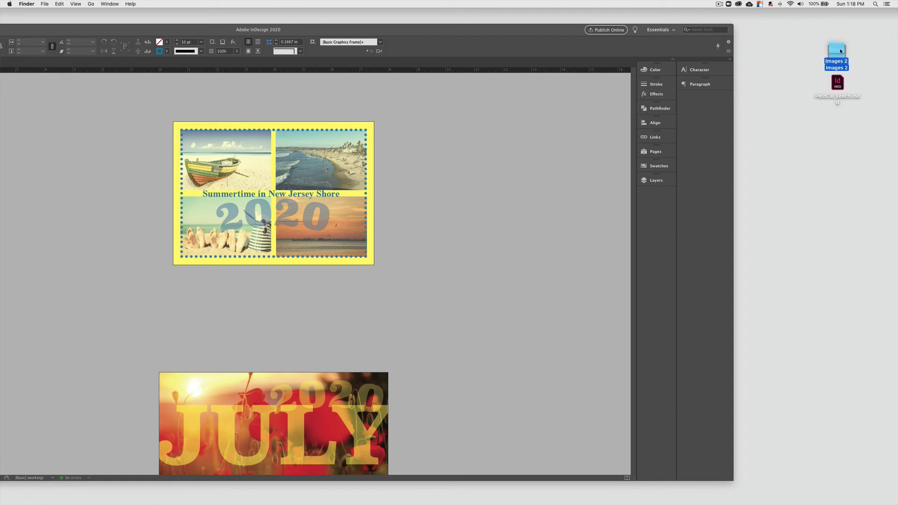
double_click(840, 56)
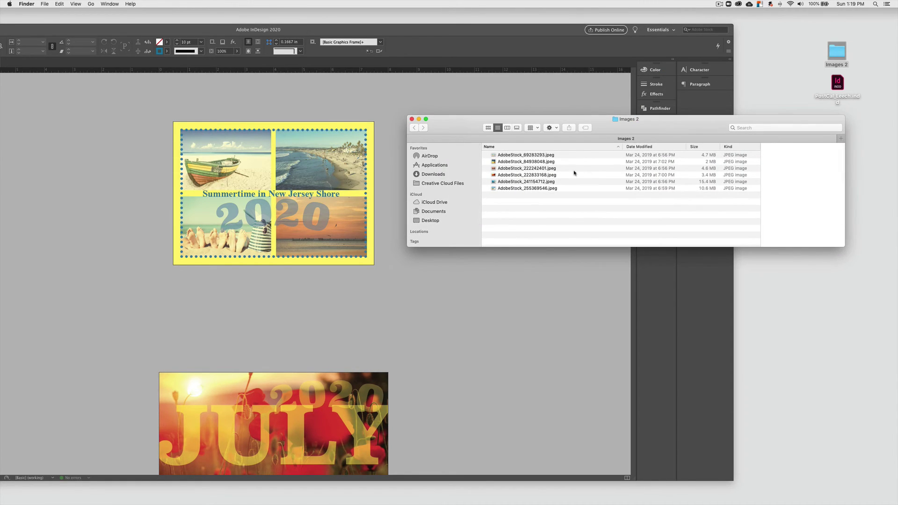
left_click(412, 119)
Step: Group the Images 2 folder and the InDesign document into a new desktop folder named ID_Lesson
left_click_drag(819, 53, 849, 105)
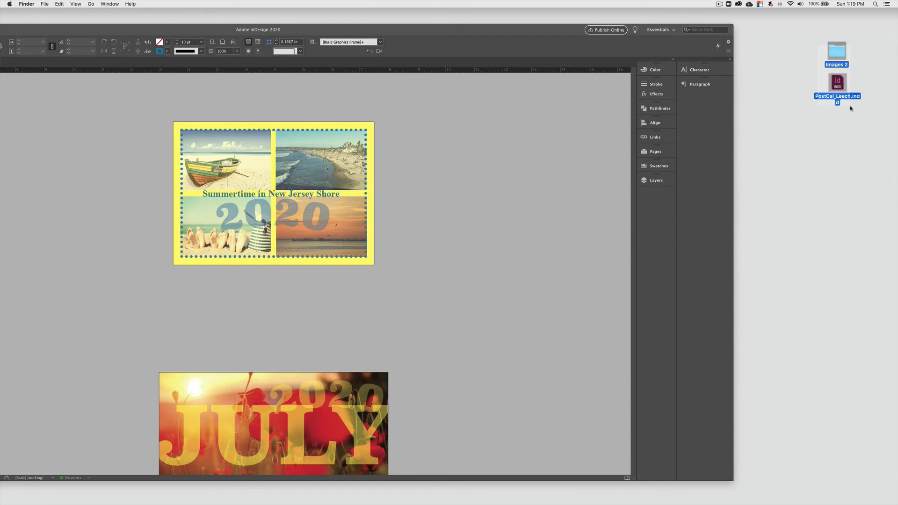
left_click(45, 5)
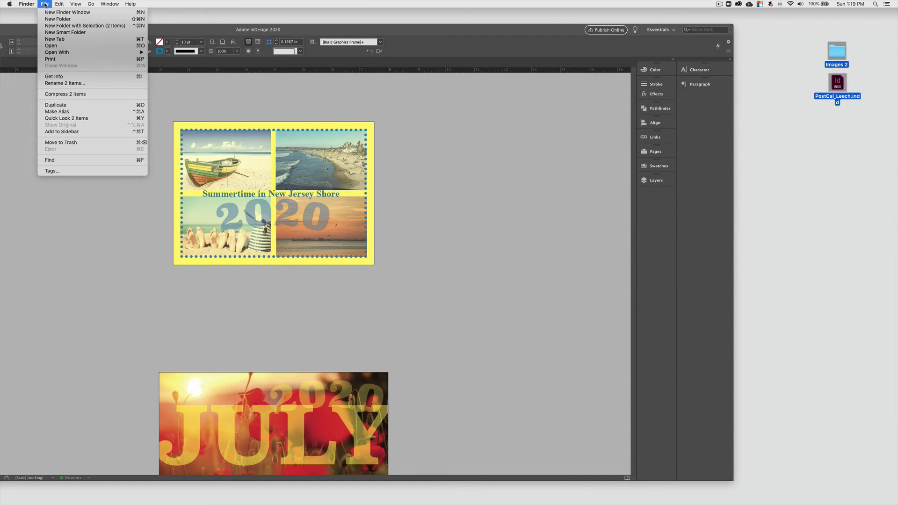
left_click(54, 26)
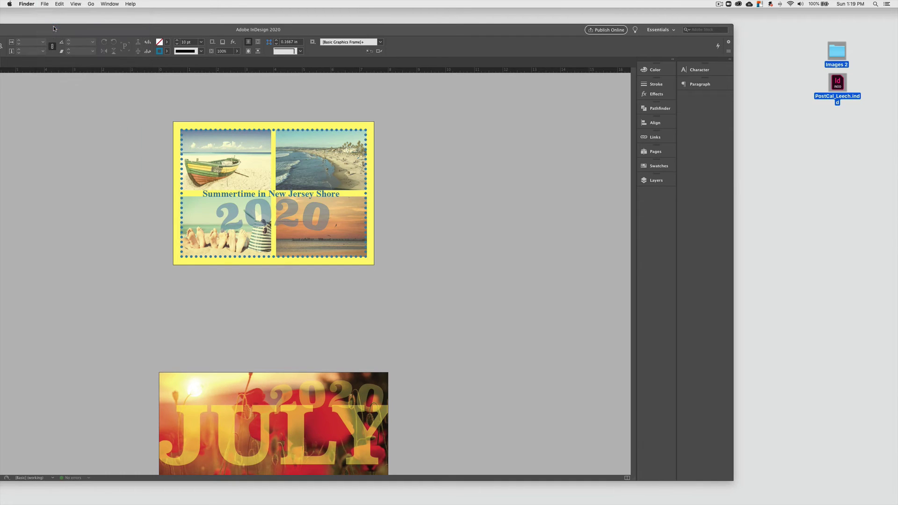
left_click(44, 4)
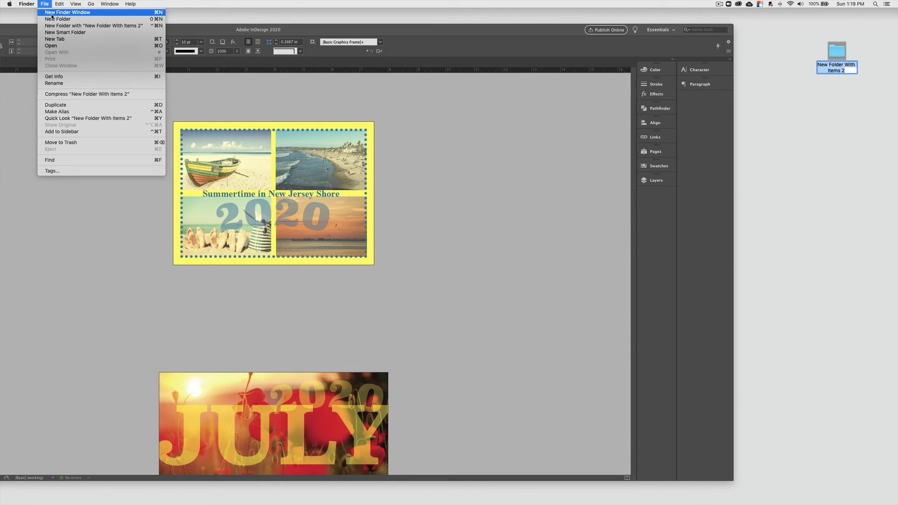
key("Escape")
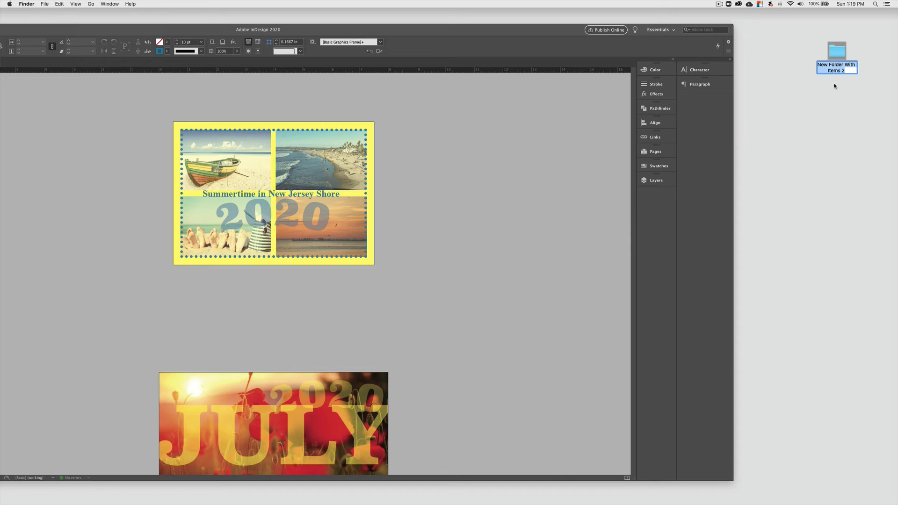
type("ID_Lesson")
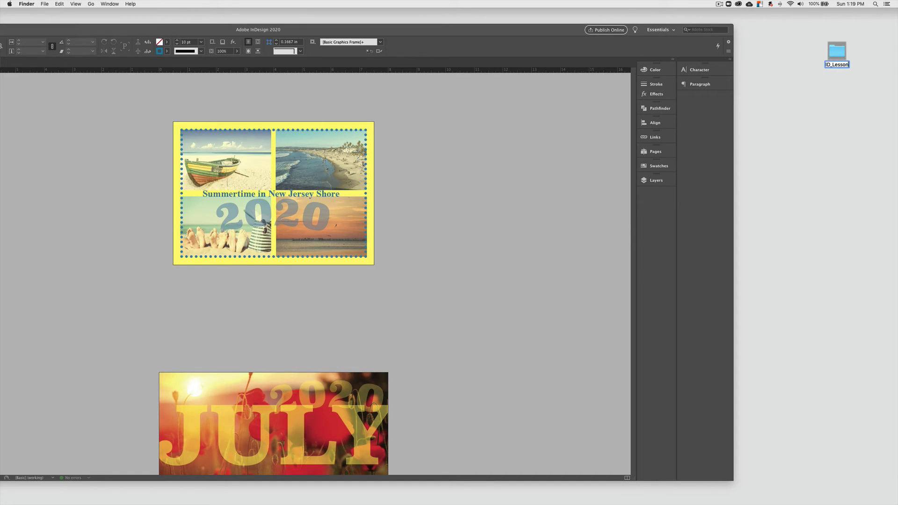
left_click(811, 82)
Step: Open the InDesign document from inside the ID_Lesson folder
double_click(837, 54)
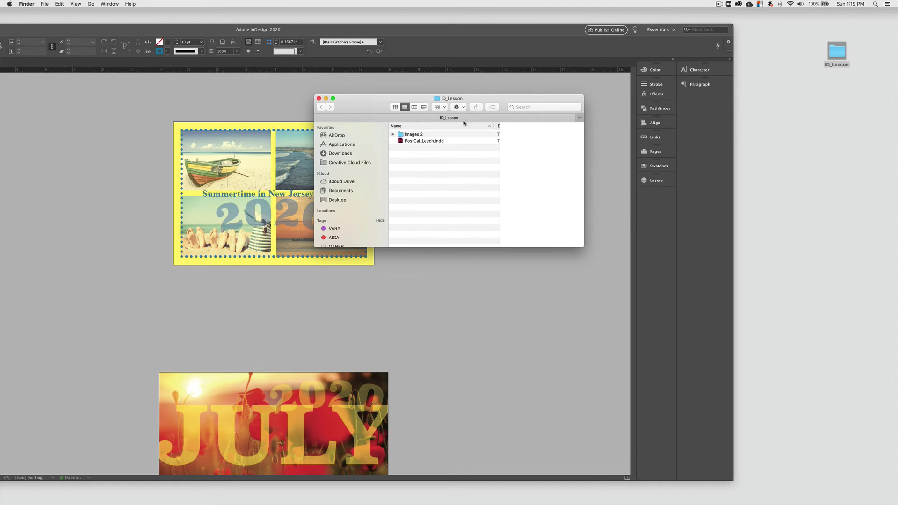
double_click(414, 143)
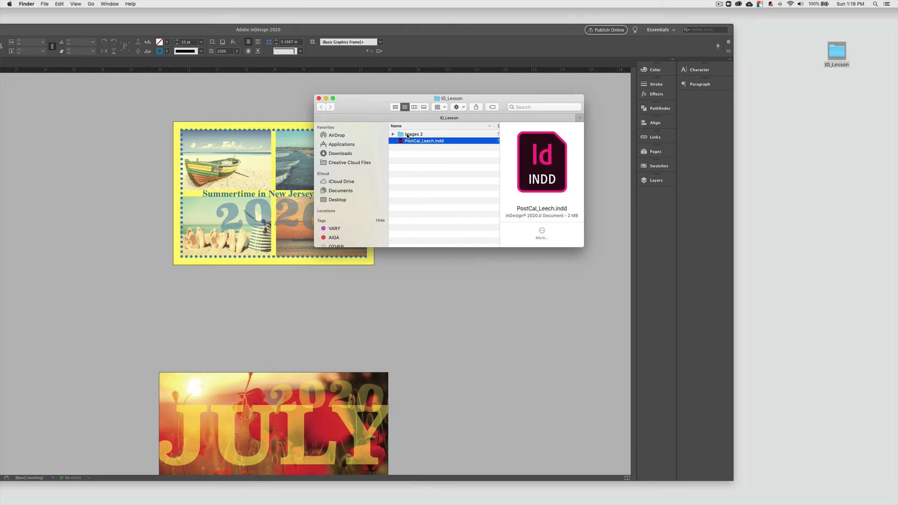
scroll(396, 240, "down", 2)
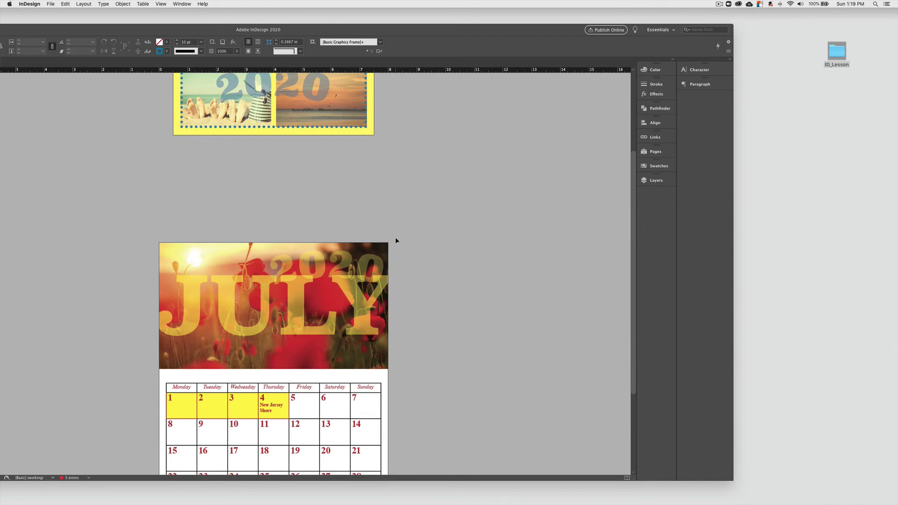
left_click_drag(405, 33, 505, 26)
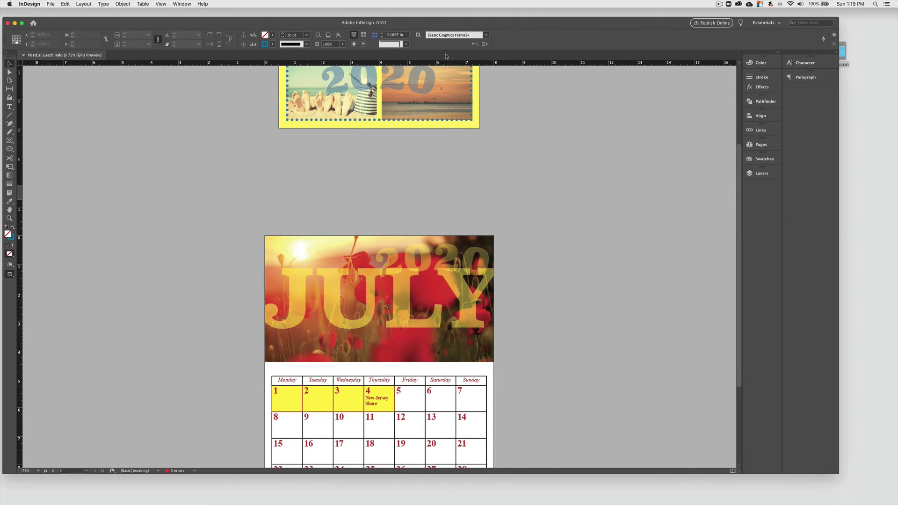
Step: Examine the link status of the placed images and the contents of the ID_Lesson folder
left_click(756, 131)
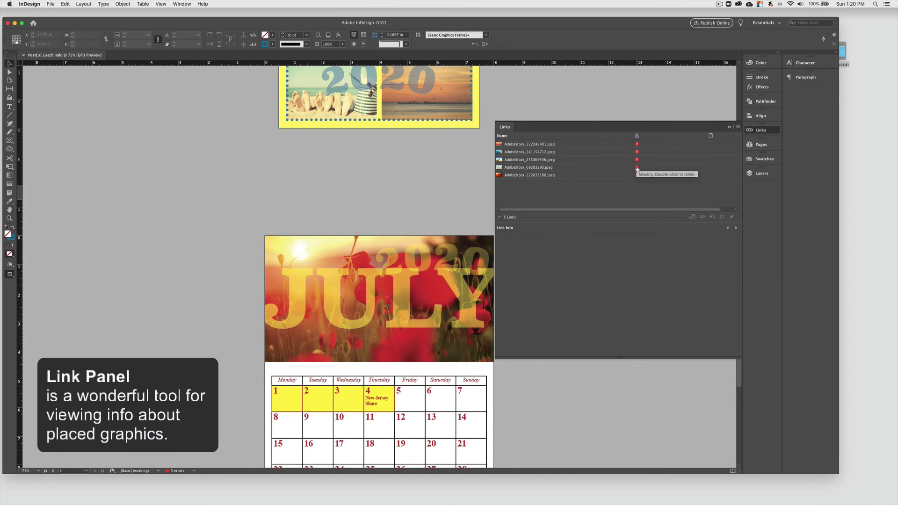
left_click_drag(663, 26, 561, 37)
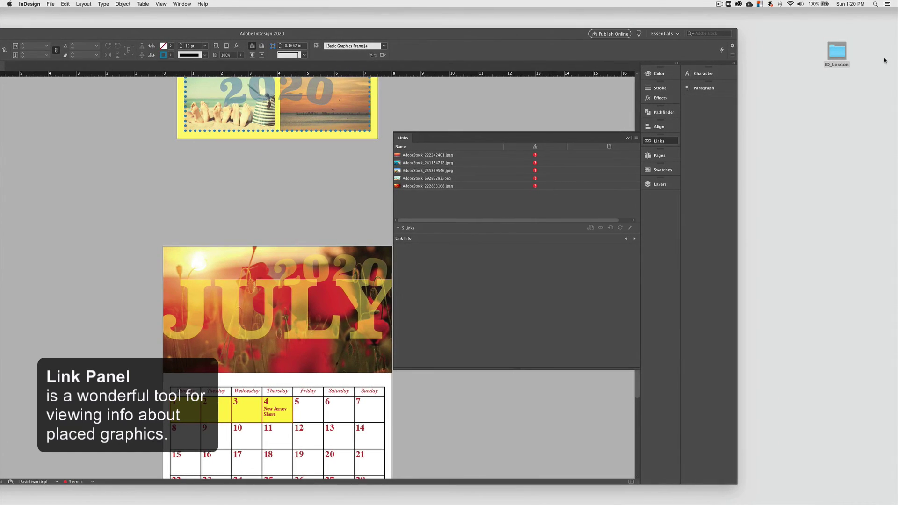
double_click(837, 52)
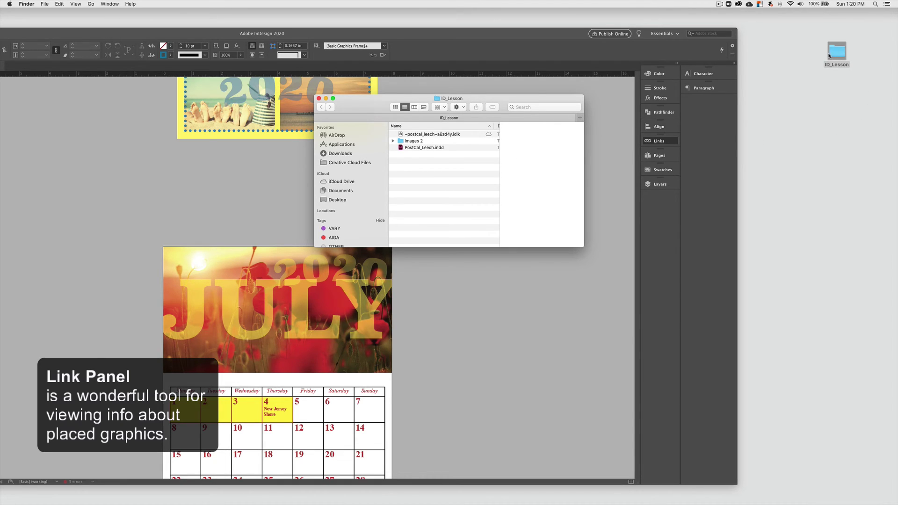
left_click(319, 99)
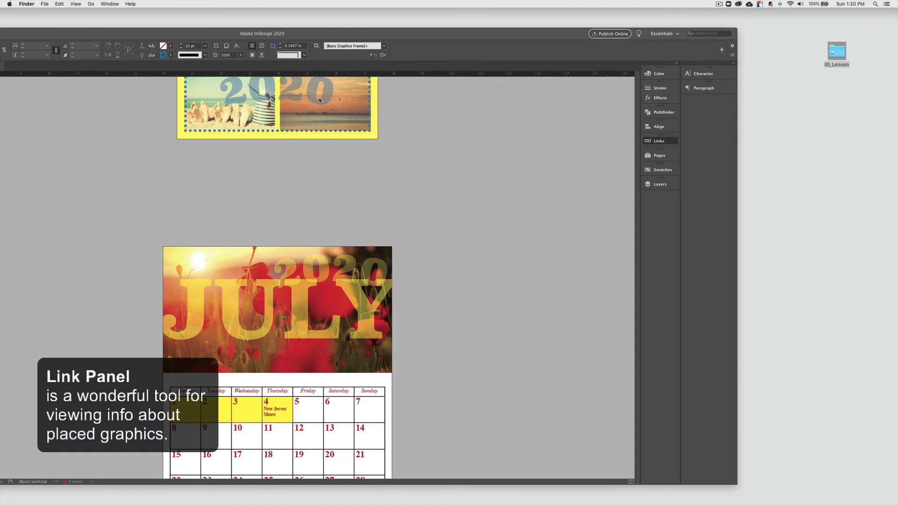
left_click(611, 146)
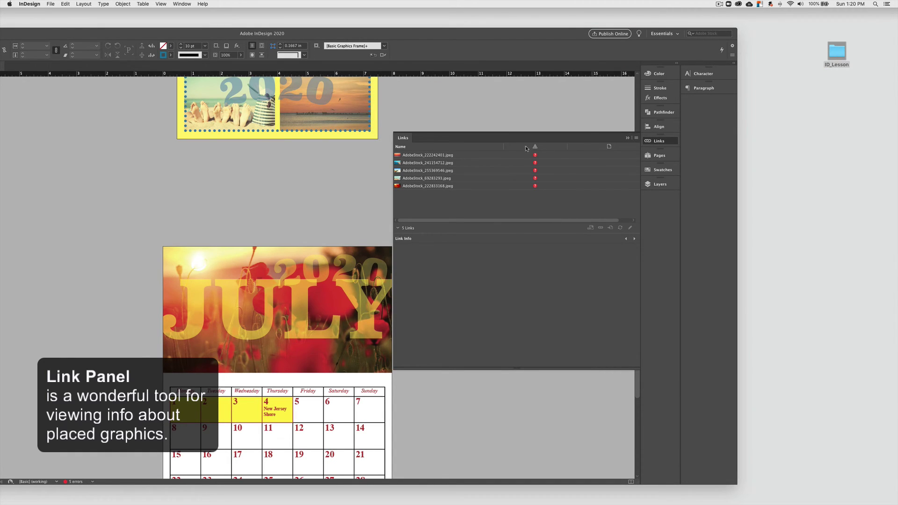
Step: Relink AdobeStock_222242401.jpeg to its file in ID_Lesson's Images 2 folder, searching that folder for the other missing links
left_click(468, 155)
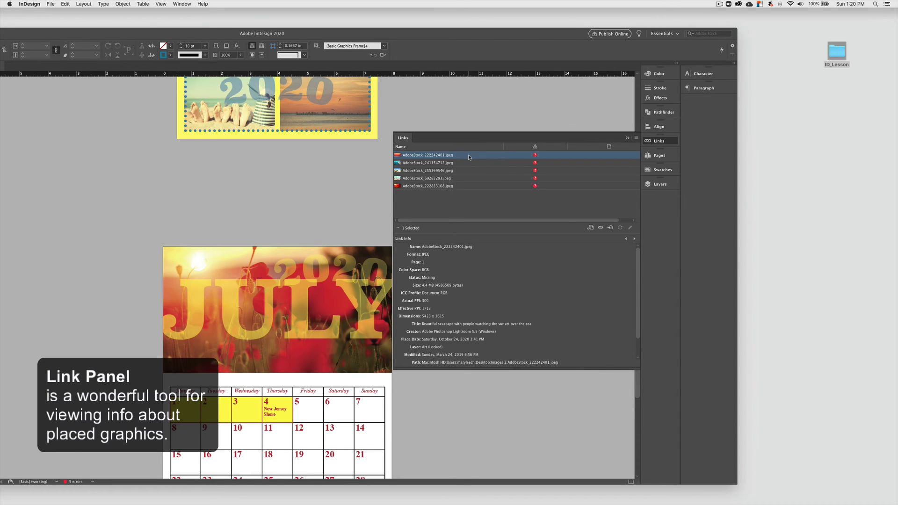
left_click(601, 228)
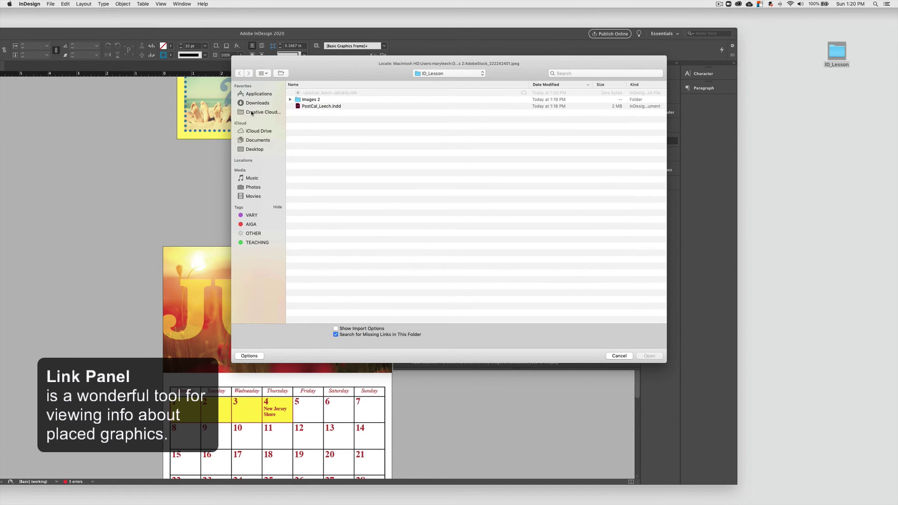
left_click(291, 100)
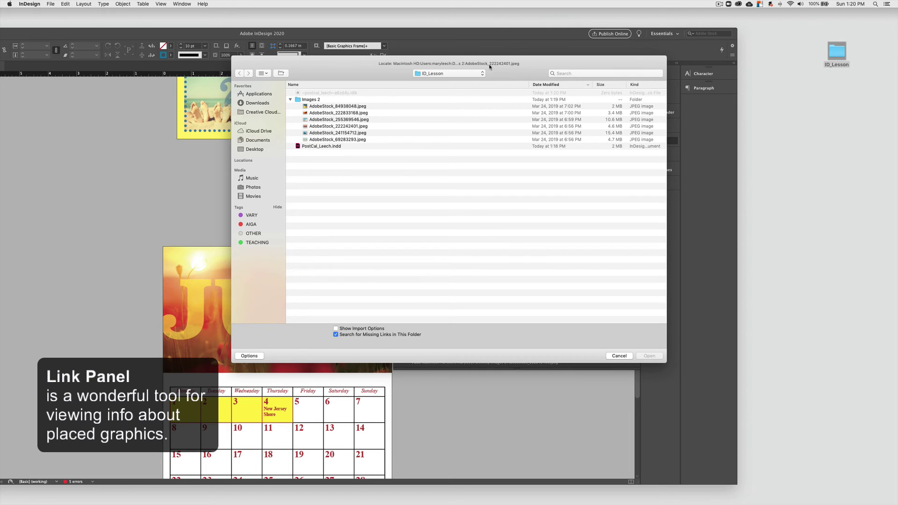
left_click(359, 127)
left_click(652, 357)
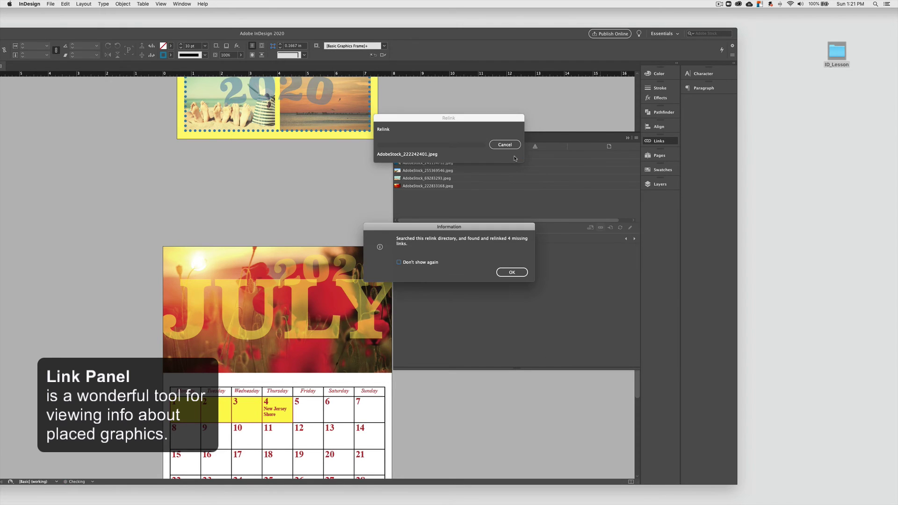
left_click(513, 275)
left_click(512, 273)
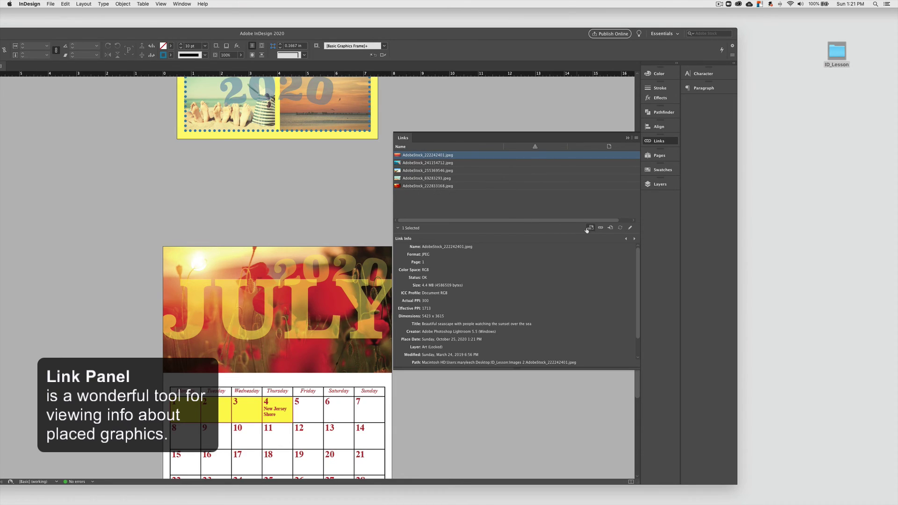
Step: Locate the linked images AdobeStock_222242401.jpeg and AdobeStock_241154712.jpeg in the postcard layout
left_click(610, 228)
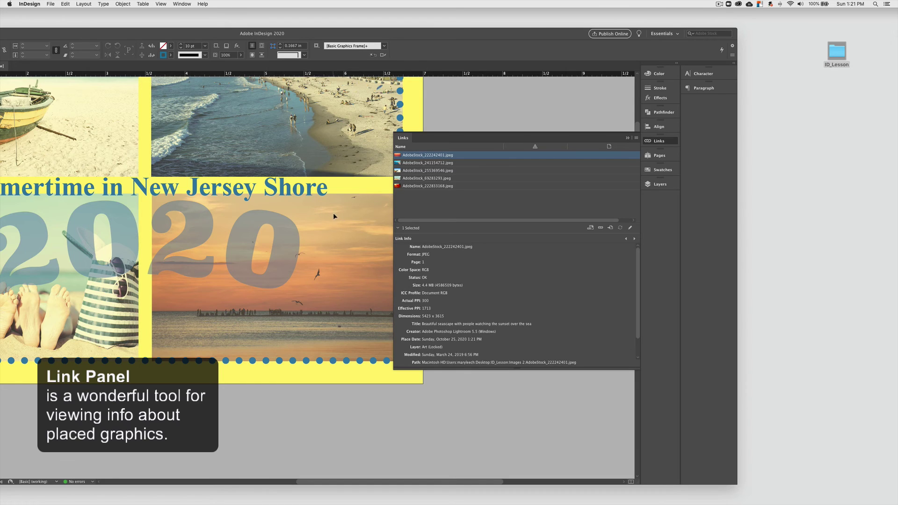
left_click(414, 163)
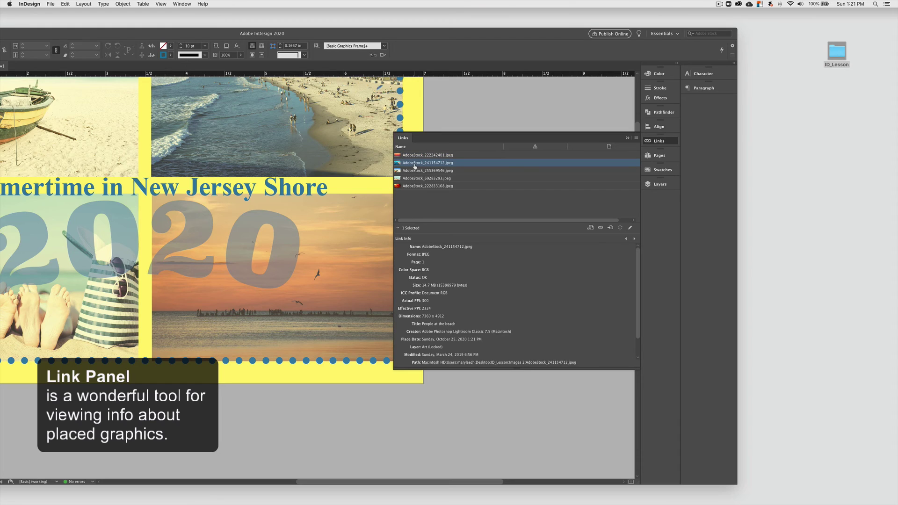
left_click(610, 228)
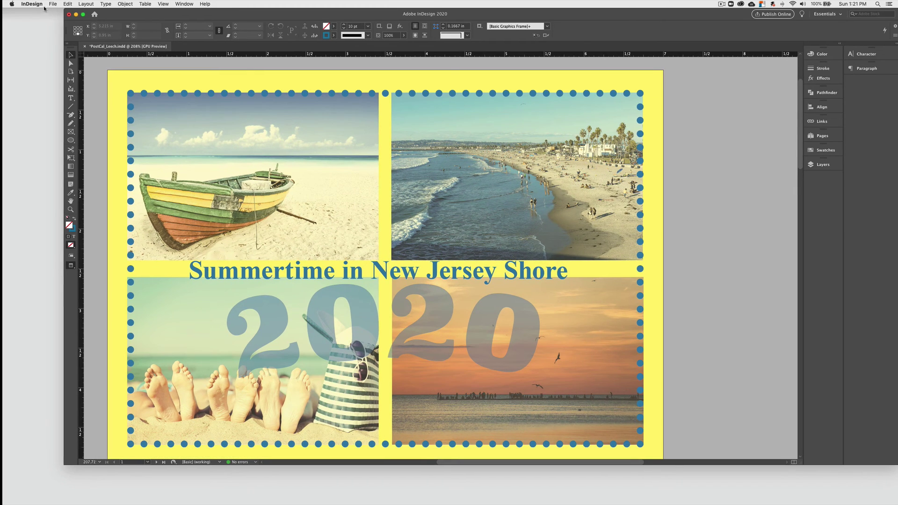
Step: Save the document with its updated image links
left_click(53, 3)
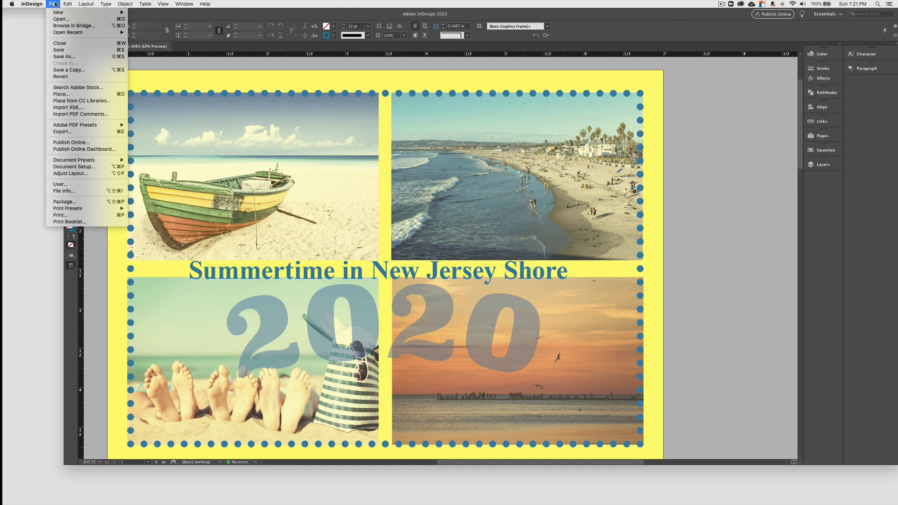
left_click(65, 49)
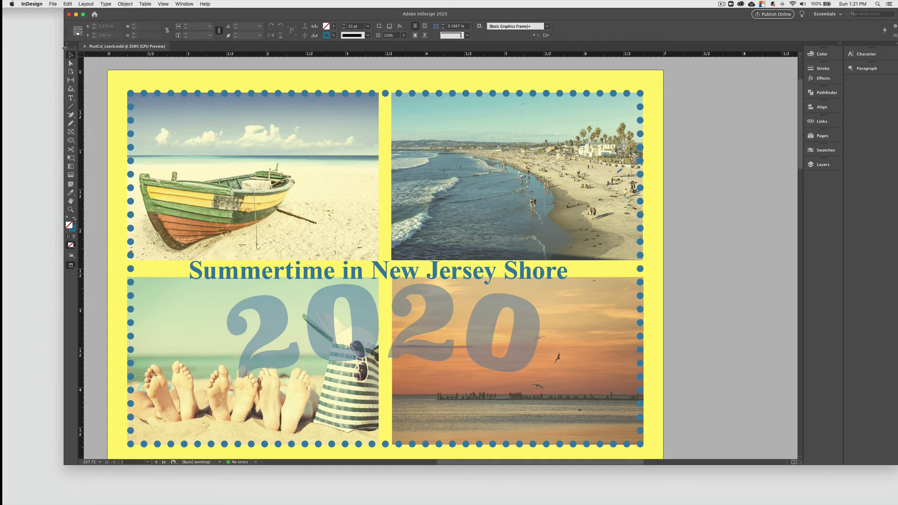
left_click(53, 3)
left_click(75, 59)
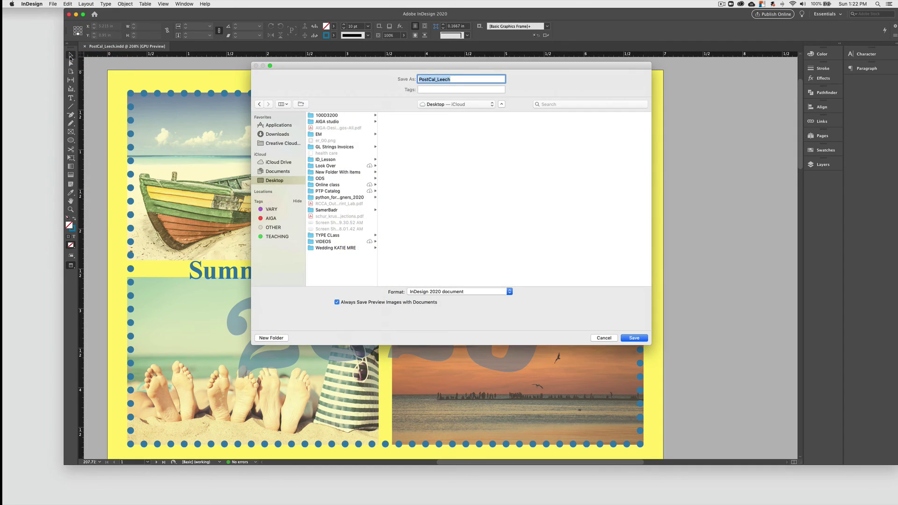
left_click(461, 293)
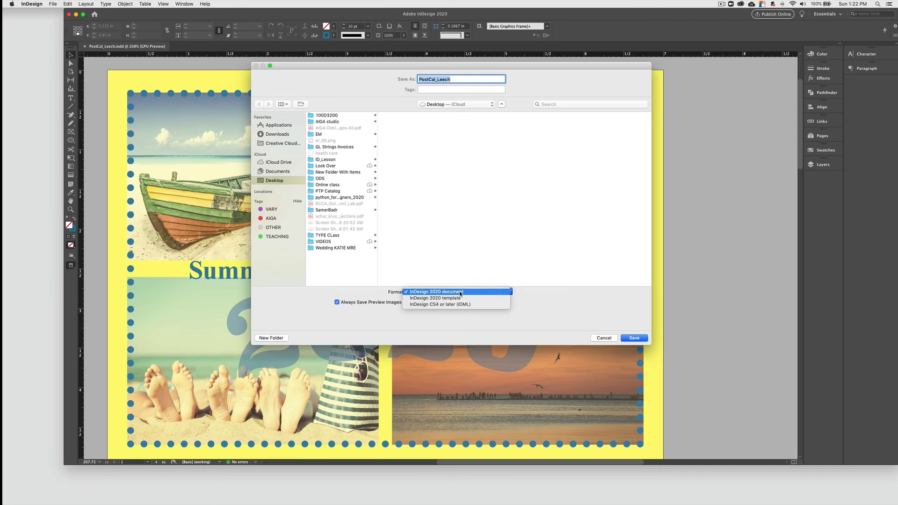
left_click(462, 321)
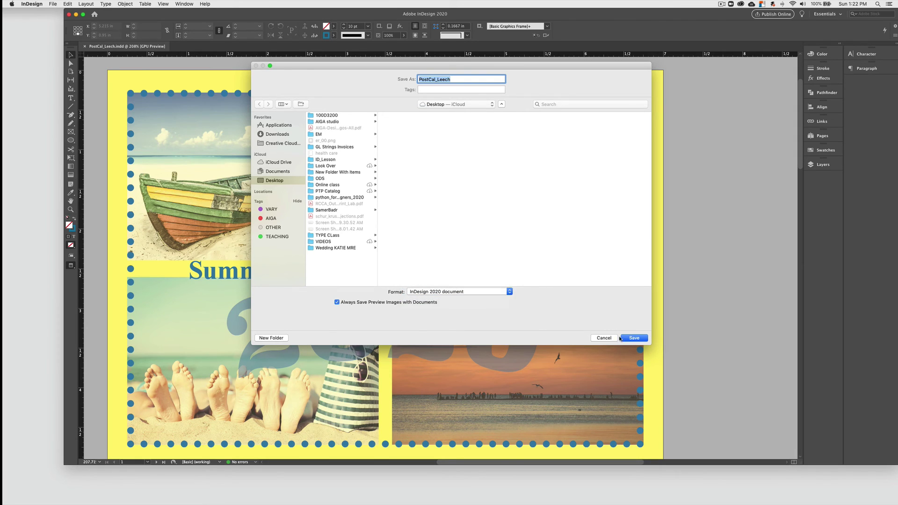
left_click(605, 339)
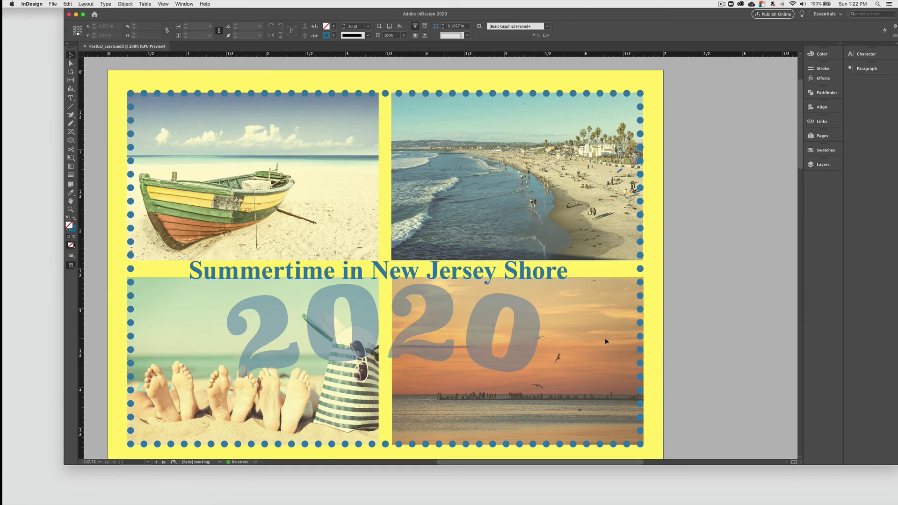
Step: Start a PDF export with the Smallest File Size preset, saving under the document's name in the ID_Lesson folder
left_click(53, 4)
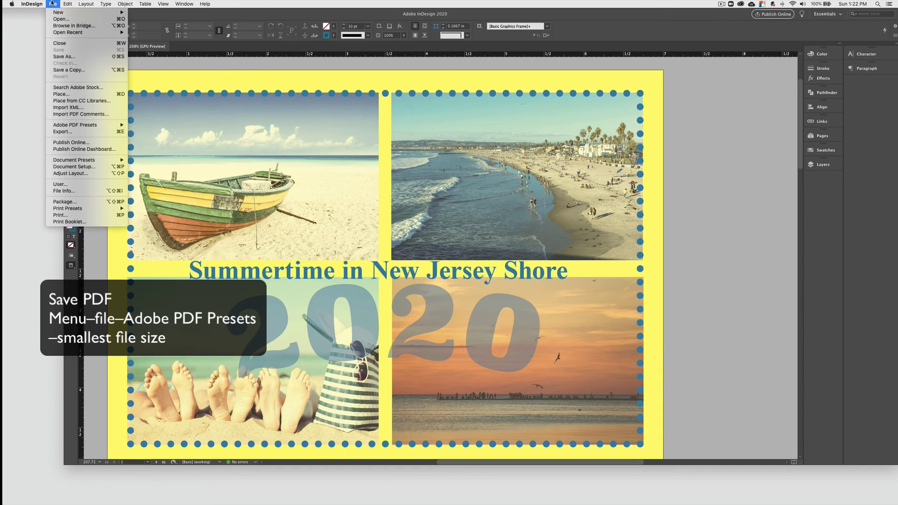
mouse_move(82, 128)
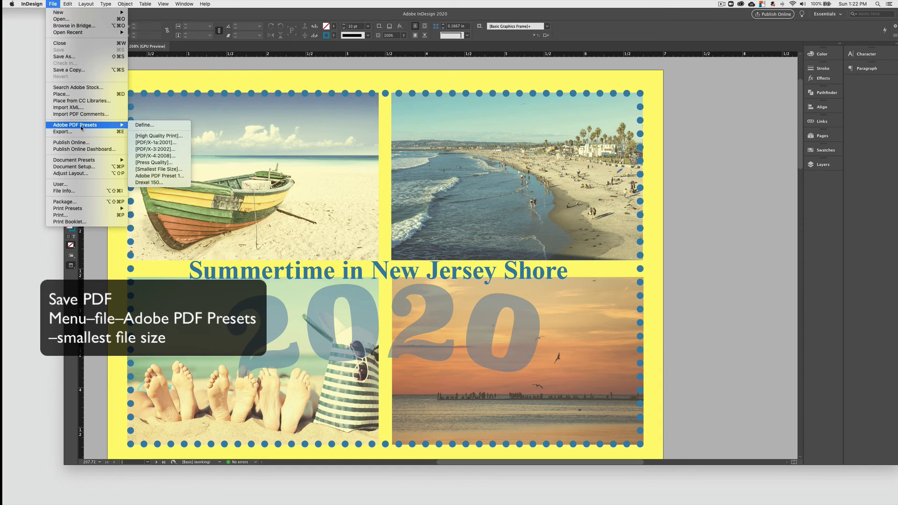
left_click(162, 169)
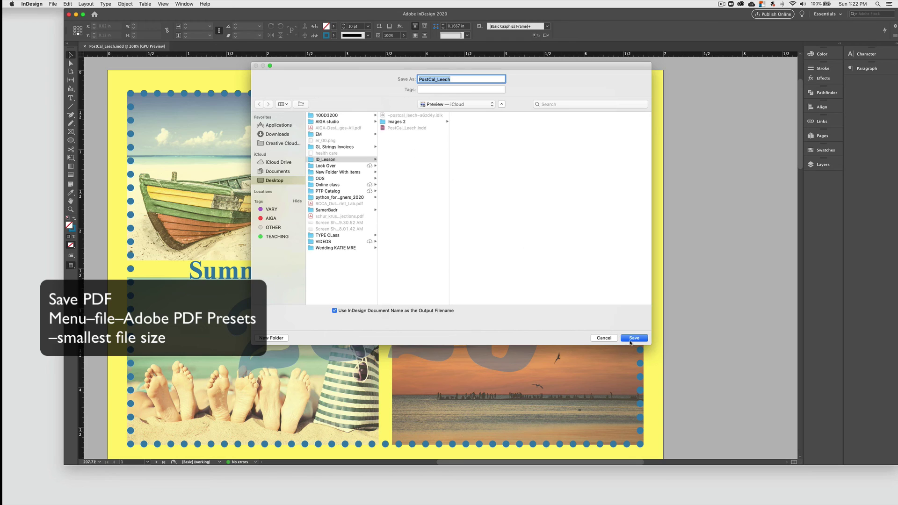
left_click(634, 338)
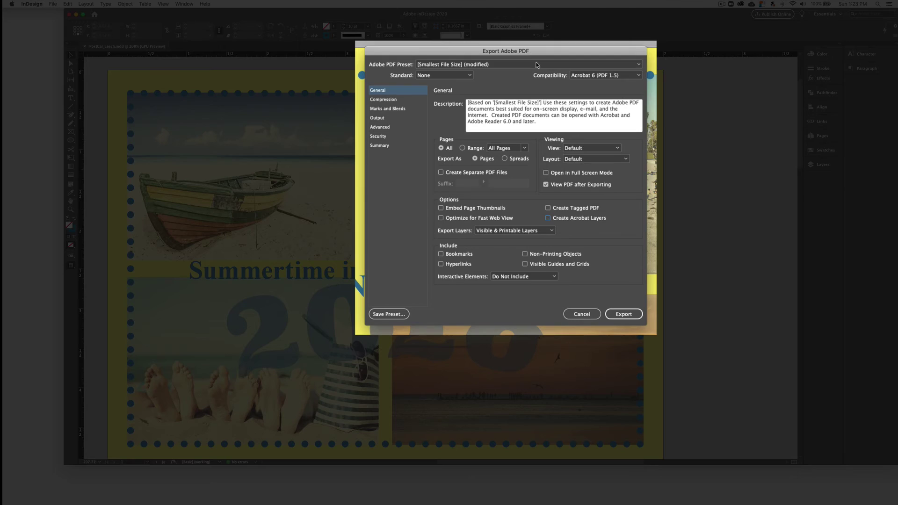
Step: Review the available PDF presets and the image compression settings of the export
left_click(629, 65)
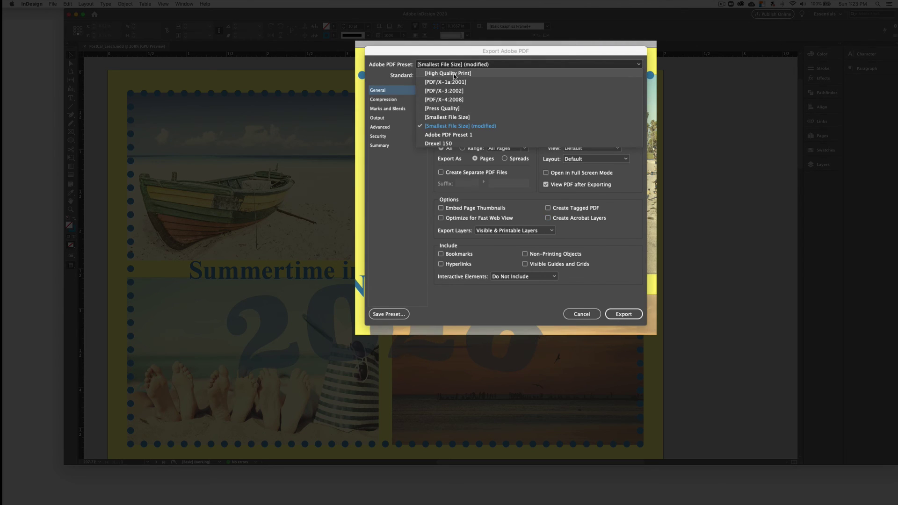
left_click(410, 196)
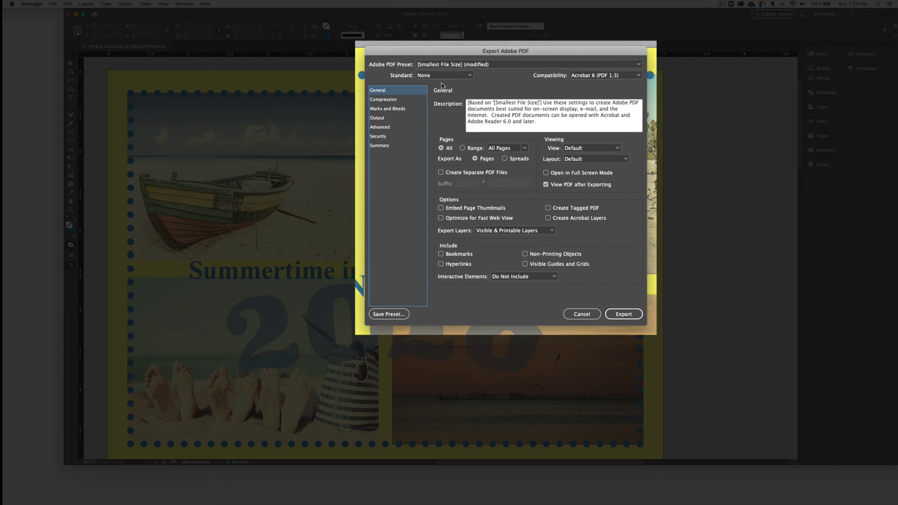
left_click(391, 100)
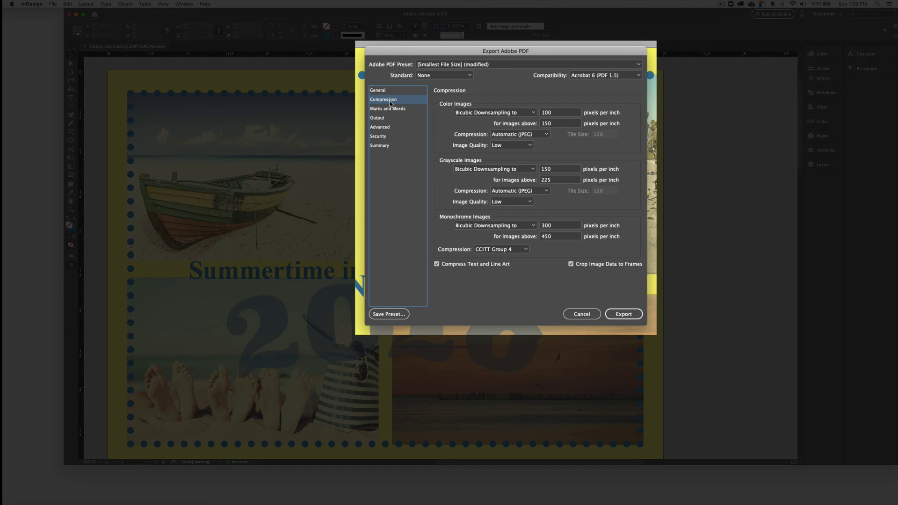
Step: Include only crop marks and bleed marks as printer's marks in the PDF, and use the document bleed settings
left_click(396, 109)
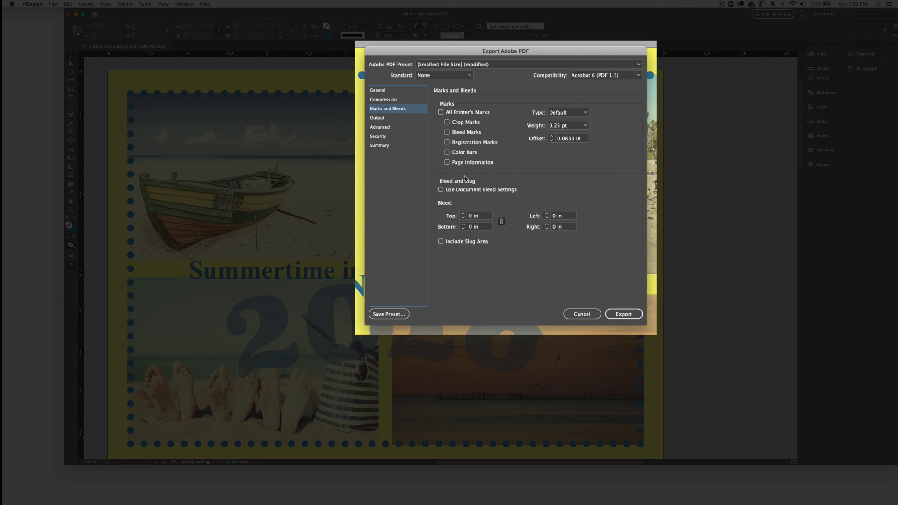
left_click(441, 112)
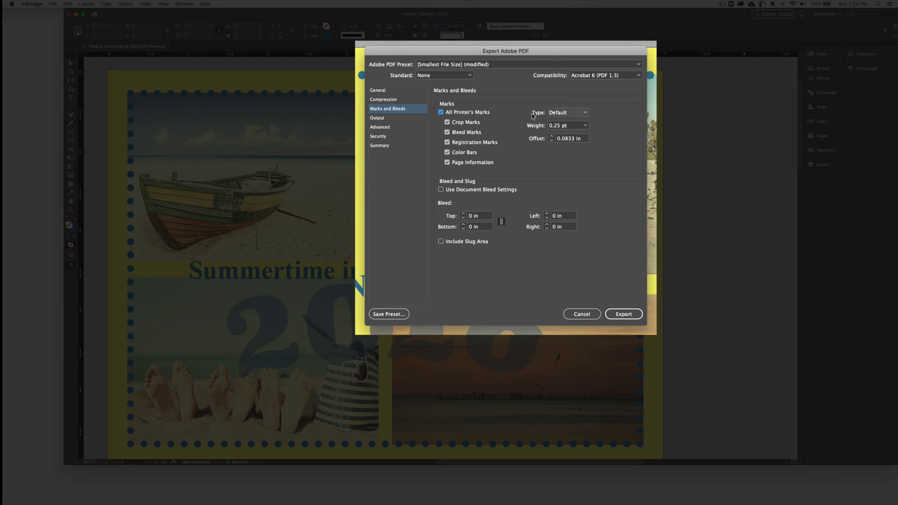
left_click(447, 142)
left_click(446, 152)
left_click(447, 162)
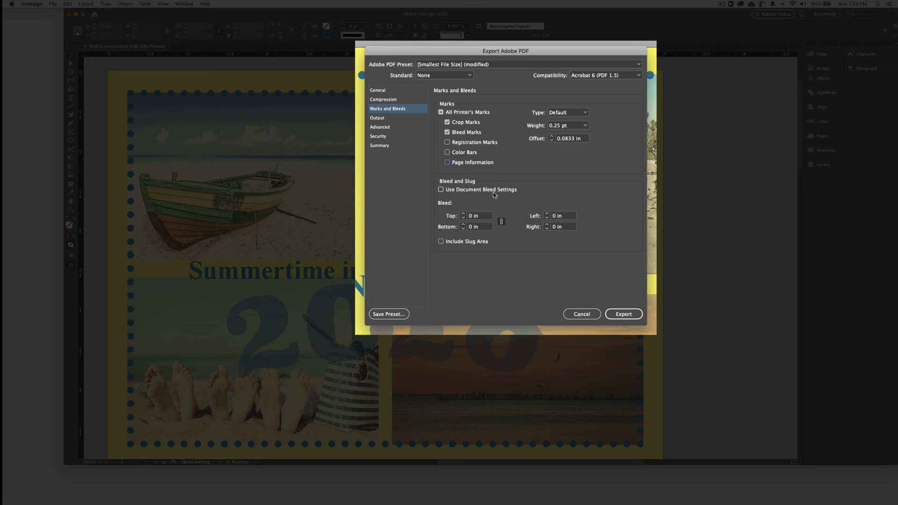
left_click(442, 191)
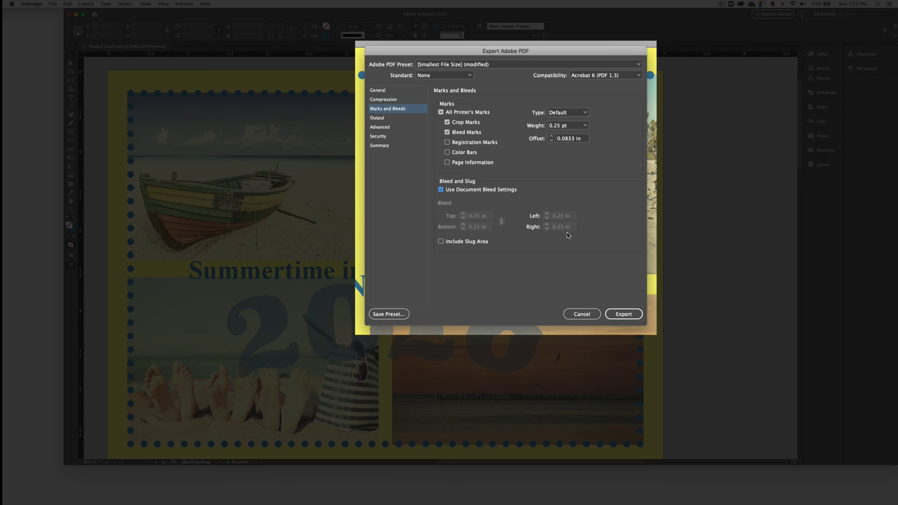
Step: Export all pages of the document to the PDF as individual pages rather than spreads
left_click(382, 91)
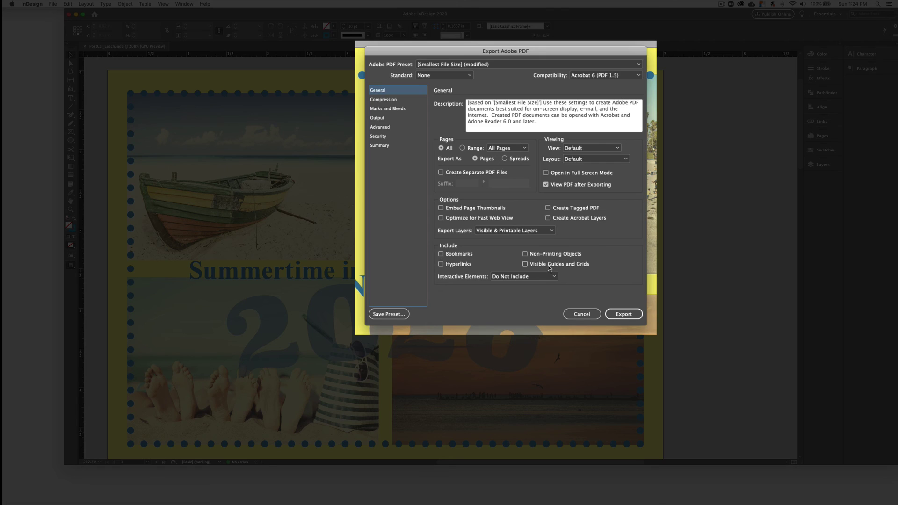
left_click(442, 149)
left_click(476, 159)
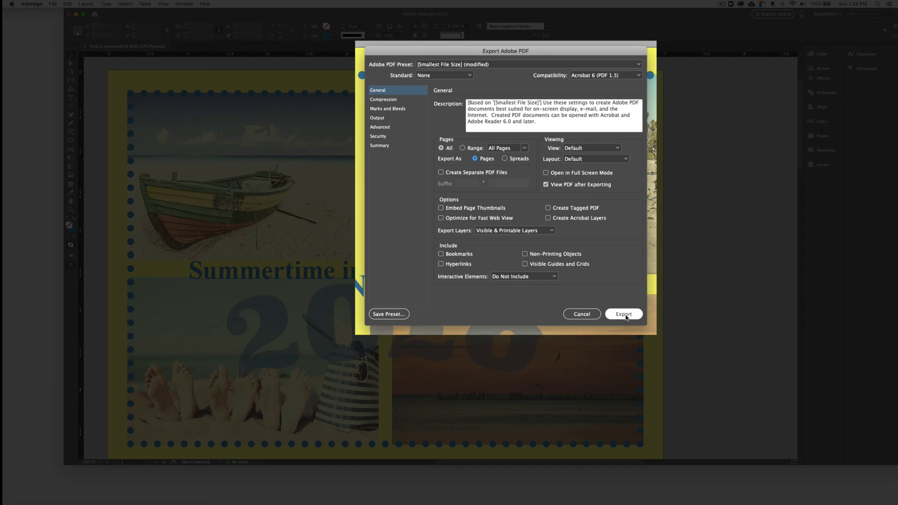
left_click(625, 315)
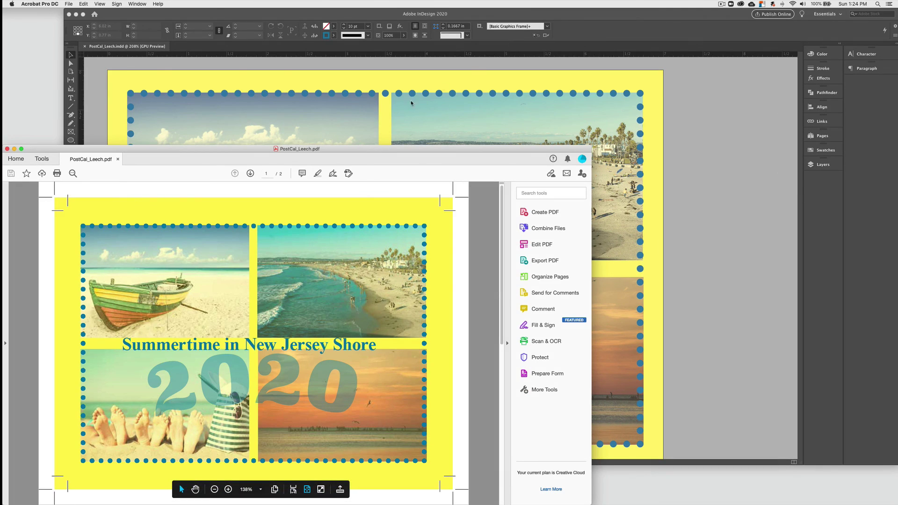
Step: Examine the postcard and July calendar pages of the exported PDF in Acrobat, including their crop and bleed marks
left_click_drag(365, 152, 509, 47)
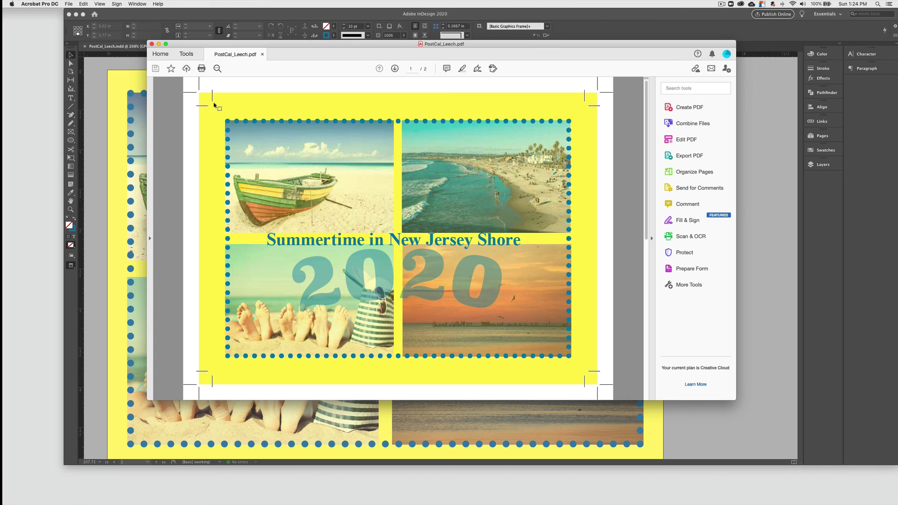
left_click(395, 69)
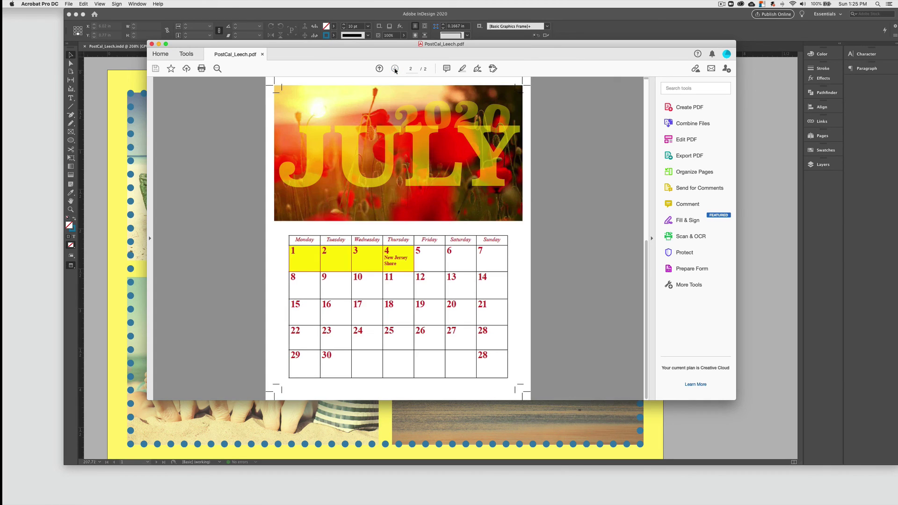
left_click(379, 69)
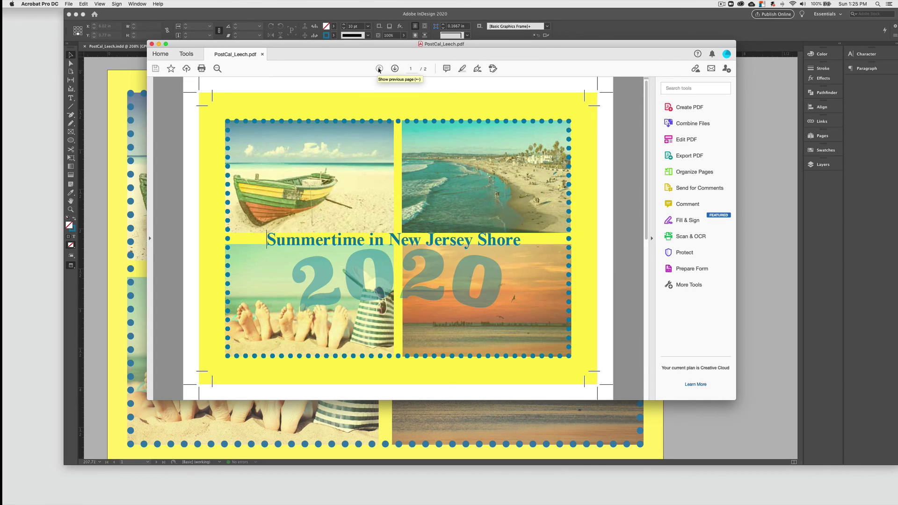
left_click(395, 69)
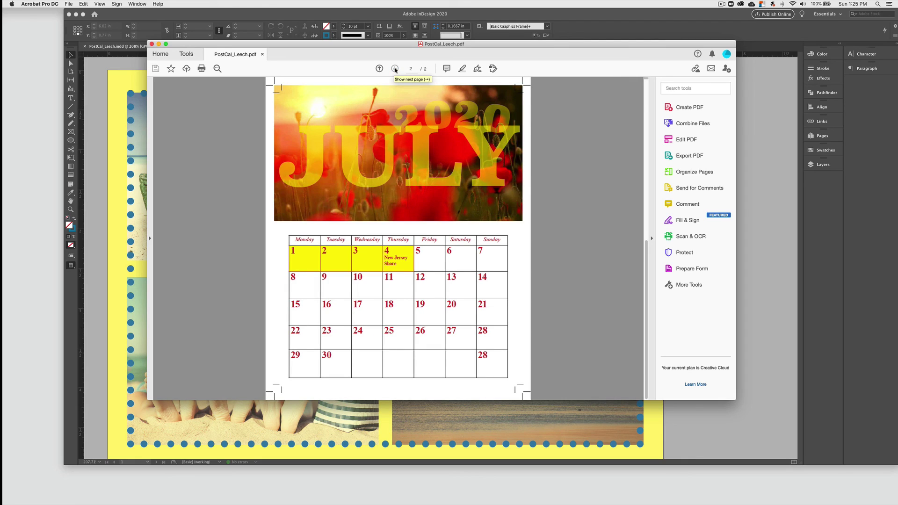